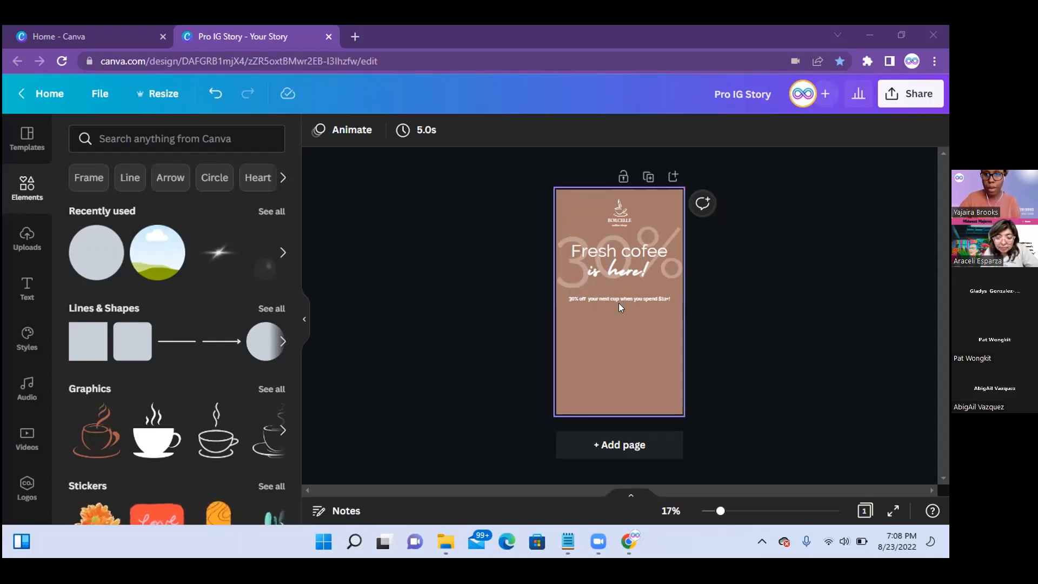
pyautogui.scroll(4, 630, 304)
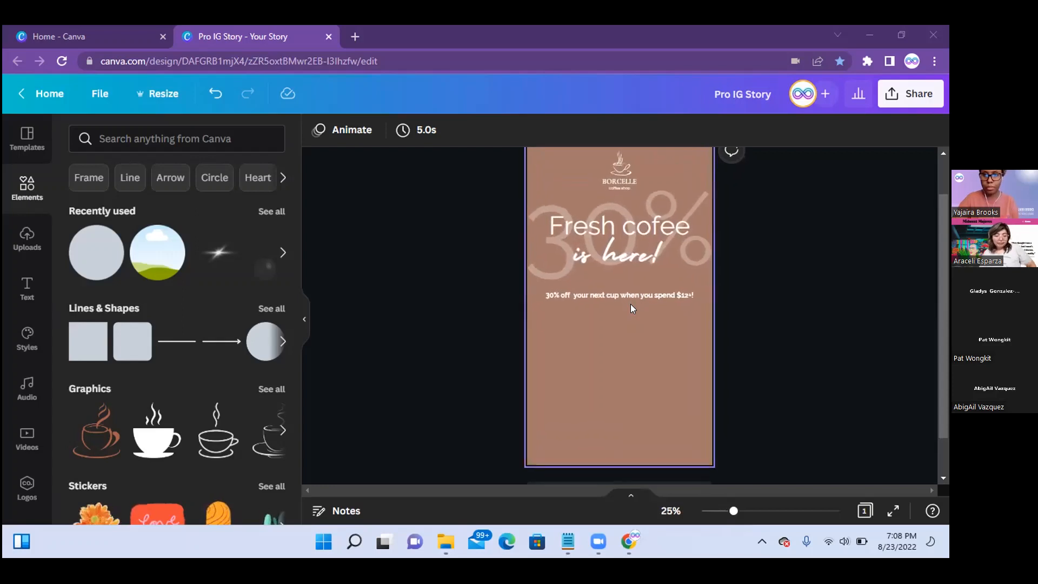
pyautogui.scroll(1, 630, 304)
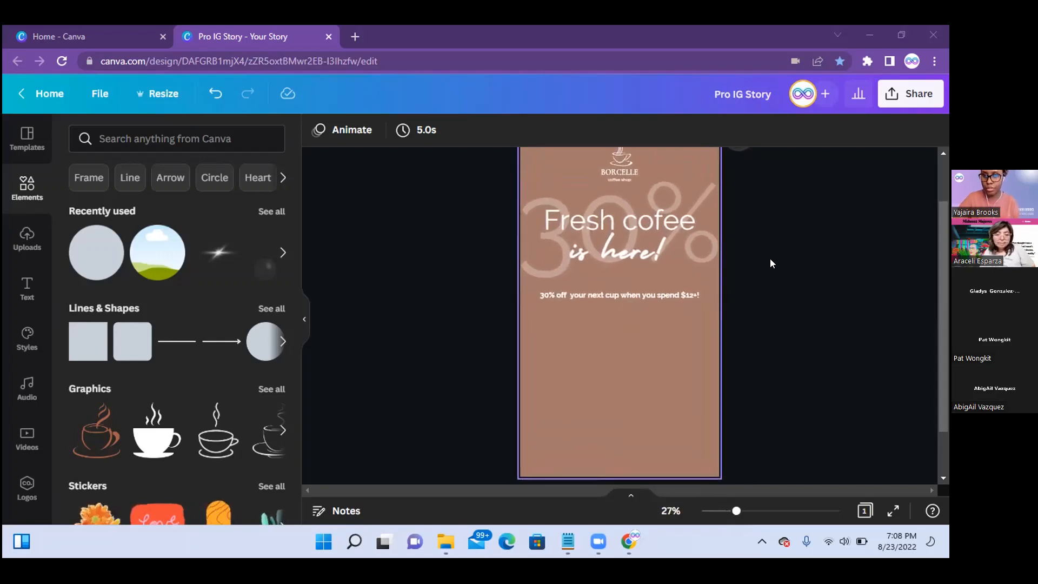
pyautogui.moveTo(943, 248); pyautogui.dragTo(939, 223)
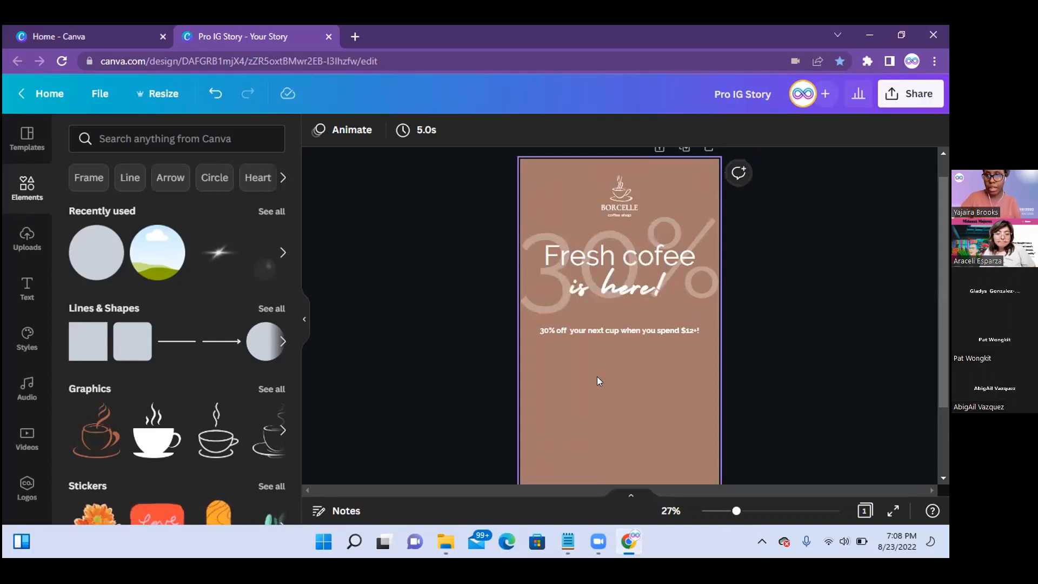
pyautogui.scroll(-1, 597, 376)
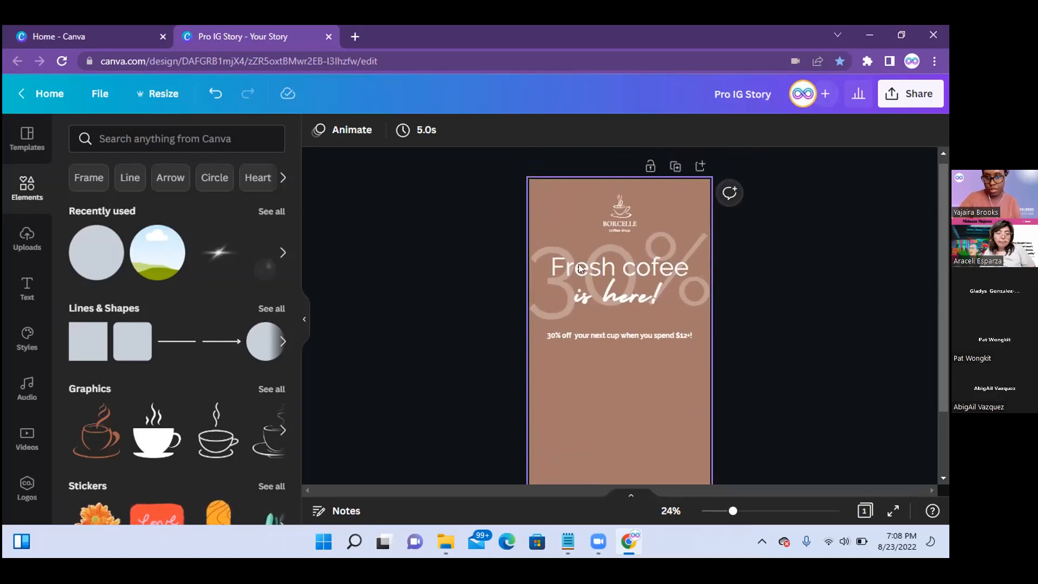
pyautogui.moveTo(945, 309); pyautogui.dragTo(941, 332)
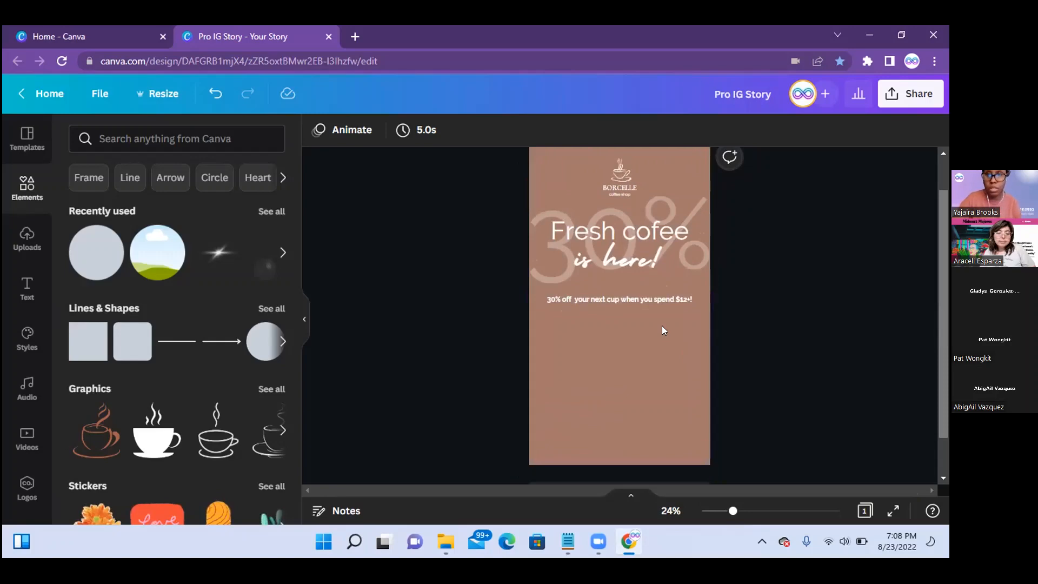
# Close the Downloads folder window behind the browser and return to the story design in Chrome.
pyautogui.click(629, 541)
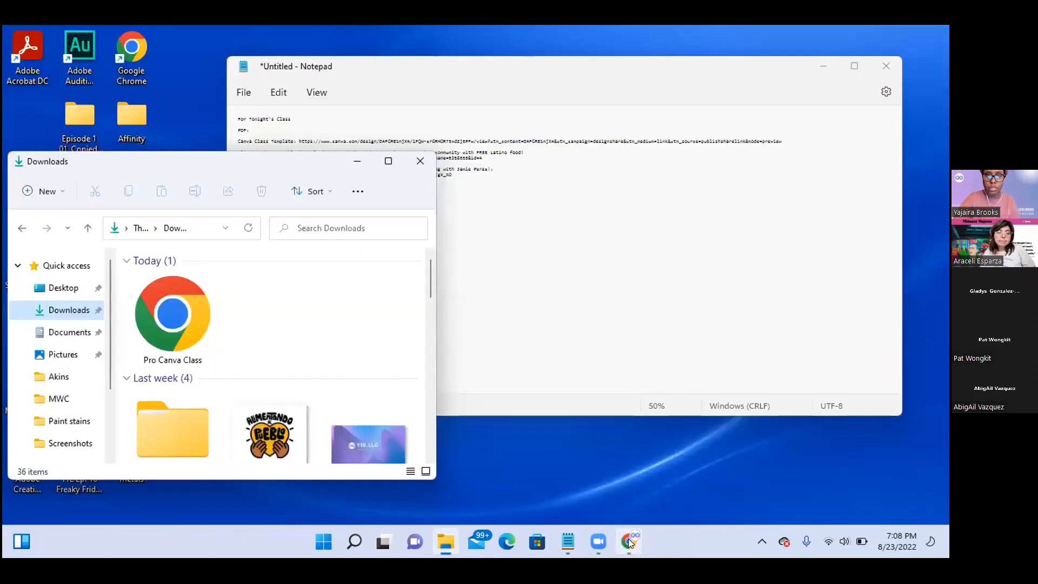
pyautogui.click(417, 162)
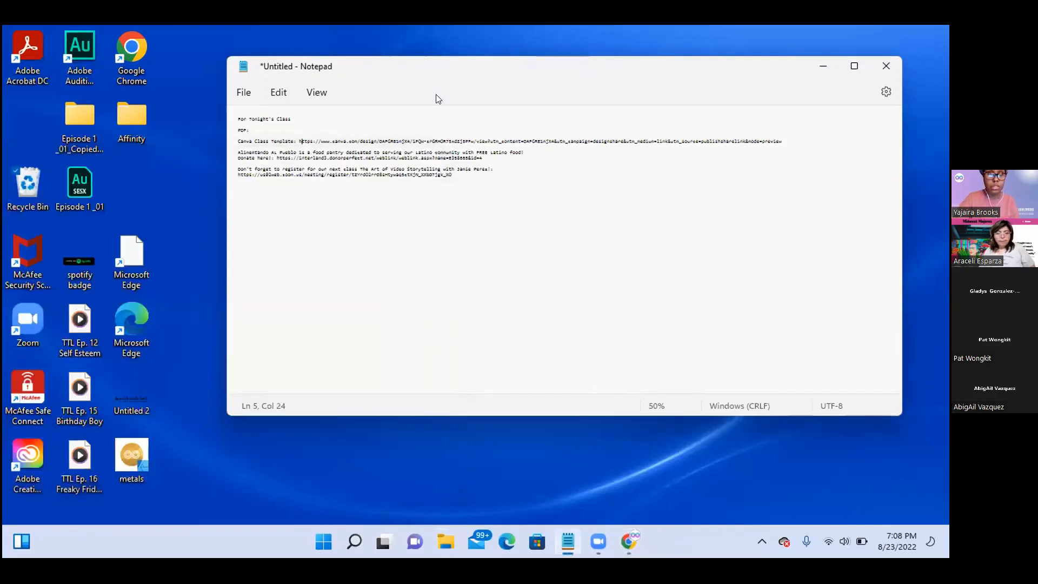
pyautogui.click(627, 541)
# Test the shared Pro IG Story template link from the Zoom meeting by choosing to use the template, and close its browser window.
pyautogui.moveTo(595, 552)
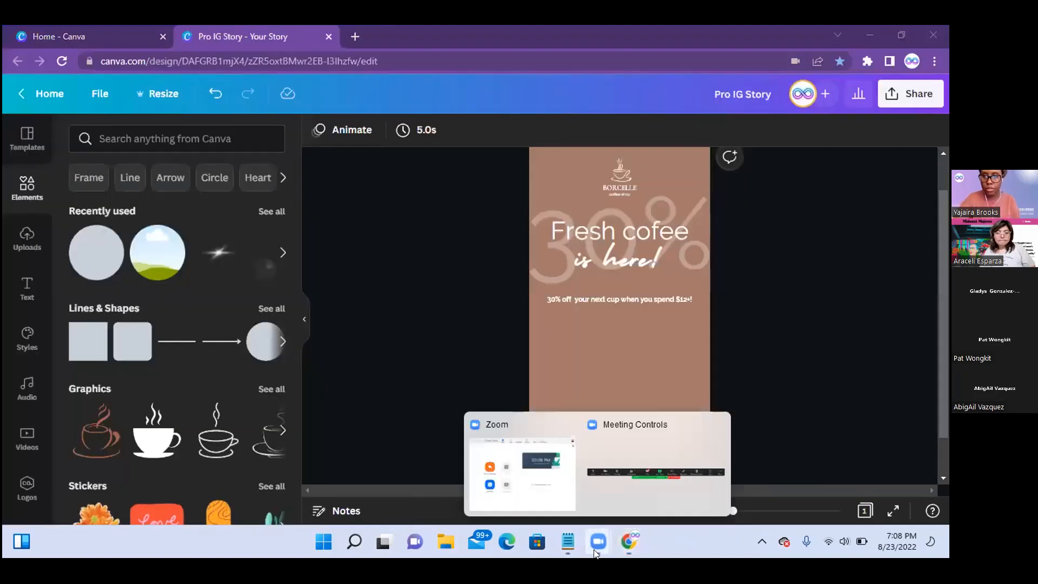
pyautogui.click(648, 438)
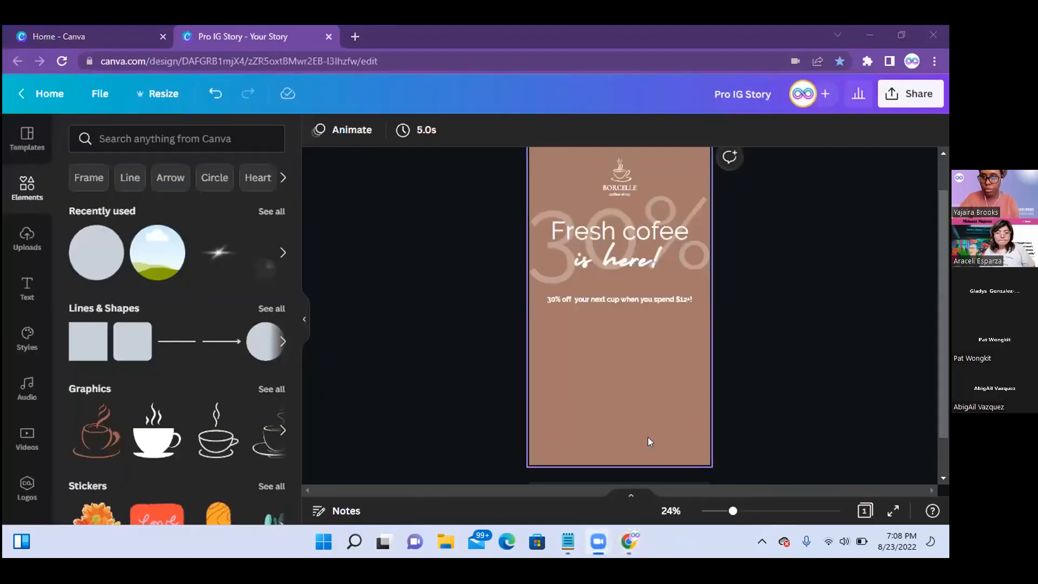
pyautogui.click(769, 396)
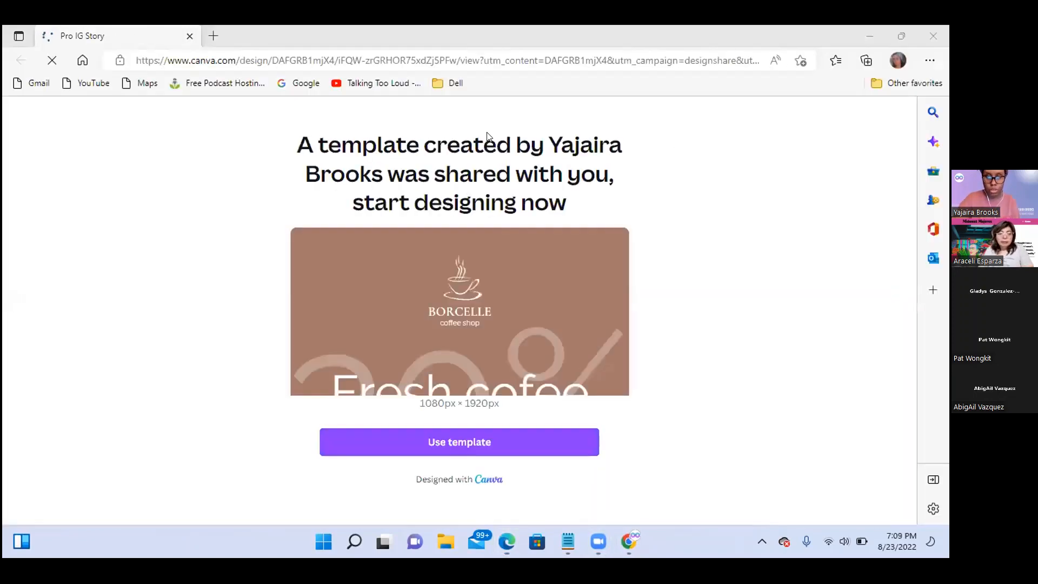
pyautogui.click(463, 442)
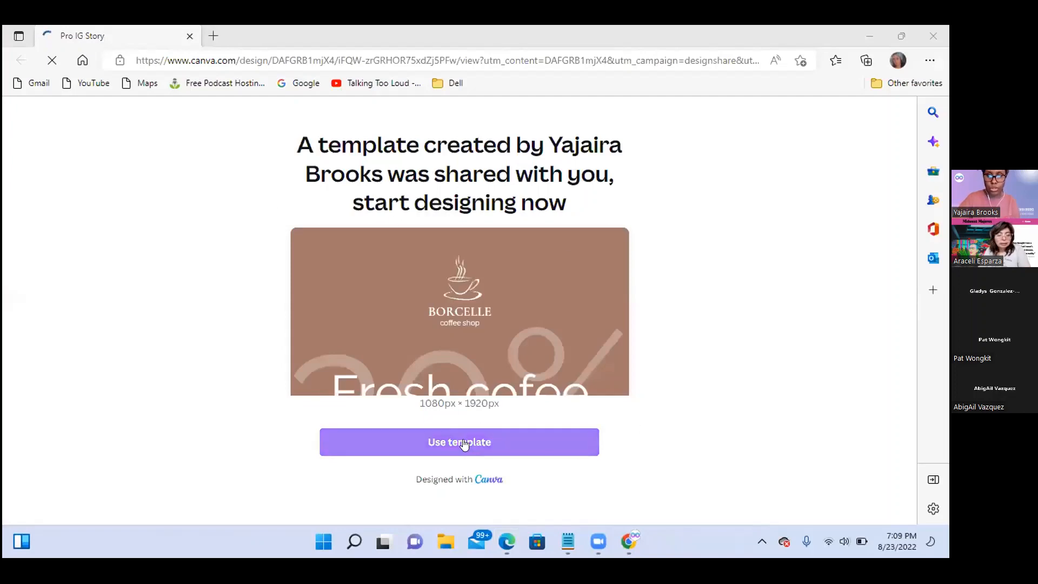
pyautogui.click(936, 32)
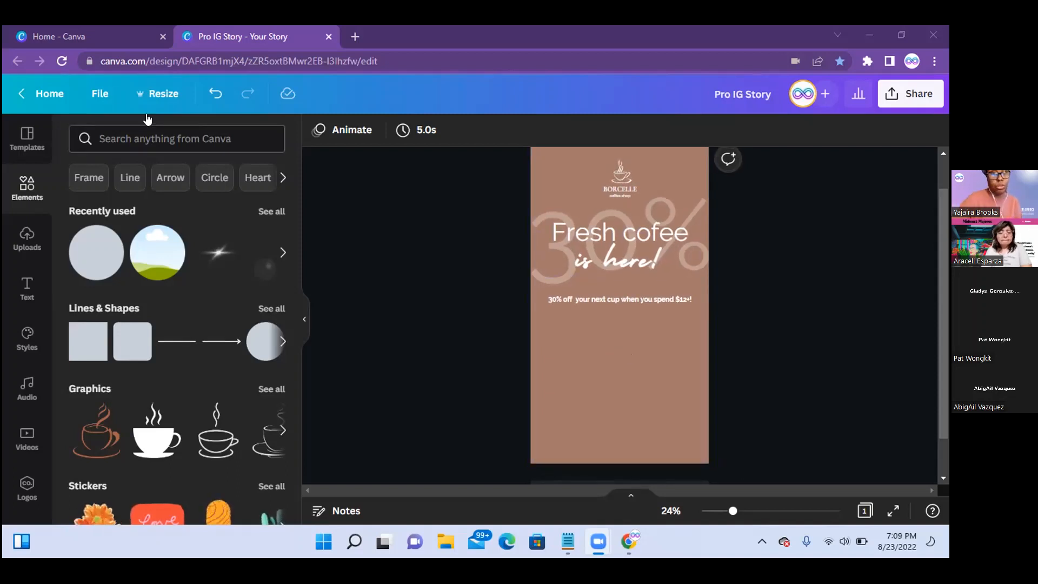
# Examine the story's Resize options, including custom width and height, units and recent sizes, and close them without resizing.
pyautogui.click(156, 94)
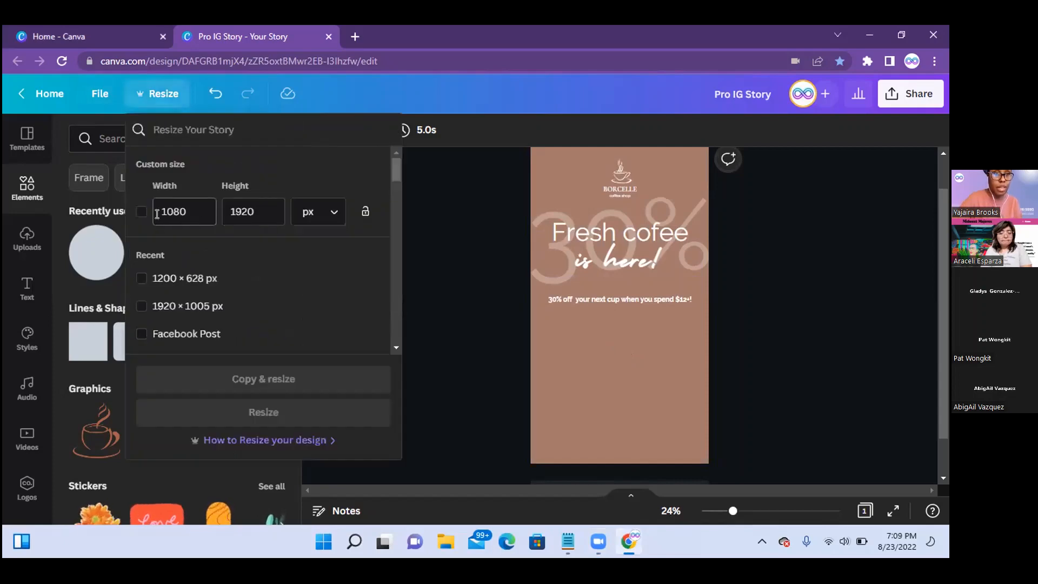
pyautogui.click(139, 213)
pyautogui.click(140, 213)
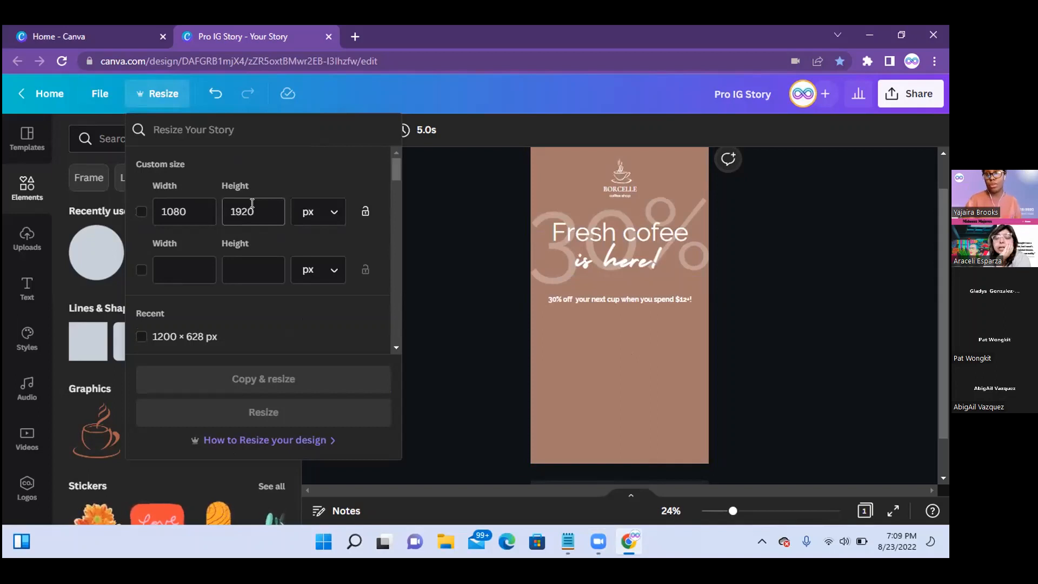
pyautogui.click(174, 214)
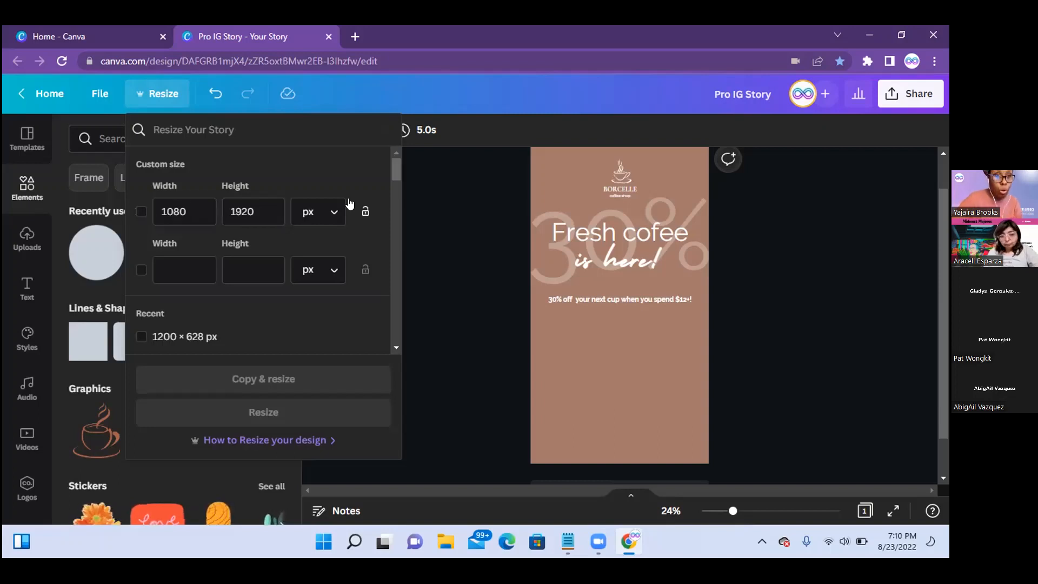
pyautogui.click(439, 231)
pyautogui.click(154, 94)
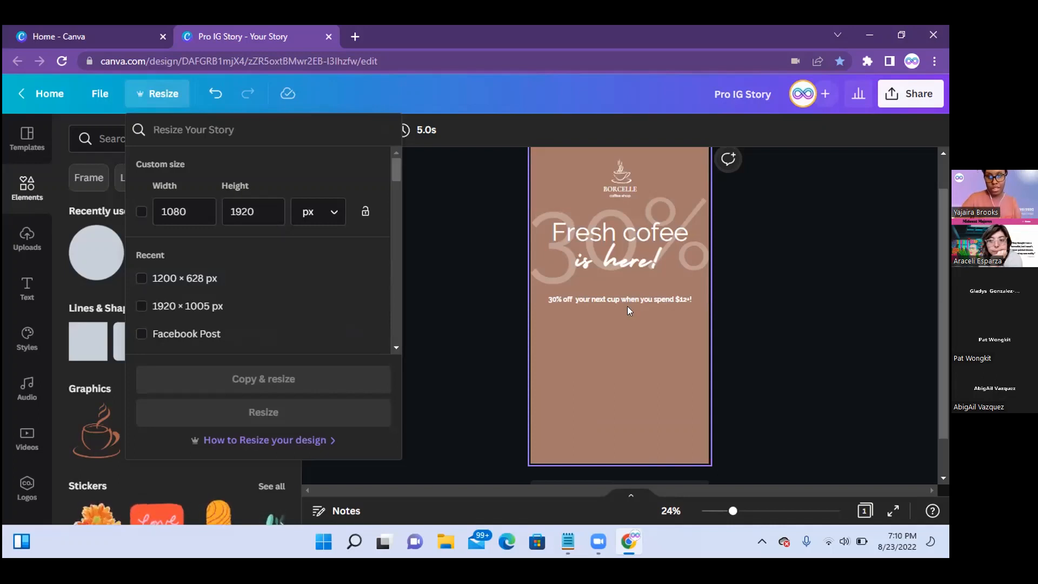
pyautogui.click(458, 348)
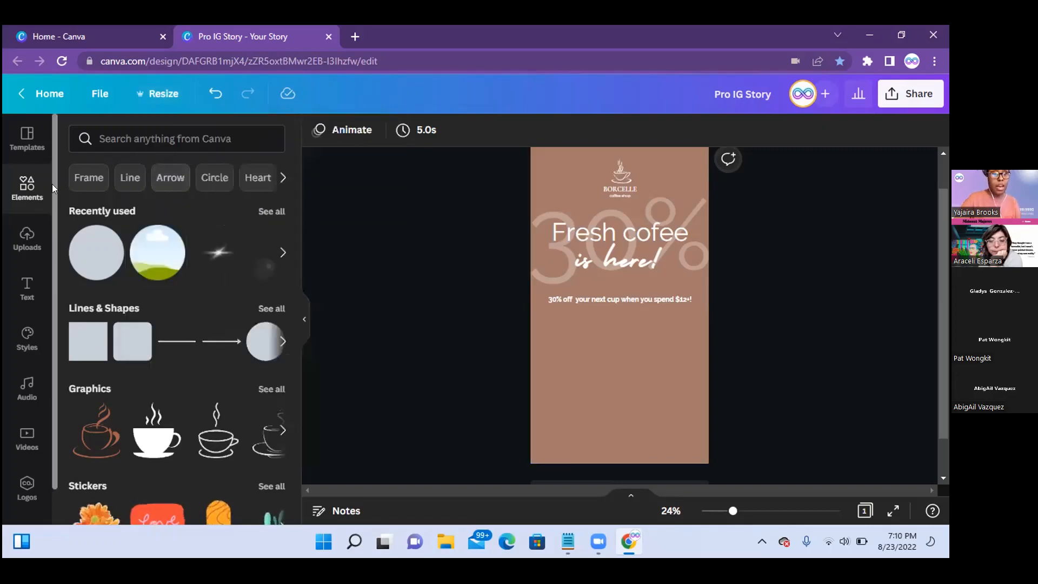
# Look through the Elements library's categories and examine the Pro badges on its audio items.
pyautogui.moveTo(292, 205); pyautogui.dragTo(292, 162)
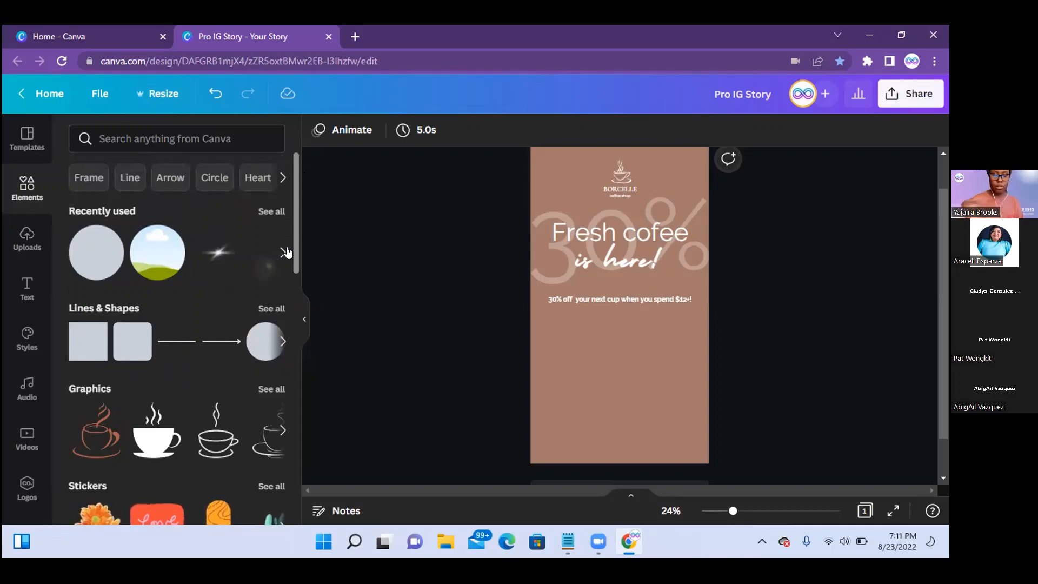
pyautogui.moveTo(294, 226); pyautogui.dragTo(306, 389)
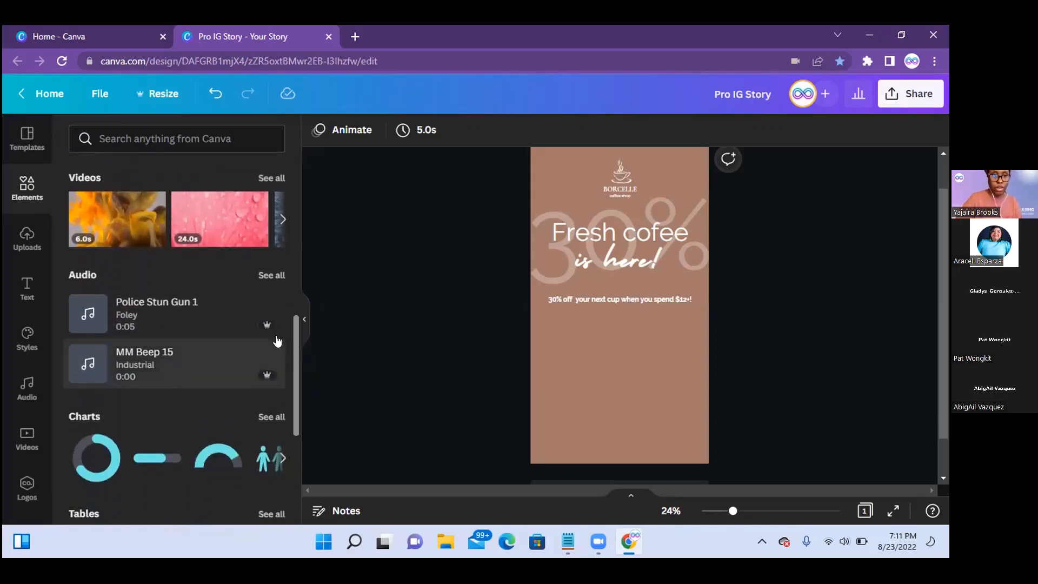
pyautogui.moveTo(260, 328)
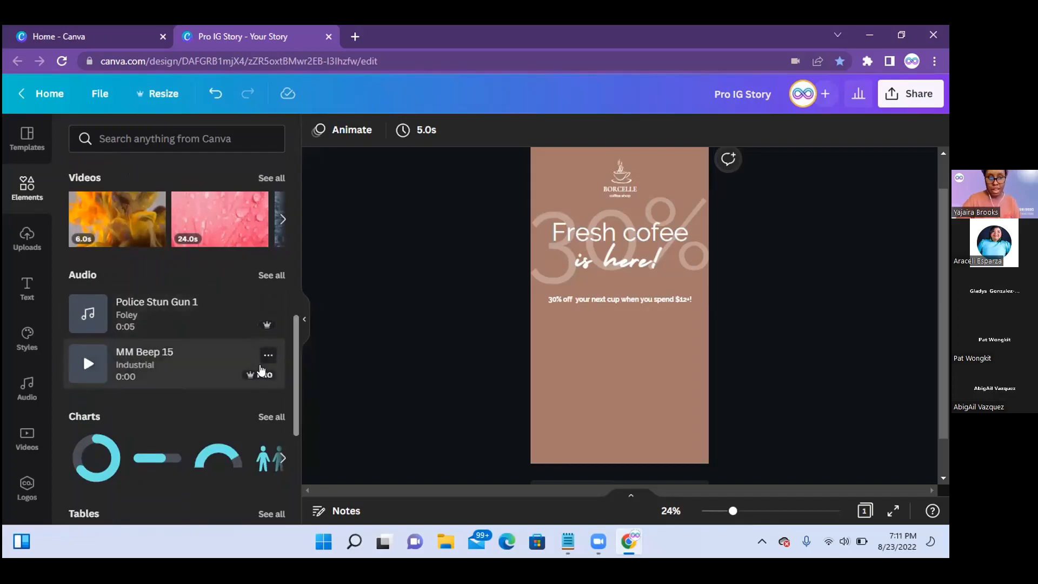
pyautogui.moveTo(257, 373)
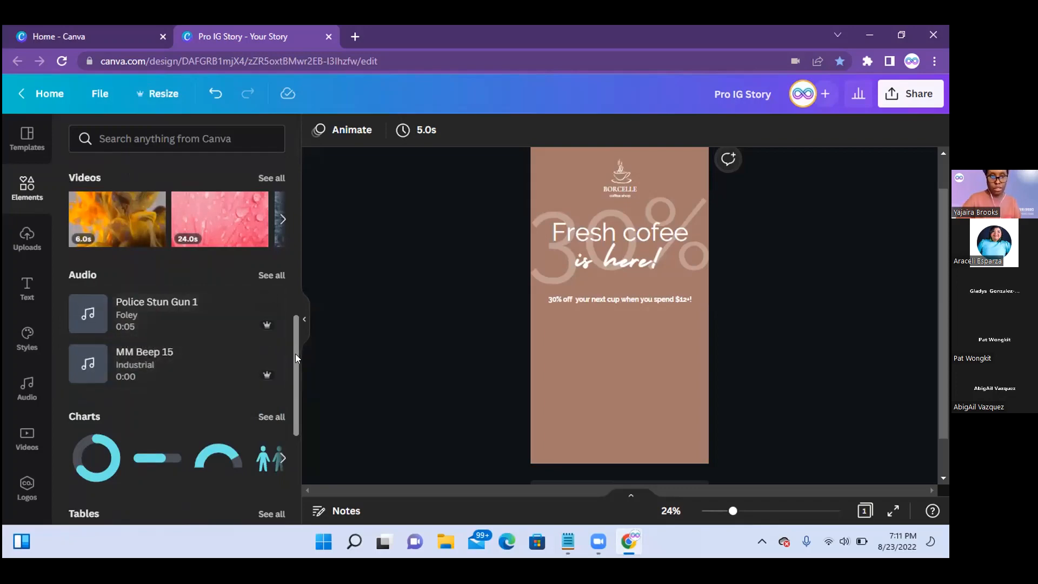
pyautogui.moveTo(295, 358); pyautogui.dragTo(292, 195)
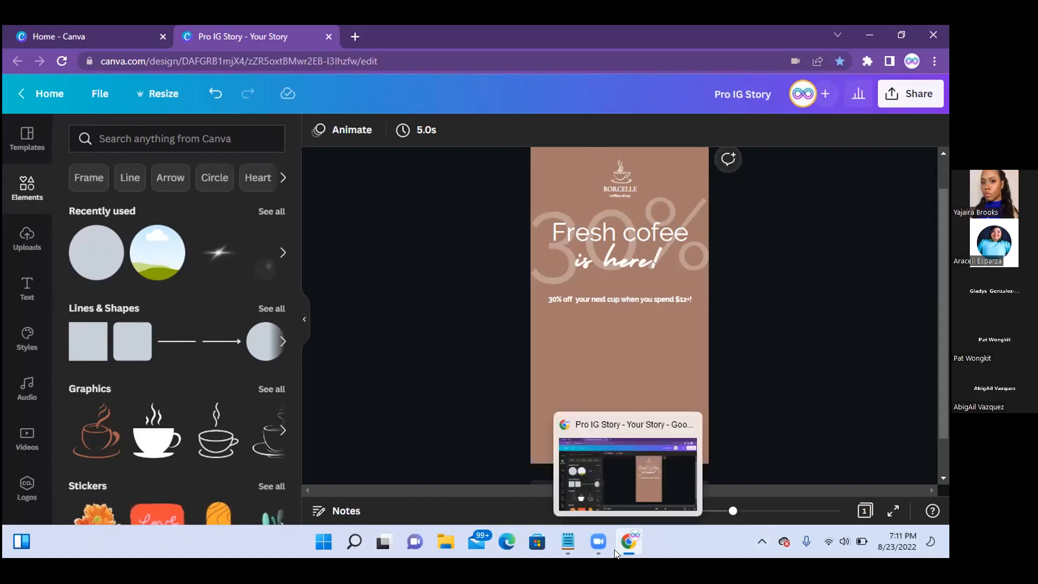
pyautogui.moveTo(594, 551)
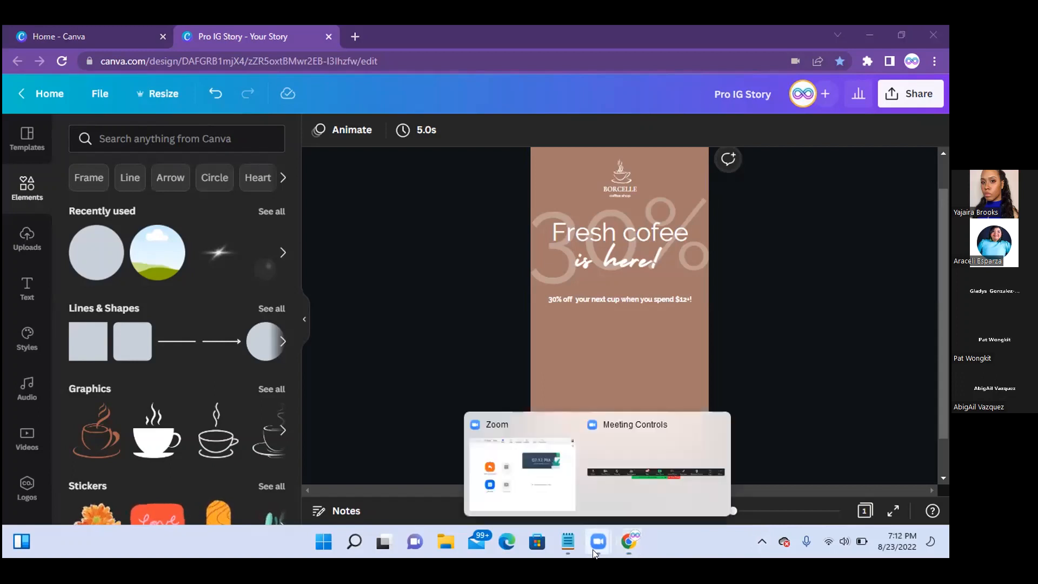
pyautogui.click(613, 479)
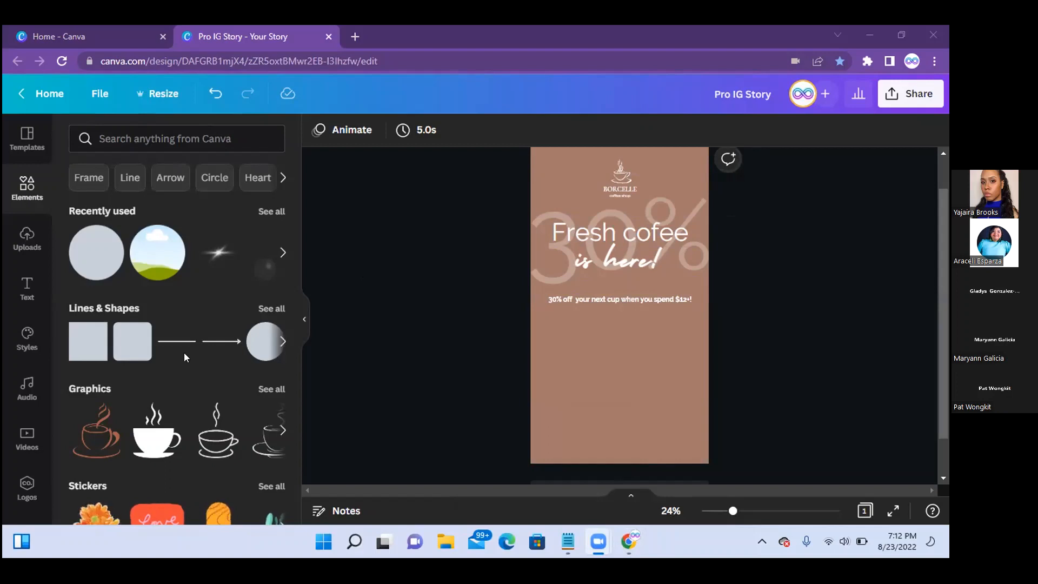
# Search the Elements library for "coffee mug".
pyautogui.click(187, 131)
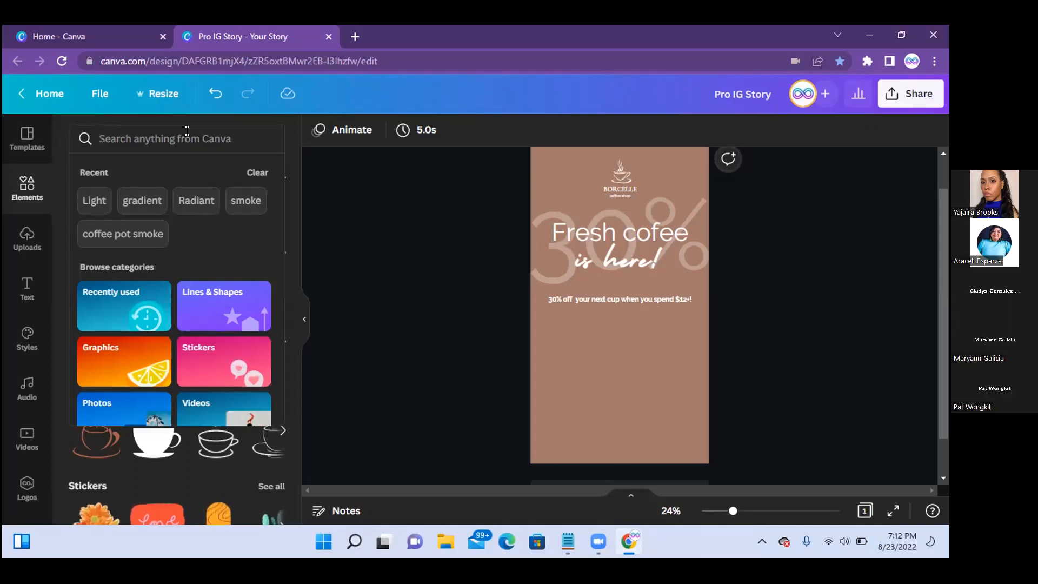
pyautogui.write('c')
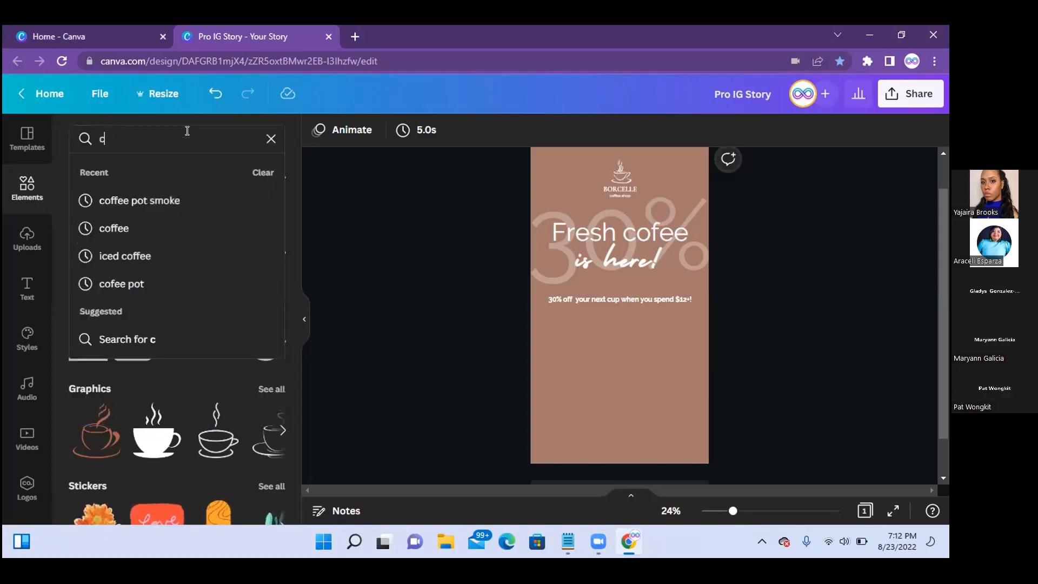
pyautogui.write('ofee')
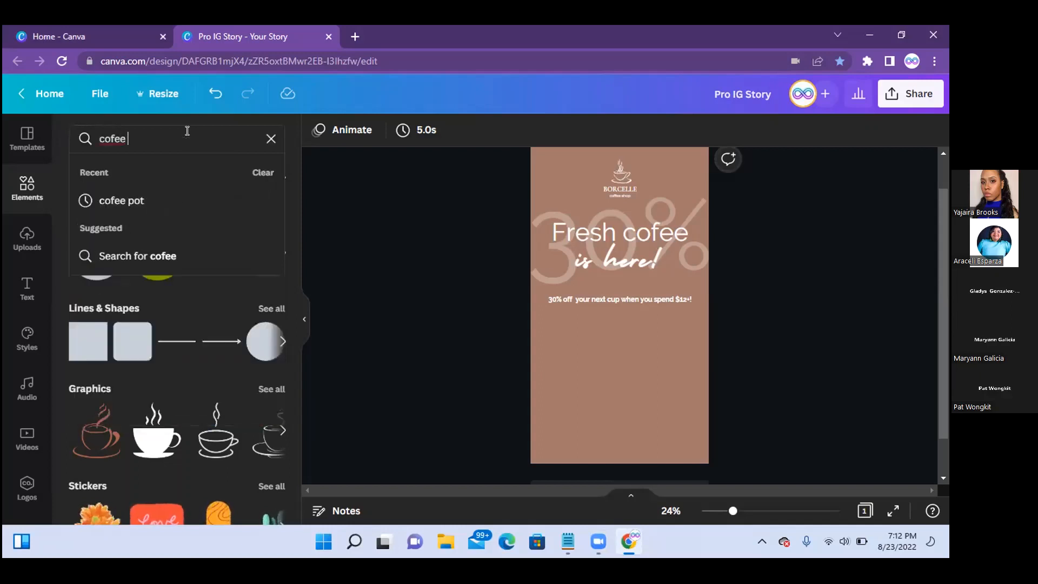
pyautogui.press('BackSpace')
pyautogui.press('BackSpace')
pyautogui.write('fe')
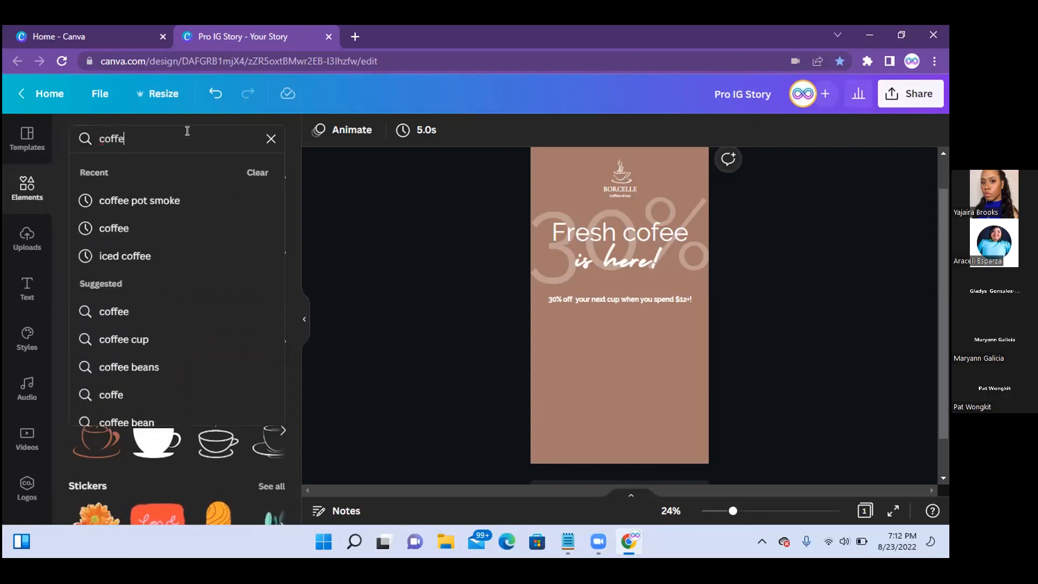
pyautogui.write('e mug')
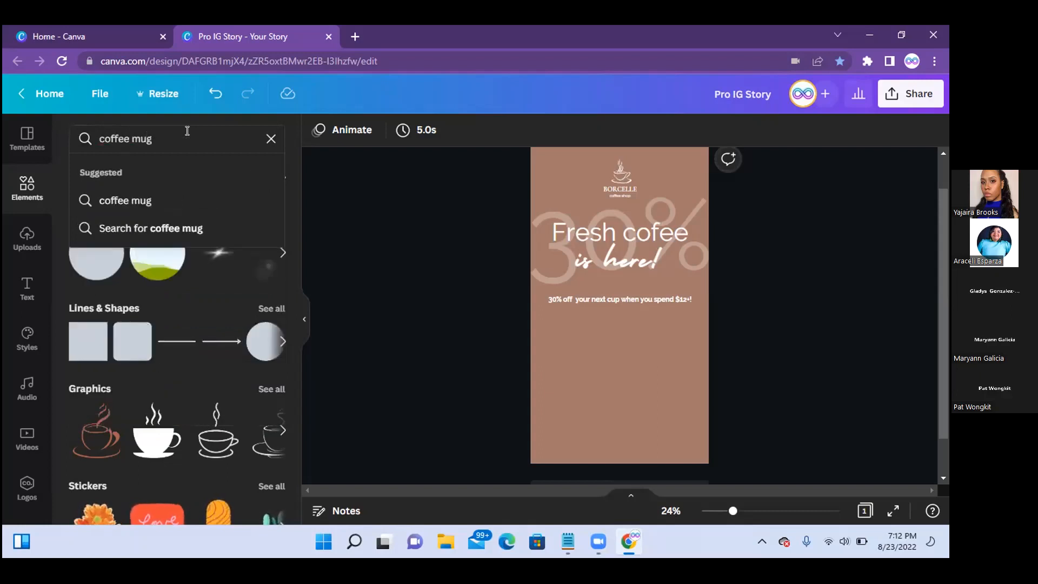
pyautogui.press('Return')
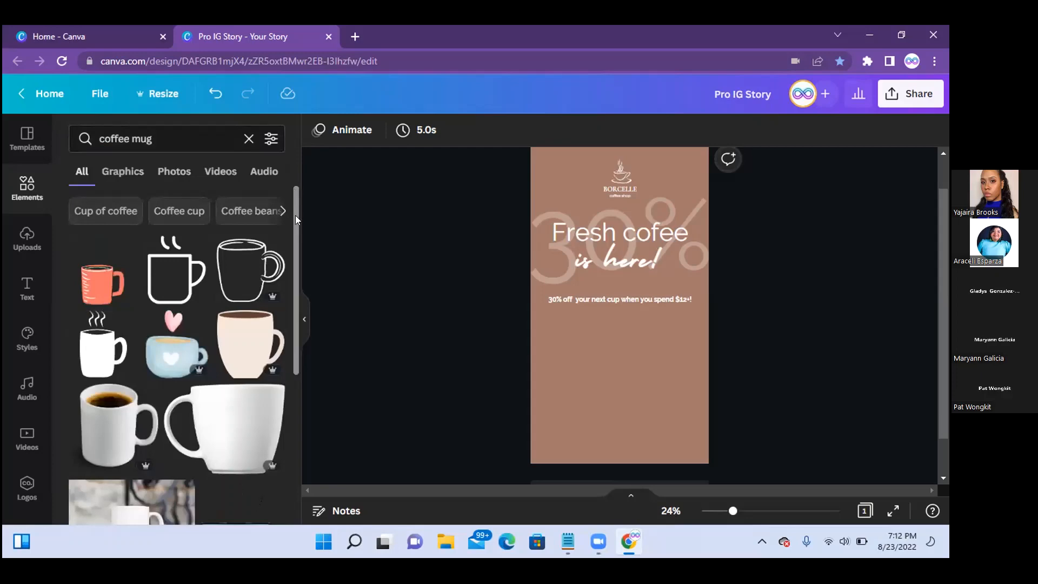
# Add the tan mug of latte from the coffee mug results and place it below the 30% off line.
pyautogui.moveTo(295, 215); pyautogui.dragTo(301, 468)
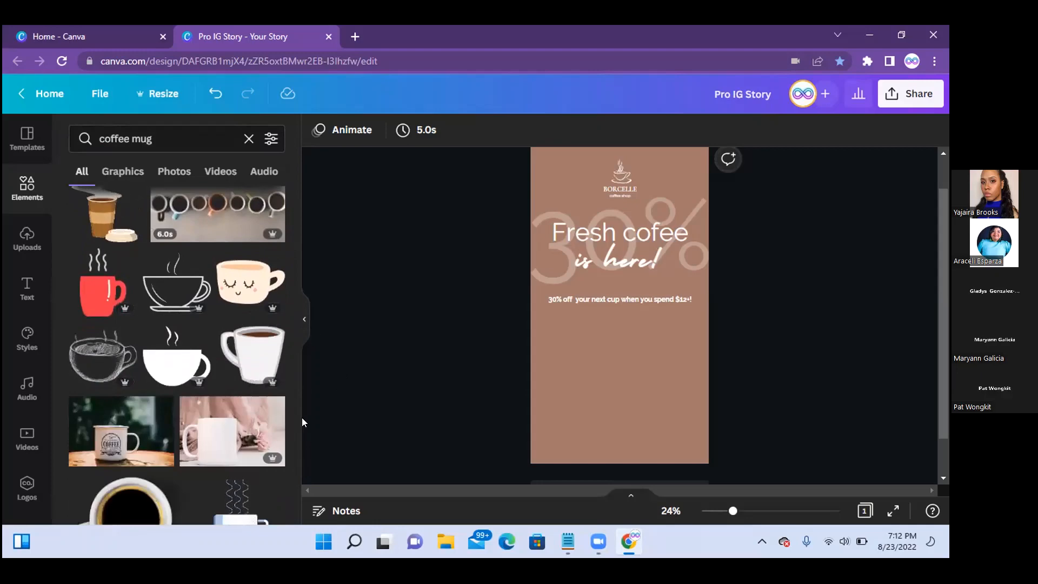
pyautogui.moveTo(292, 410); pyautogui.dragTo(294, 432)
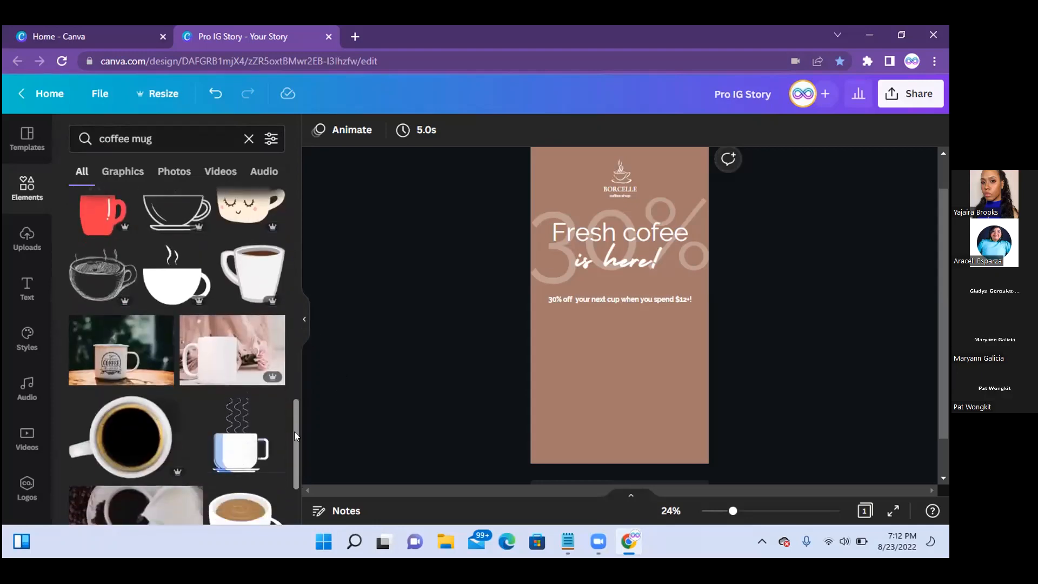
pyautogui.scroll(-2, 294, 432)
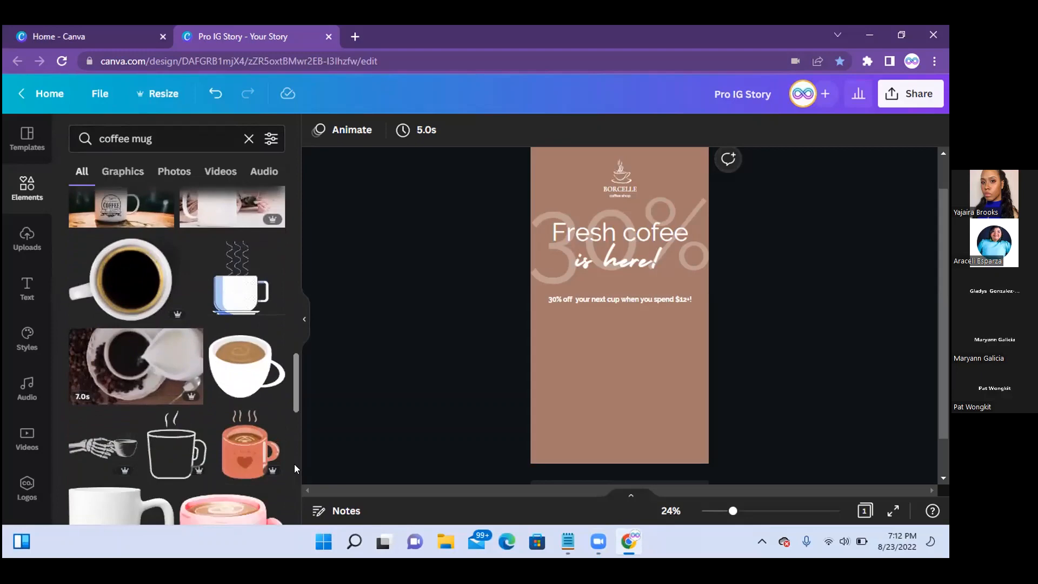
pyautogui.scroll(-3, 294, 464)
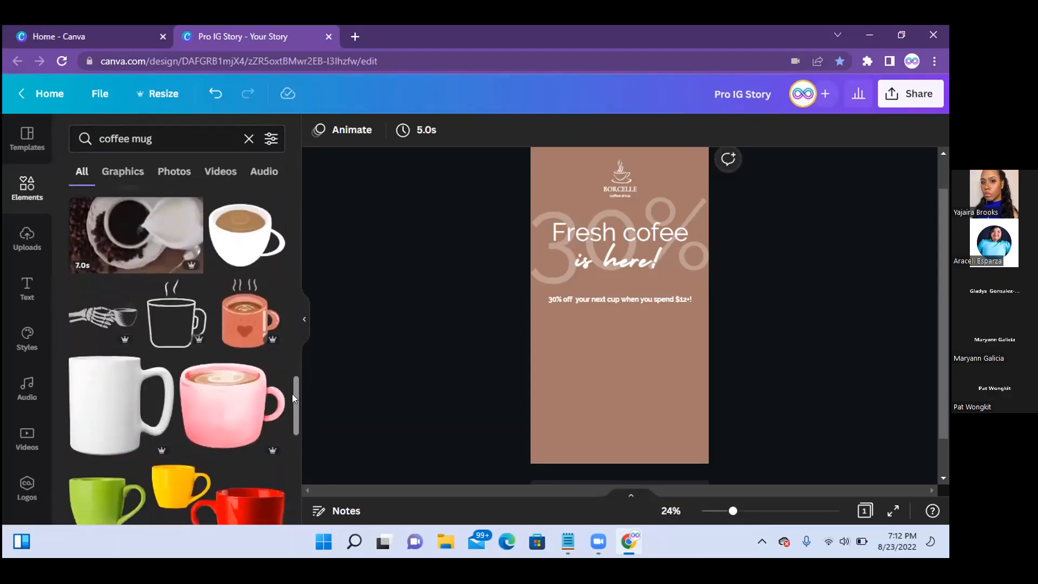
pyautogui.moveTo(293, 392); pyautogui.dragTo(294, 487)
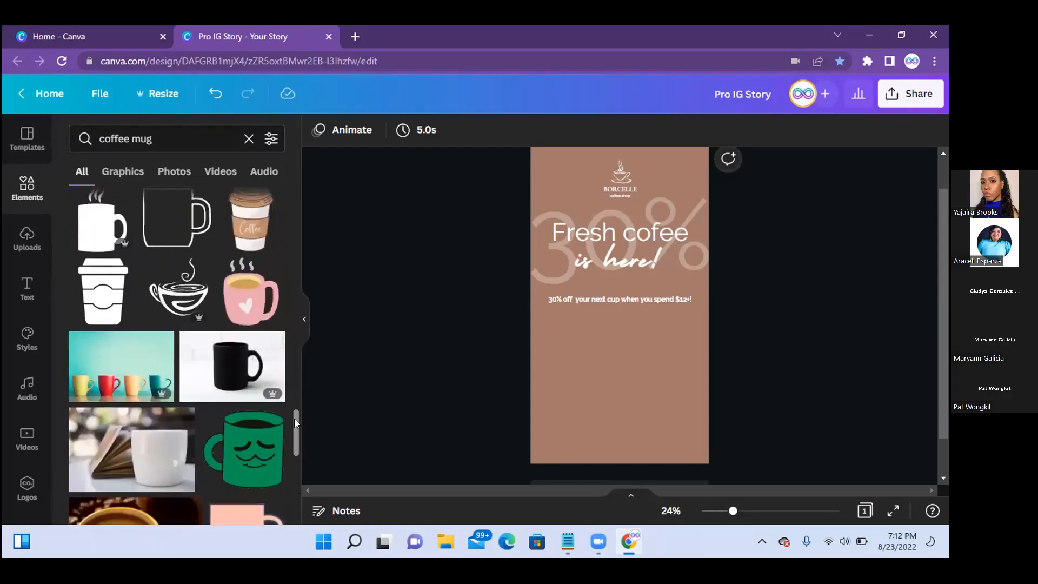
pyautogui.moveTo(294, 418); pyautogui.dragTo(285, 481)
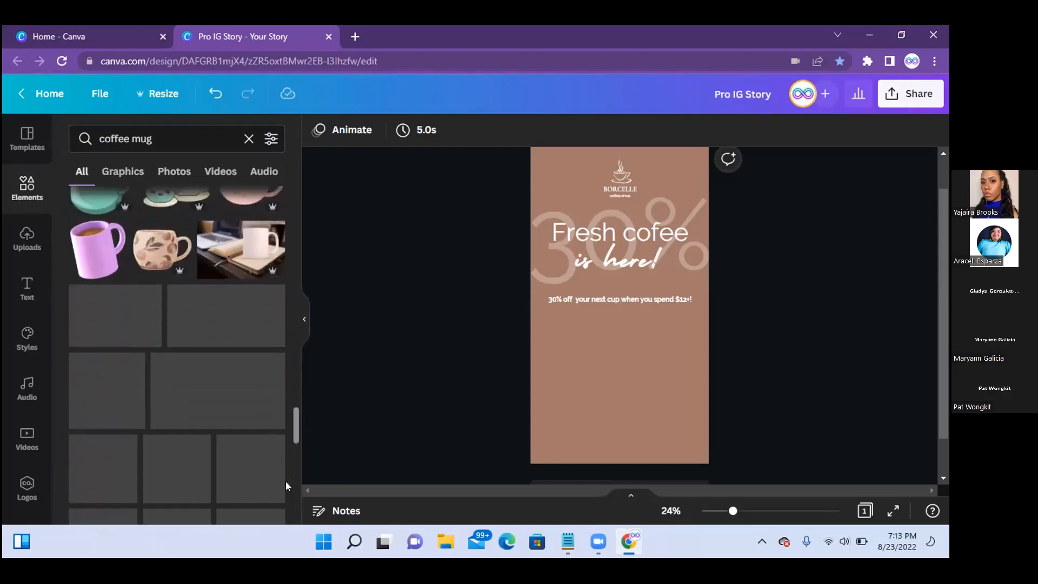
pyautogui.moveTo(293, 420); pyautogui.dragTo(286, 454)
pyautogui.click(109, 324)
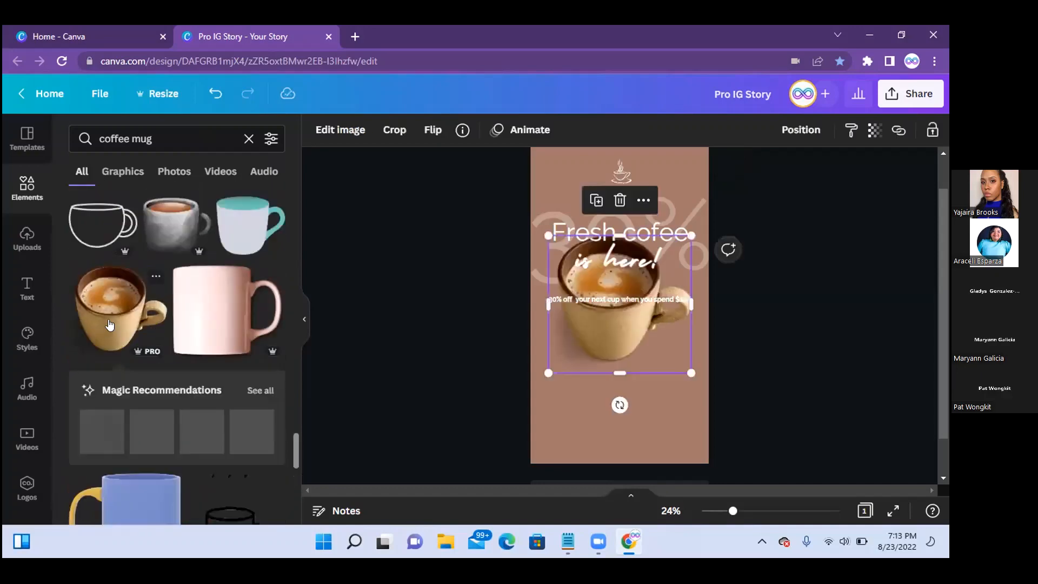
pyautogui.moveTo(601, 334); pyautogui.dragTo(626, 395)
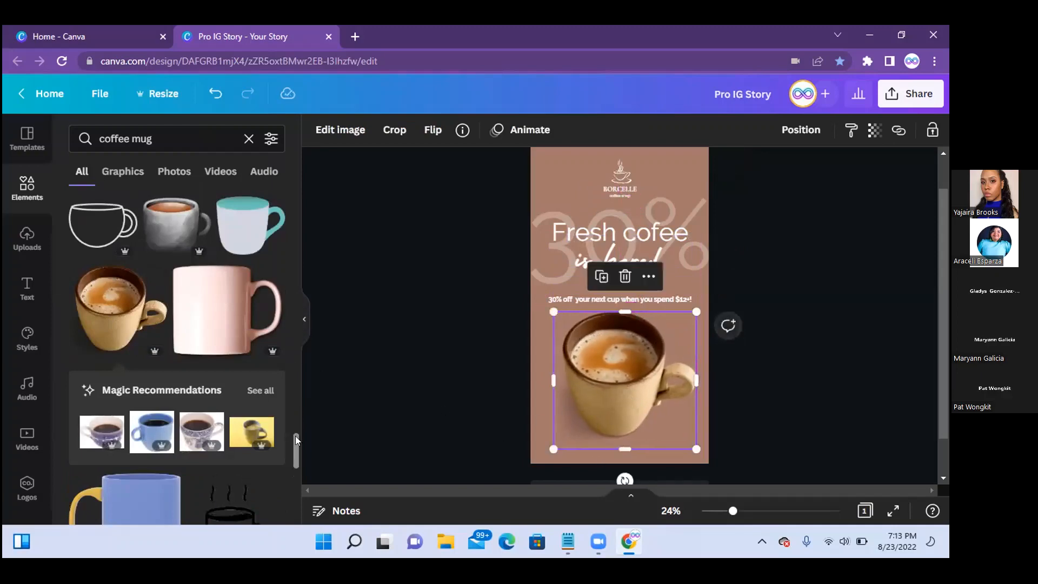
# Replace the tan latte mug with the glass mug of black coffee, scaled down and centred below the 30% off line.
pyautogui.moveTo(296, 435); pyautogui.dragTo(283, 509)
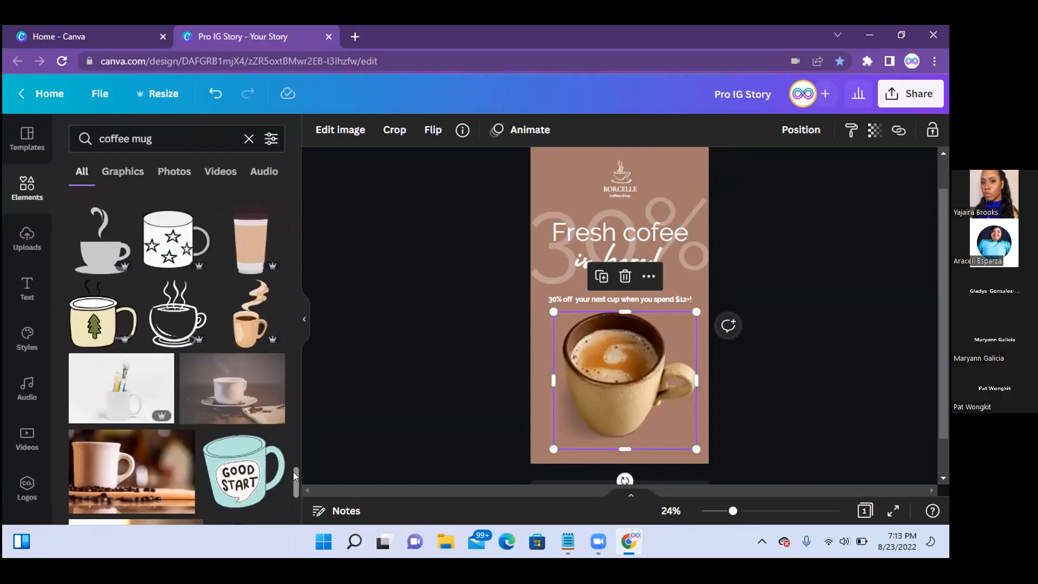
pyautogui.moveTo(293, 471); pyautogui.dragTo(287, 555)
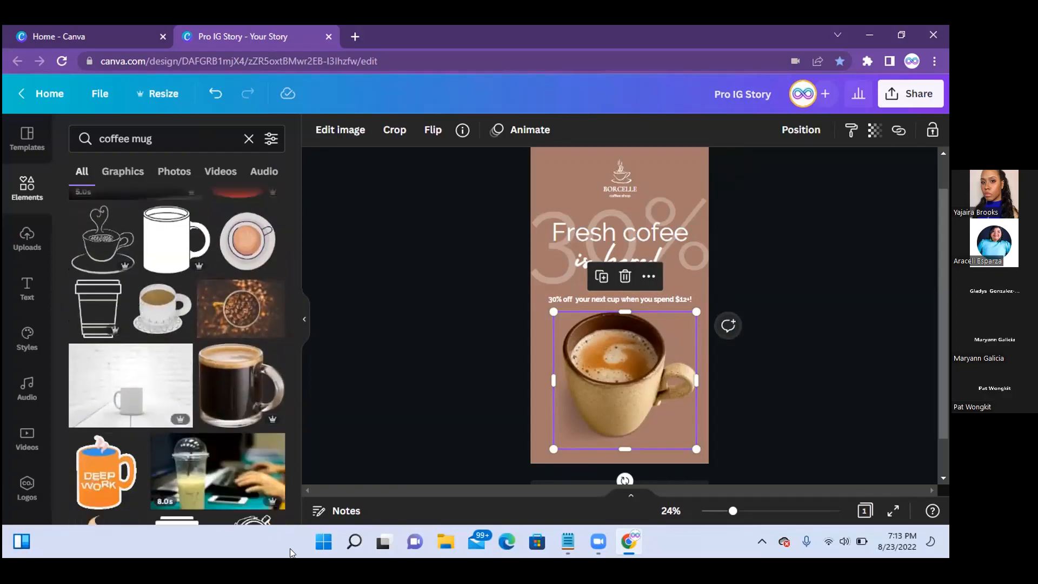
pyautogui.moveTo(294, 481)
pyautogui.mouseDown()
pyautogui.moveTo(297, 496)
pyautogui.moveTo(296, 484)
pyautogui.mouseUp()
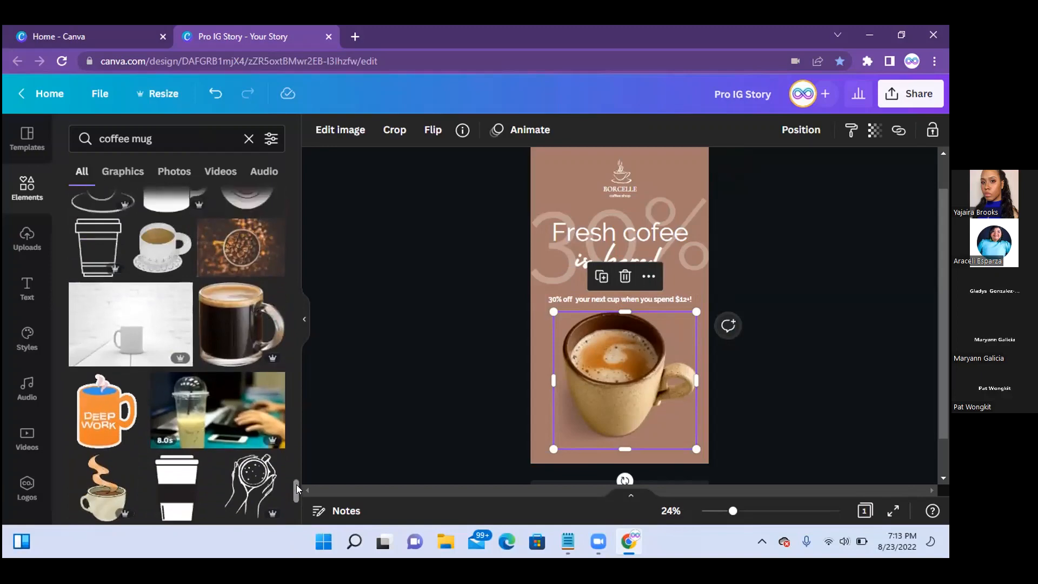
pyautogui.rightClick(626, 383)
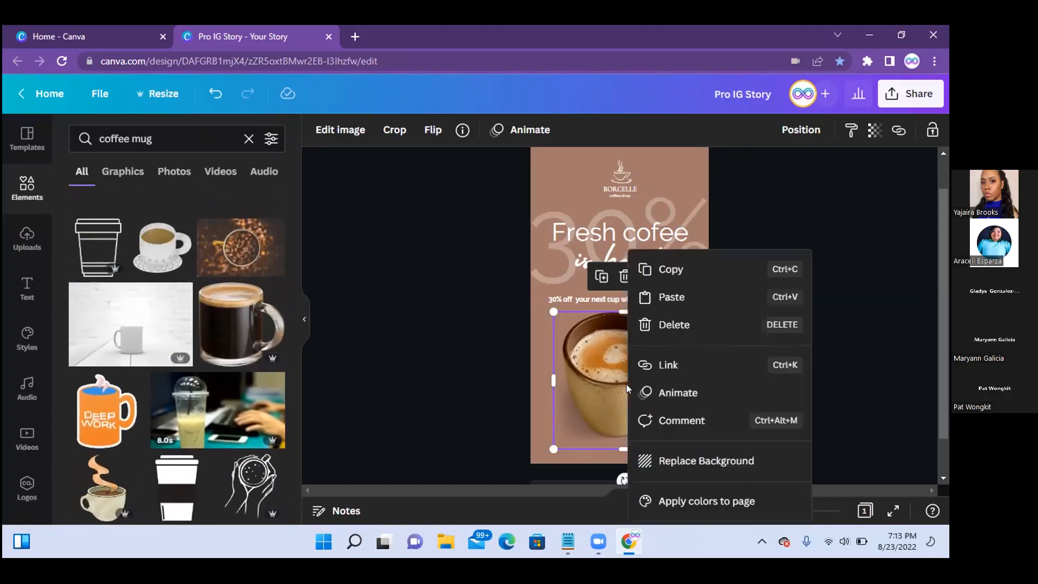
pyautogui.click(600, 387)
pyautogui.press('Delete')
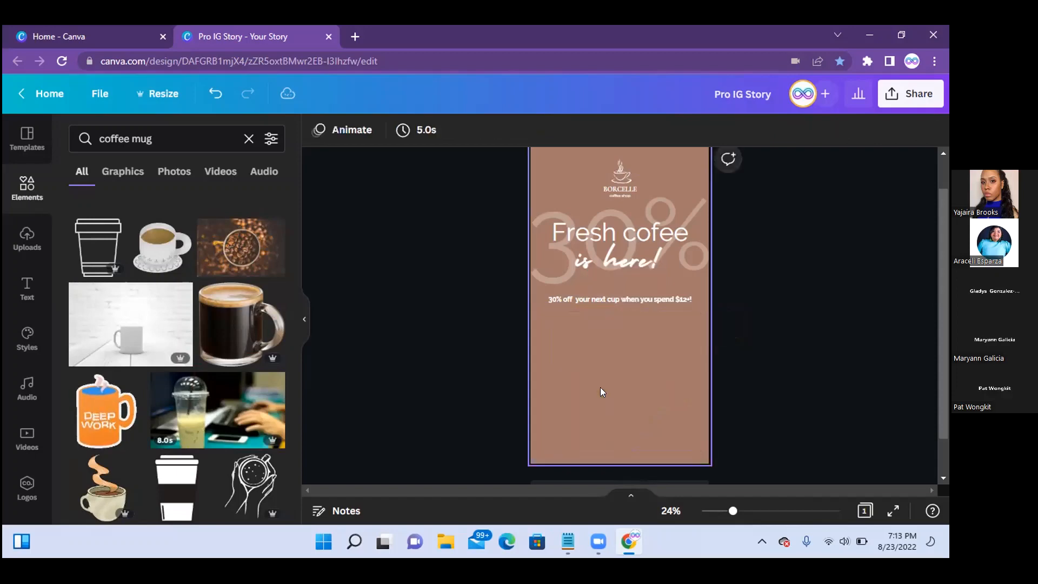
pyautogui.click(232, 307)
pyautogui.moveTo(616, 330); pyautogui.dragTo(626, 418)
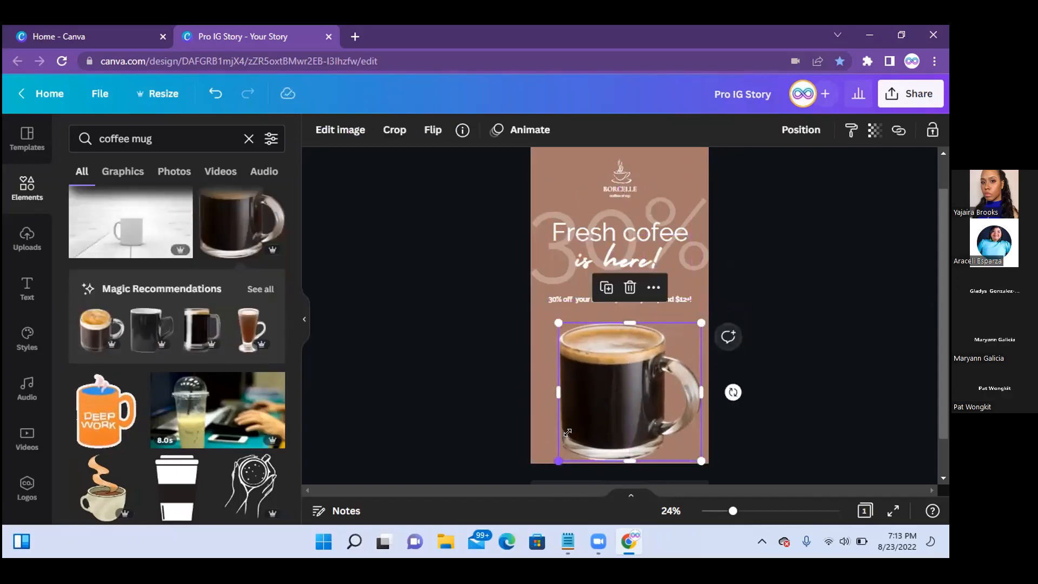
pyautogui.moveTo(567, 433); pyautogui.dragTo(590, 433)
pyautogui.moveTo(638, 387); pyautogui.dragTo(622, 391)
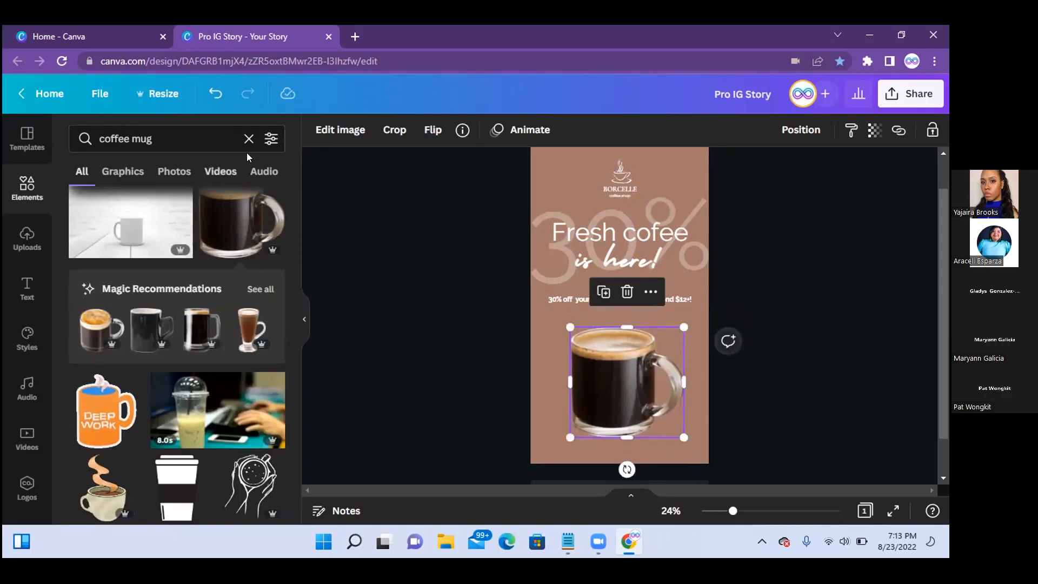
# Search the Elements library for "coffee grains" and look through the results.
pyautogui.click(219, 137)
pyautogui.press('BackSpace')
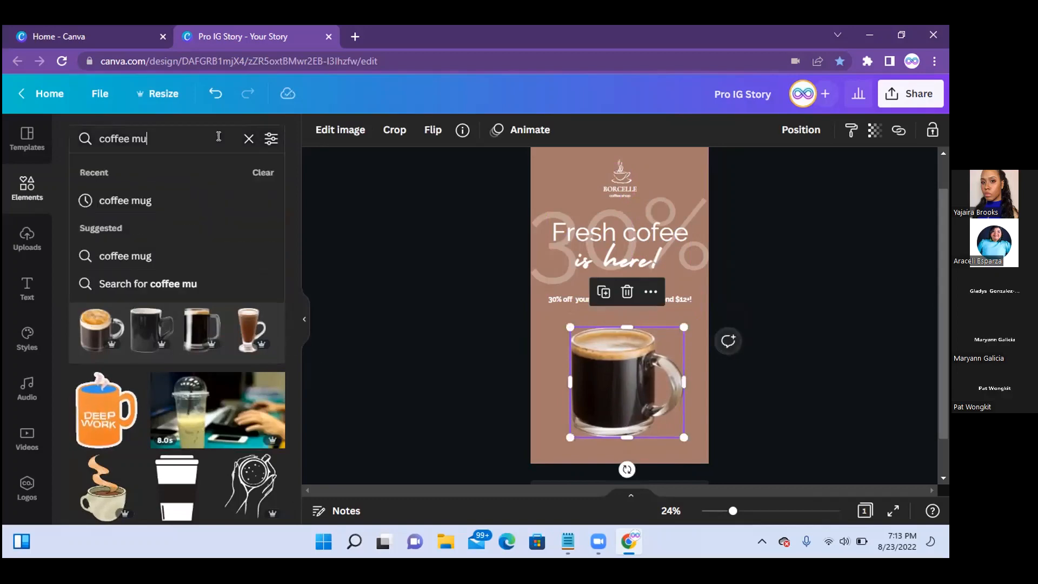
pyautogui.press('BackSpace')
pyautogui.press('BackSpace')
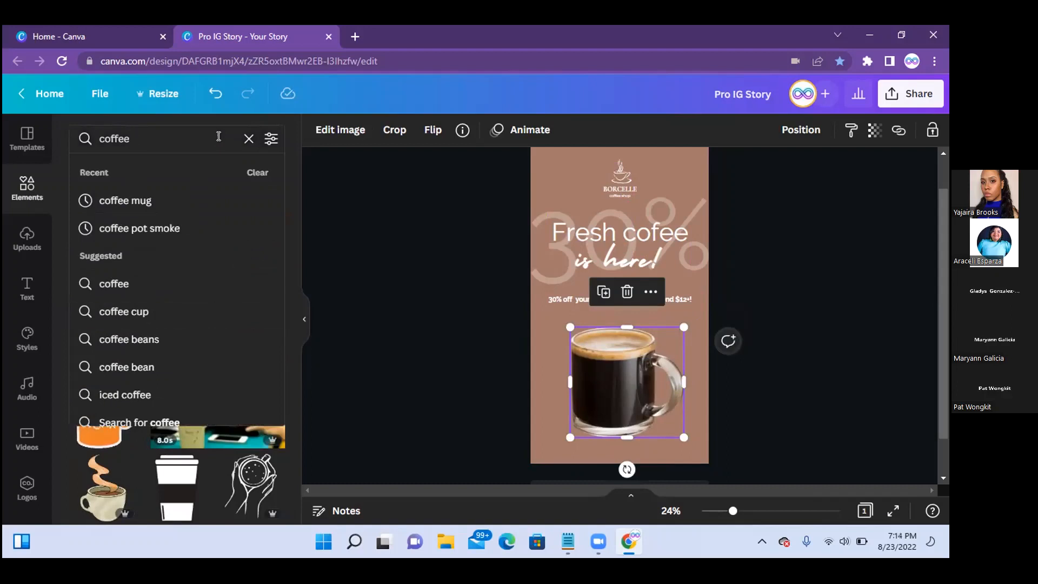
pyautogui.write('grains')
pyautogui.press('Return')
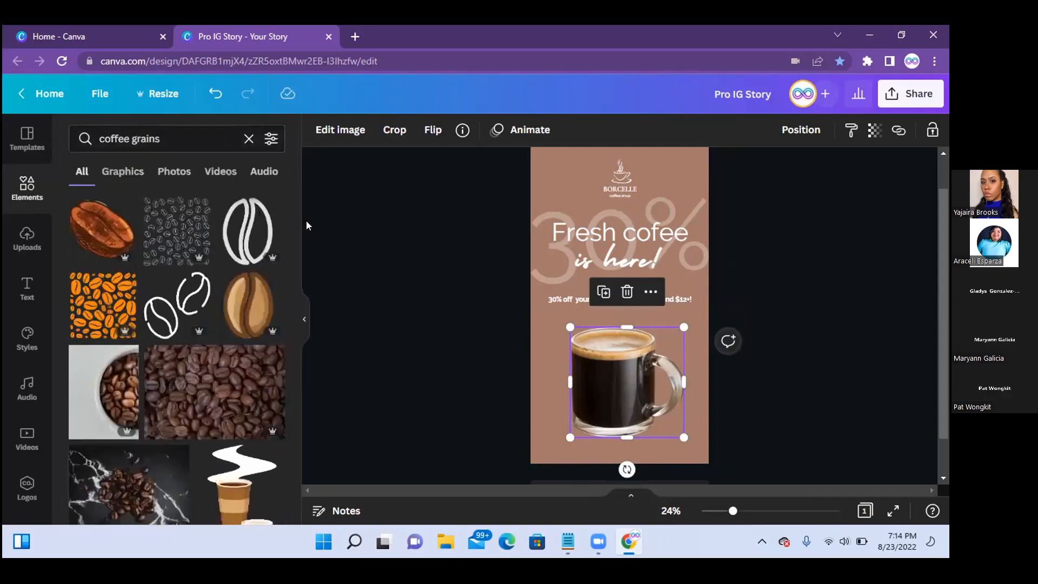
pyautogui.moveTo(296, 218); pyautogui.dragTo(300, 468)
pyautogui.moveTo(294, 384); pyautogui.dragTo(292, 505)
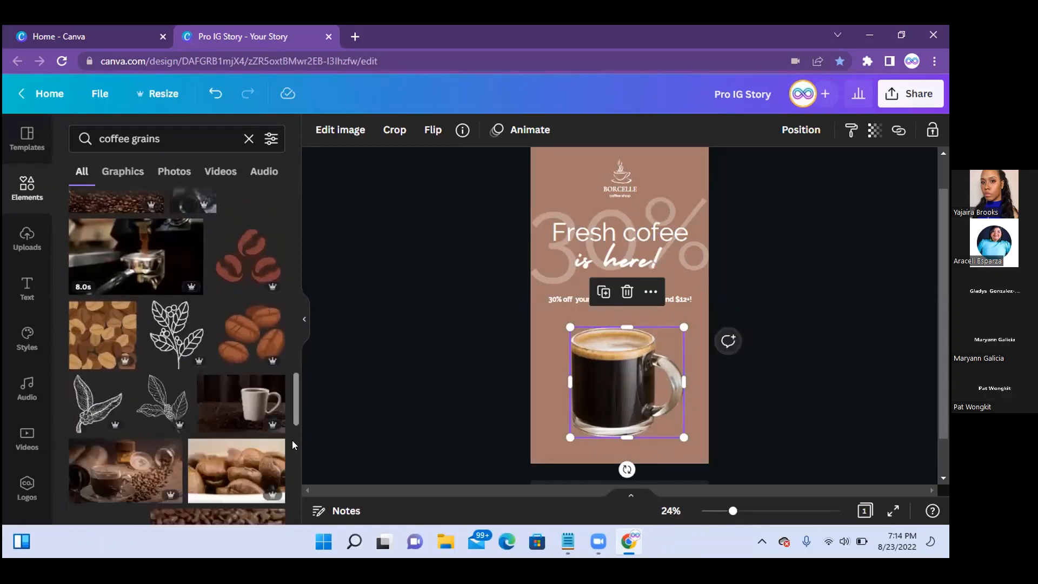
pyautogui.moveTo(293, 404); pyautogui.dragTo(281, 532)
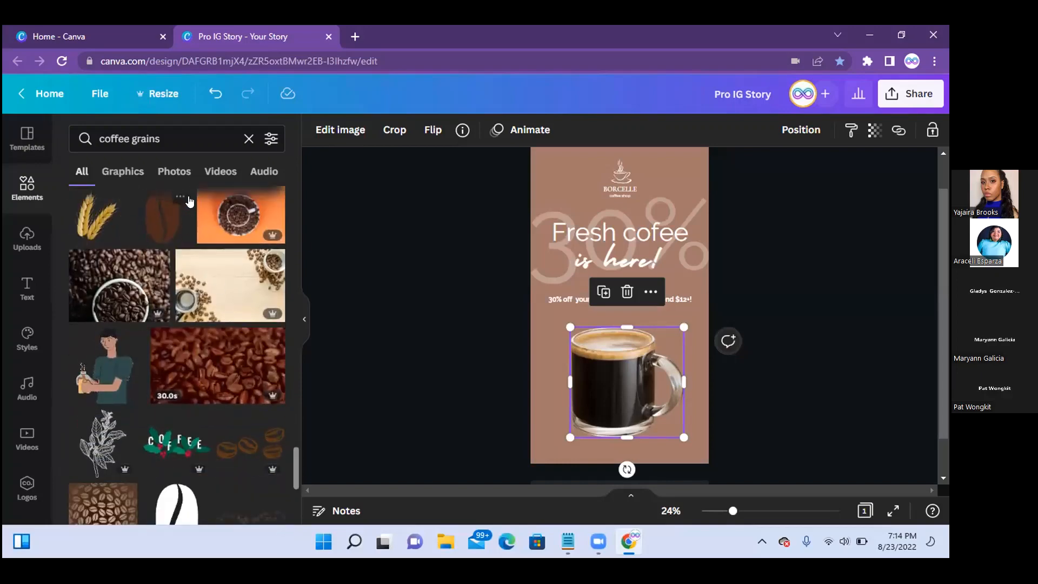
# Change the Elements search to "coffee beans".
pyautogui.click(186, 135)
pyautogui.press('BackSpace')
pyautogui.press('BackSpace')
pyautogui.press('BackSpace')
pyautogui.press('BackSpace')
pyautogui.press('BackSpace')
pyautogui.press('BackSpace')
pyautogui.press('BackSpace')
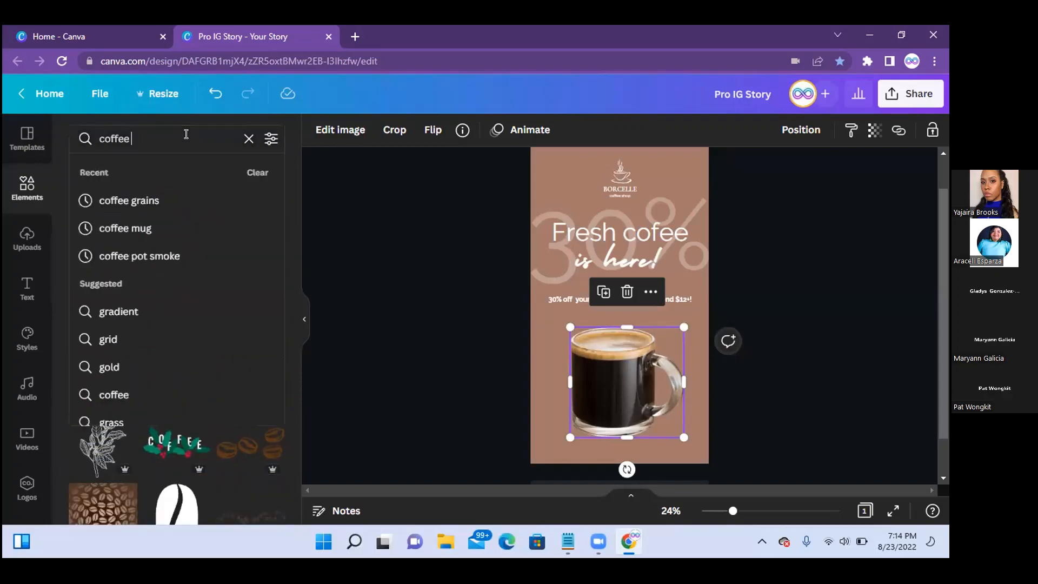
pyautogui.write('beans')
pyautogui.press('Return')
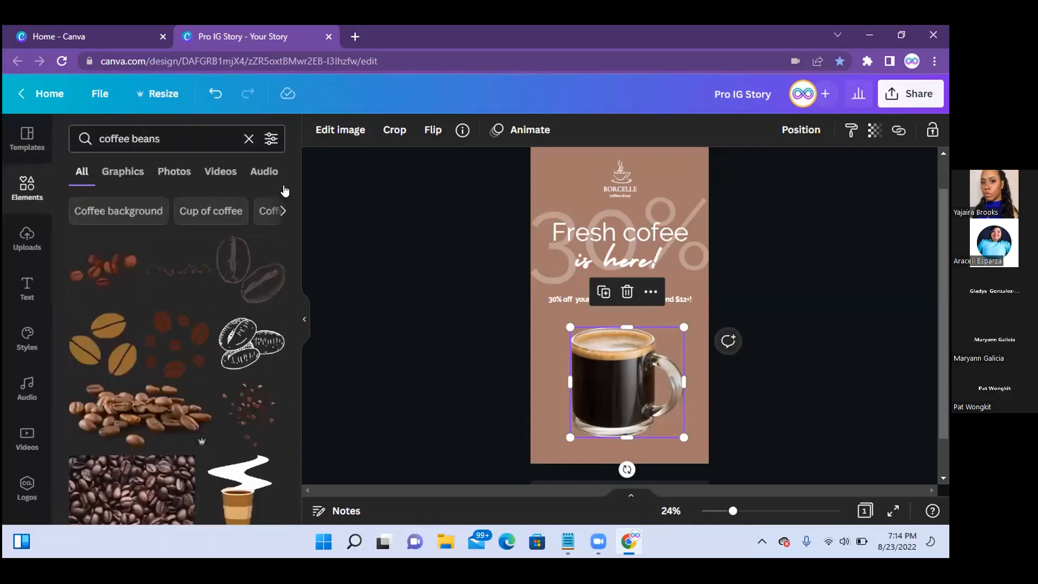
# Add the scattered dark coffee beans image, scale it down and place it at the mug's base below the handle.
pyautogui.scroll(-2, 294, 220)
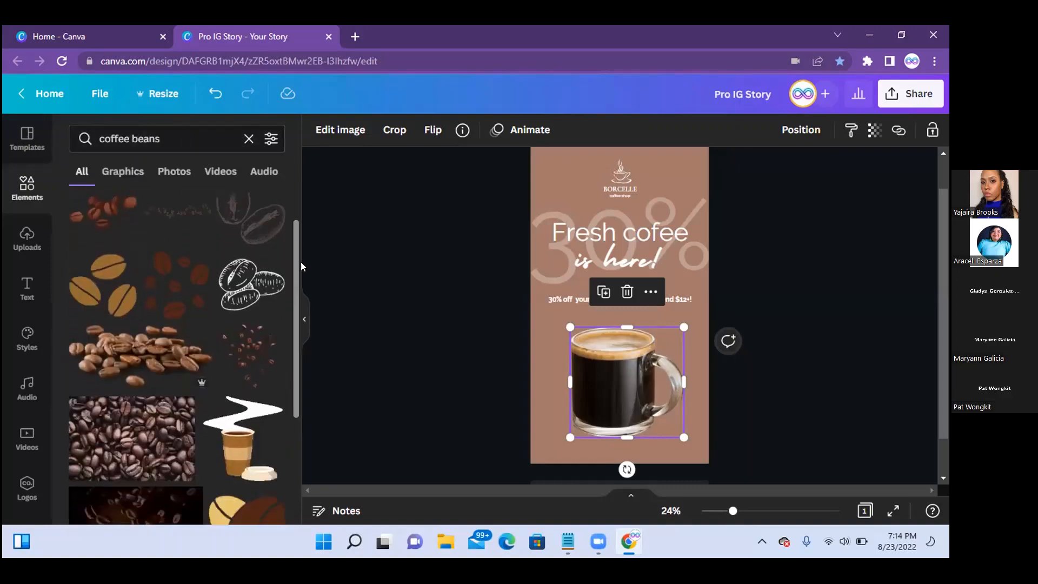
pyautogui.moveTo(301, 261); pyautogui.dragTo(304, 413)
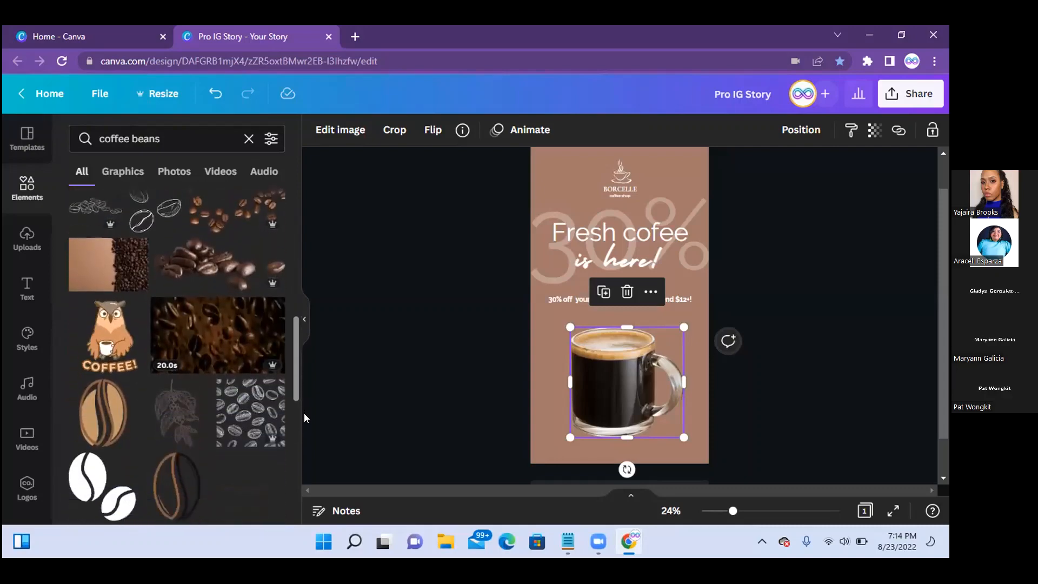
pyautogui.click(232, 270)
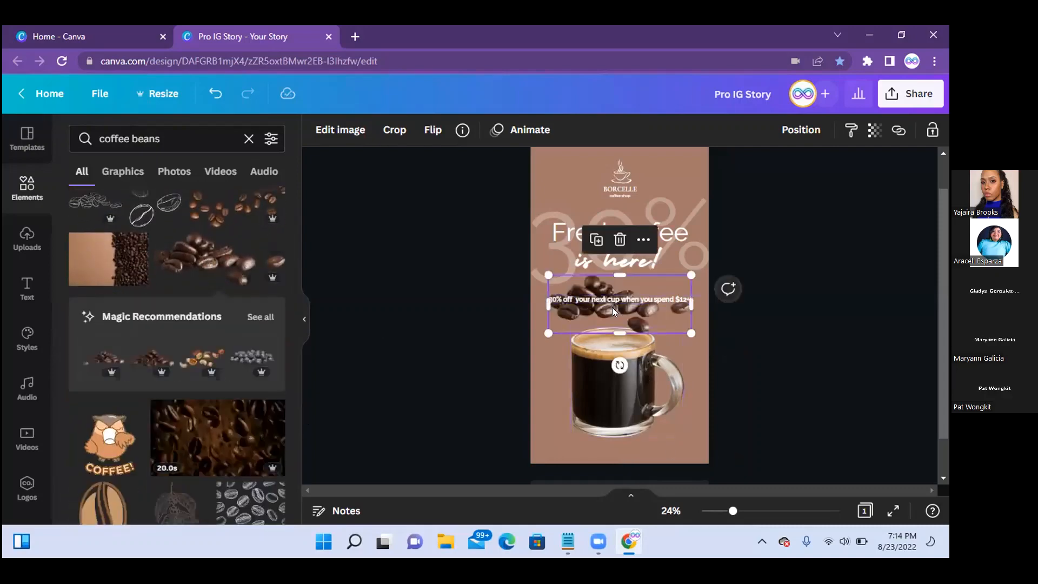
pyautogui.moveTo(614, 311); pyautogui.dragTo(613, 407)
pyautogui.moveTo(543, 426); pyautogui.dragTo(592, 423)
pyautogui.moveTo(646, 390); pyautogui.dragTo(659, 437)
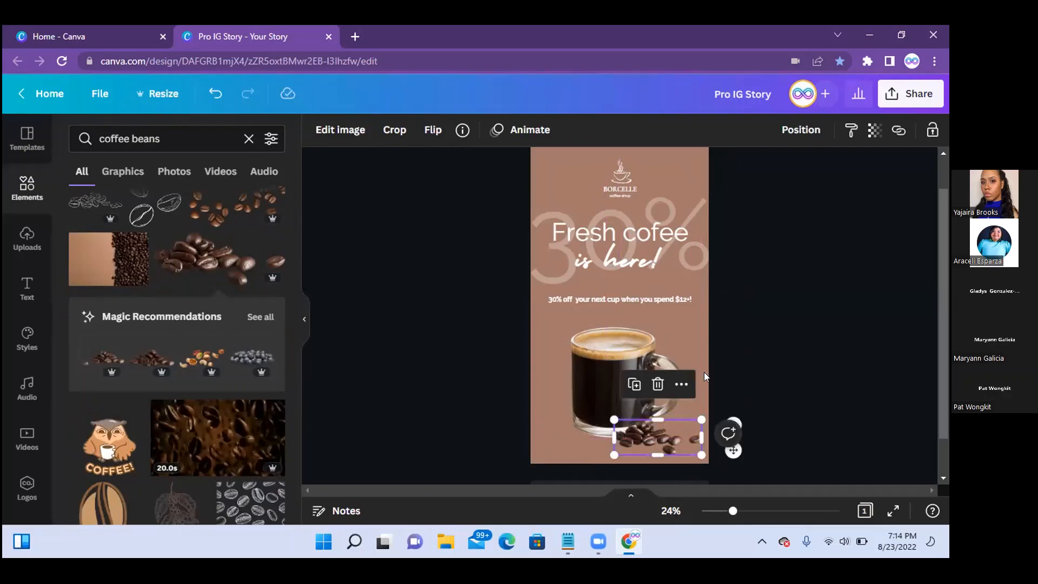
pyautogui.click(684, 386)
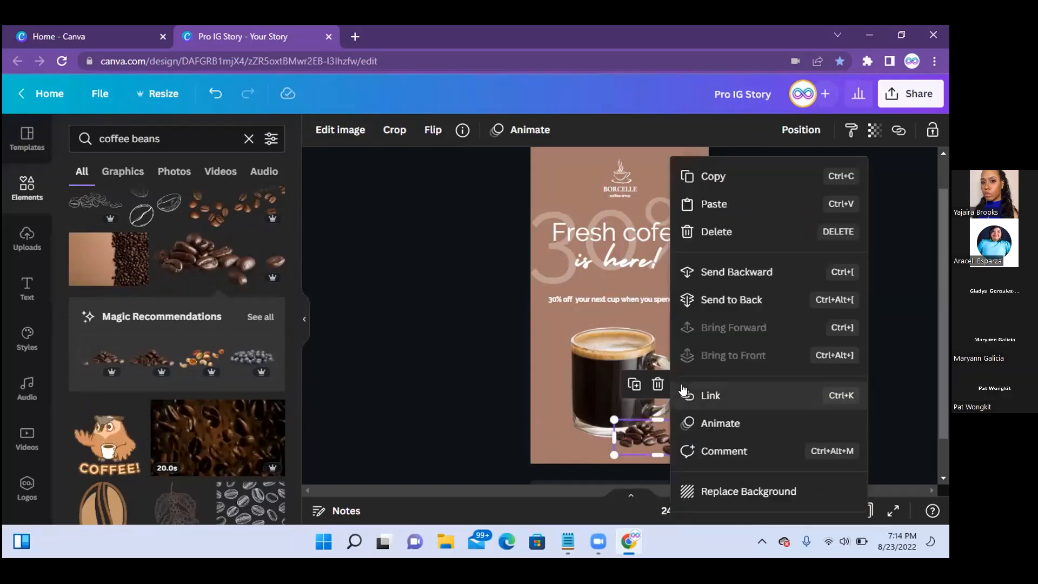
pyautogui.click(651, 436)
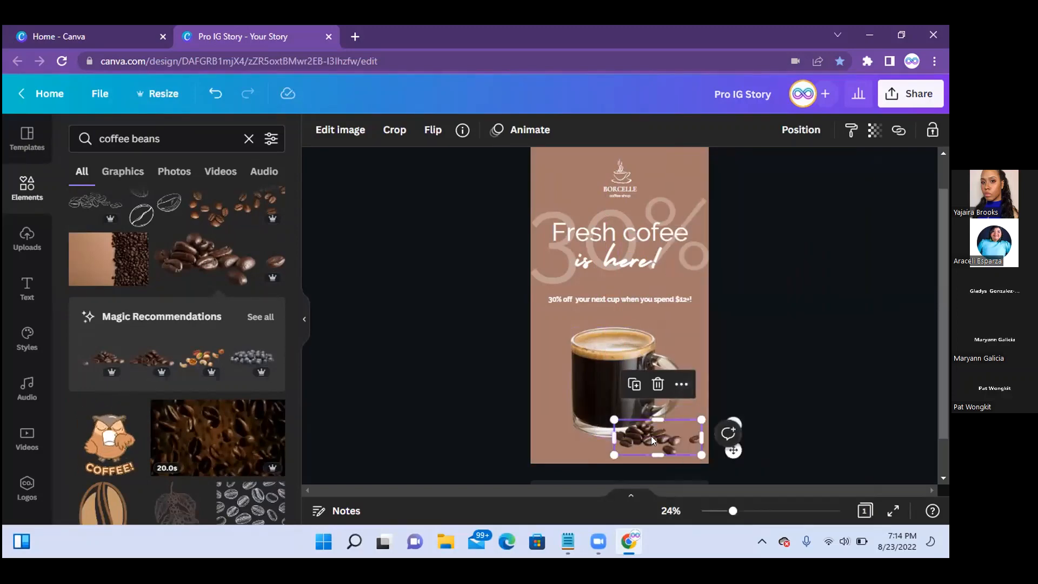
pyautogui.moveTo(651, 436); pyautogui.dragTo(641, 430)
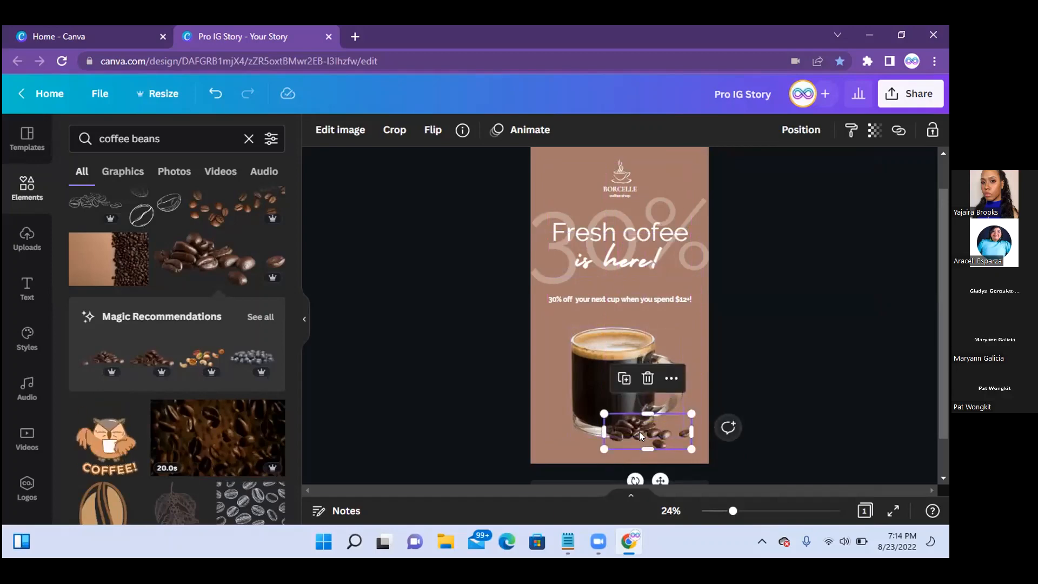
# Copy and paste the coffee beans image, and place the duplicate on the other side of the mug's base.
pyautogui.click(671, 380)
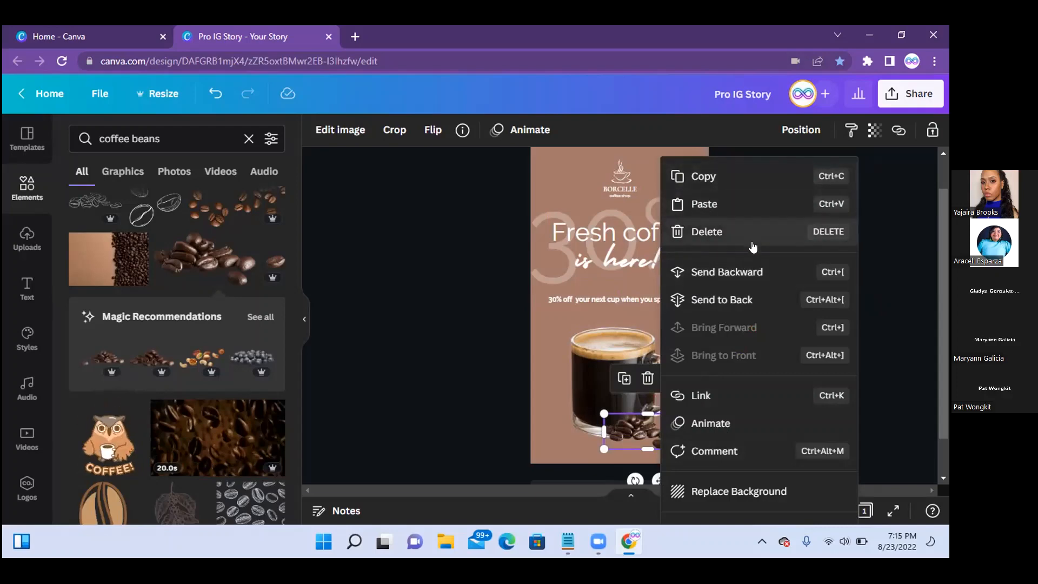
pyautogui.click(718, 178)
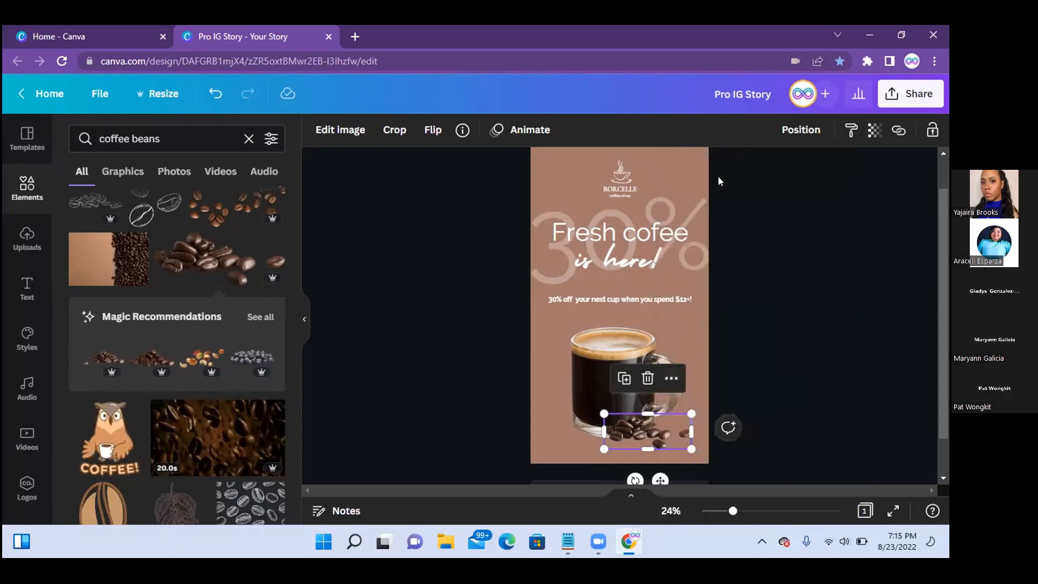
pyautogui.click(672, 378)
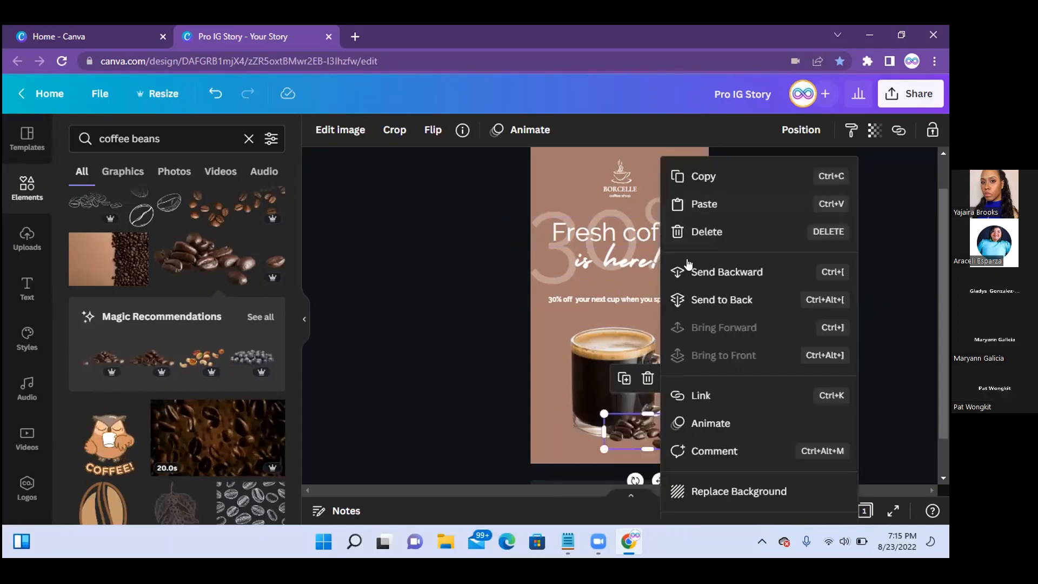
pyautogui.click(695, 210)
pyautogui.moveTo(641, 443); pyautogui.dragTo(587, 423)
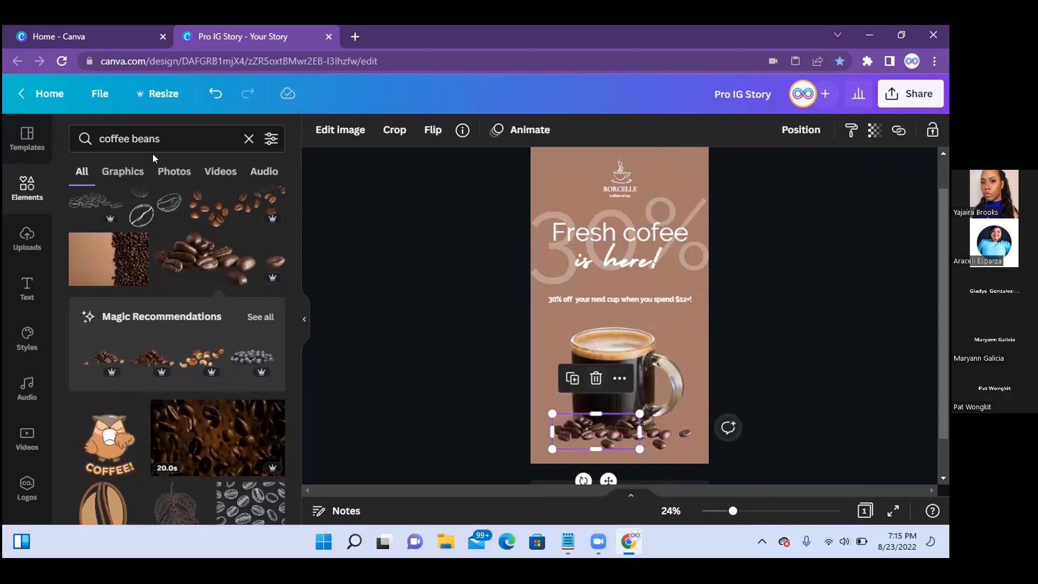
# Search the Elements library for "smoke" and look through the results for a steam image that suits the mug.
pyautogui.click(27, 189)
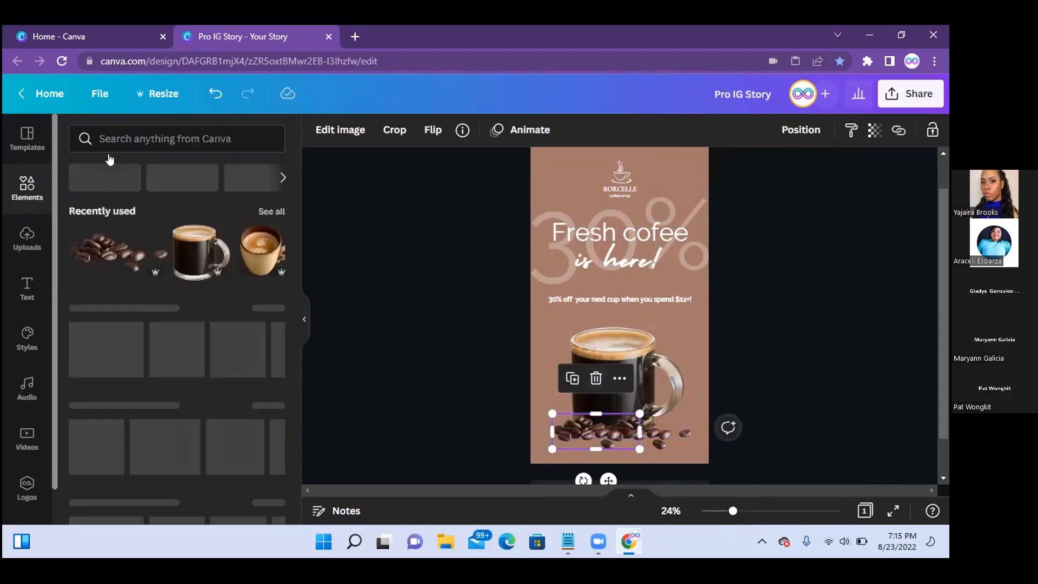
pyautogui.click(176, 138)
pyautogui.write('smoke')
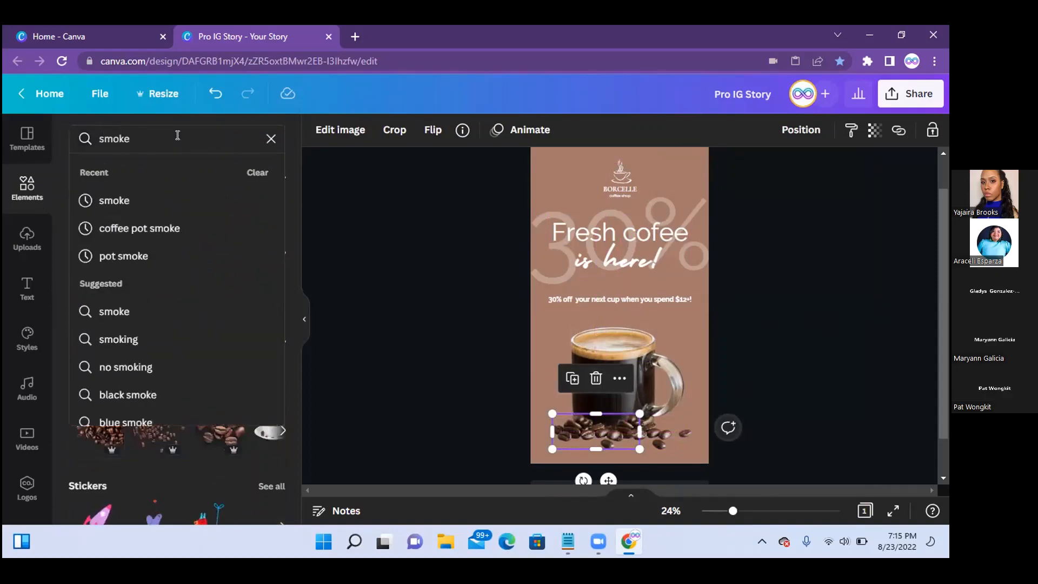
pyautogui.press('Return')
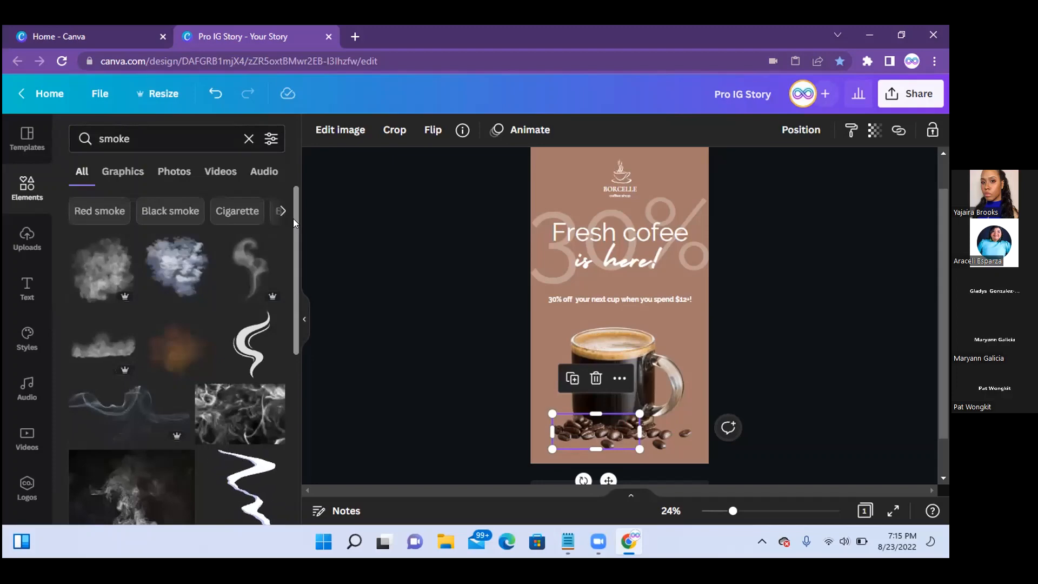
pyautogui.moveTo(293, 219); pyautogui.dragTo(295, 486)
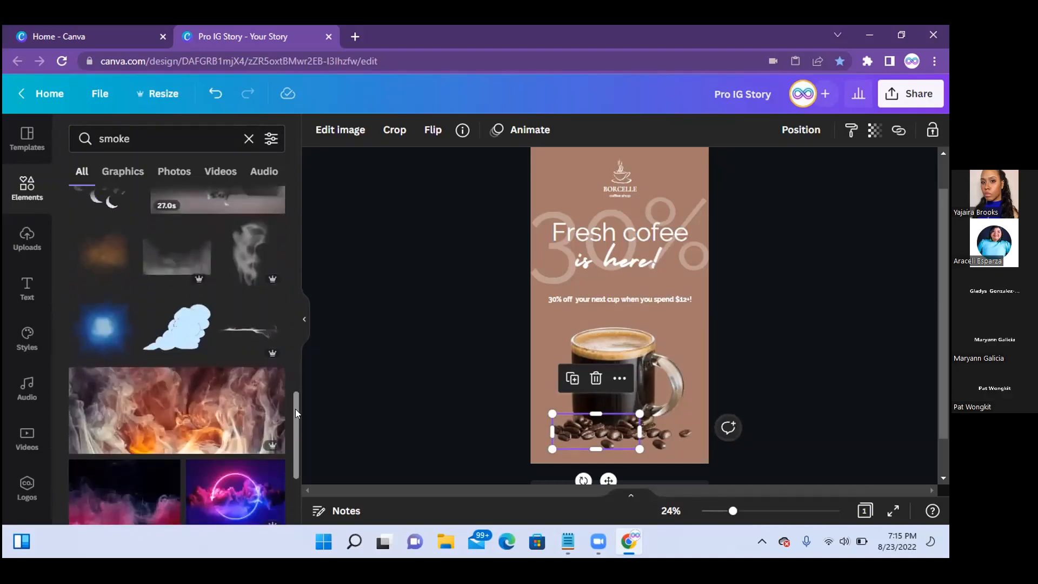
pyautogui.moveTo(295, 408); pyautogui.dragTo(295, 485)
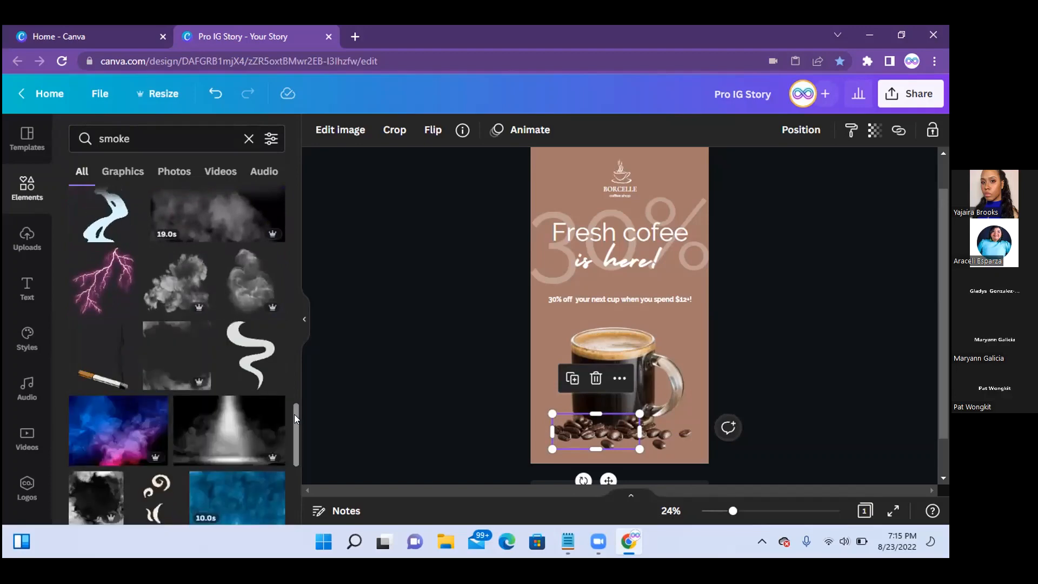
pyautogui.moveTo(294, 414); pyautogui.dragTo(295, 459)
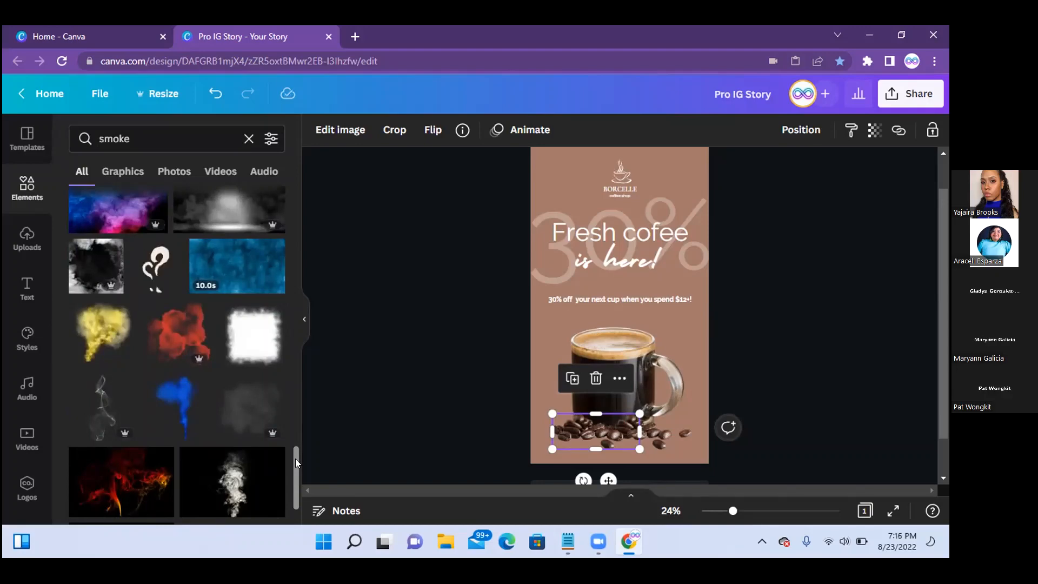
pyautogui.moveTo(296, 459); pyautogui.dragTo(295, 462)
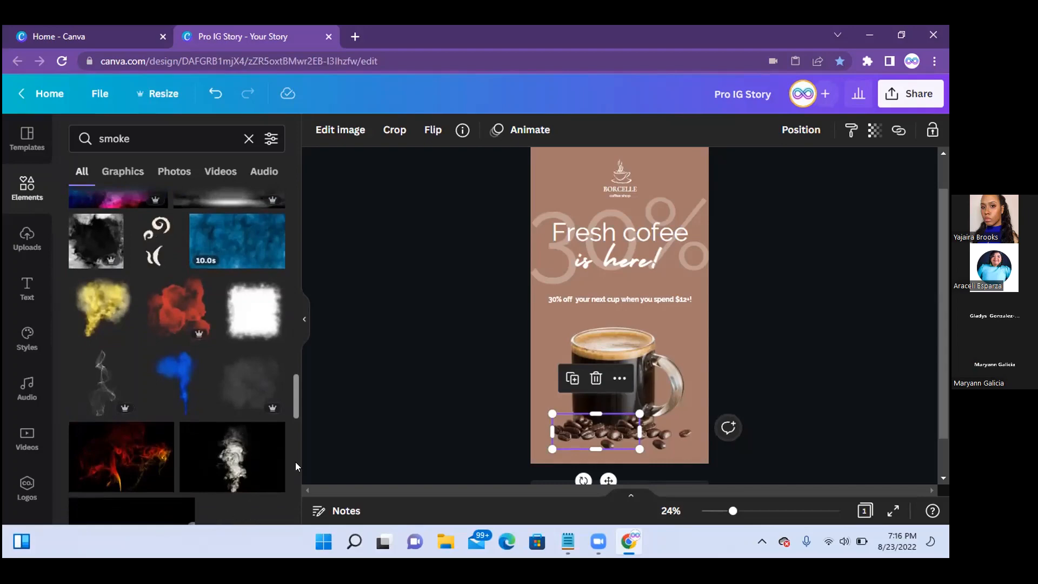
pyautogui.moveTo(294, 380); pyautogui.dragTo(303, 482)
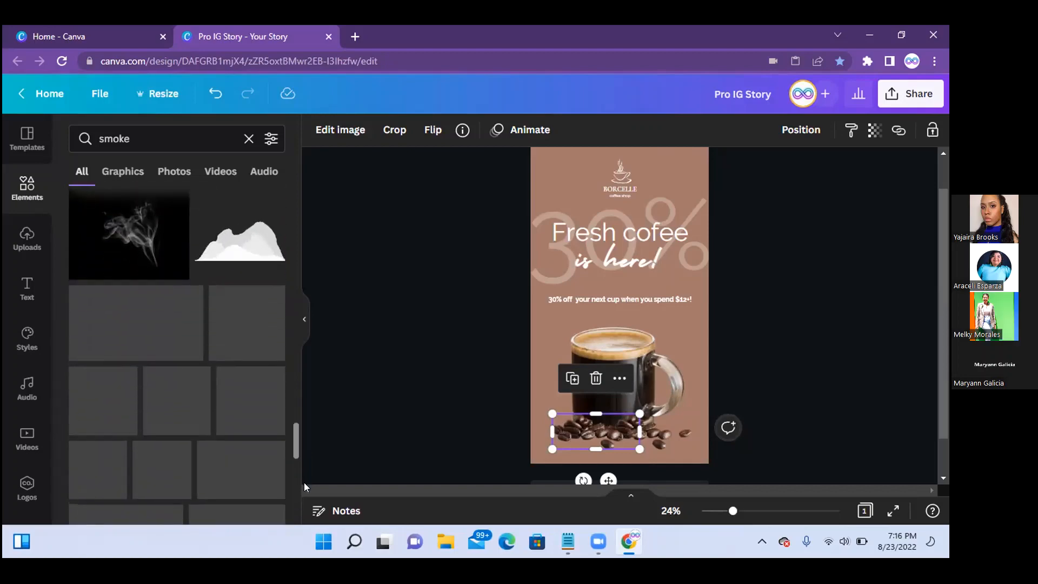
pyautogui.moveTo(293, 431); pyautogui.dragTo(283, 261)
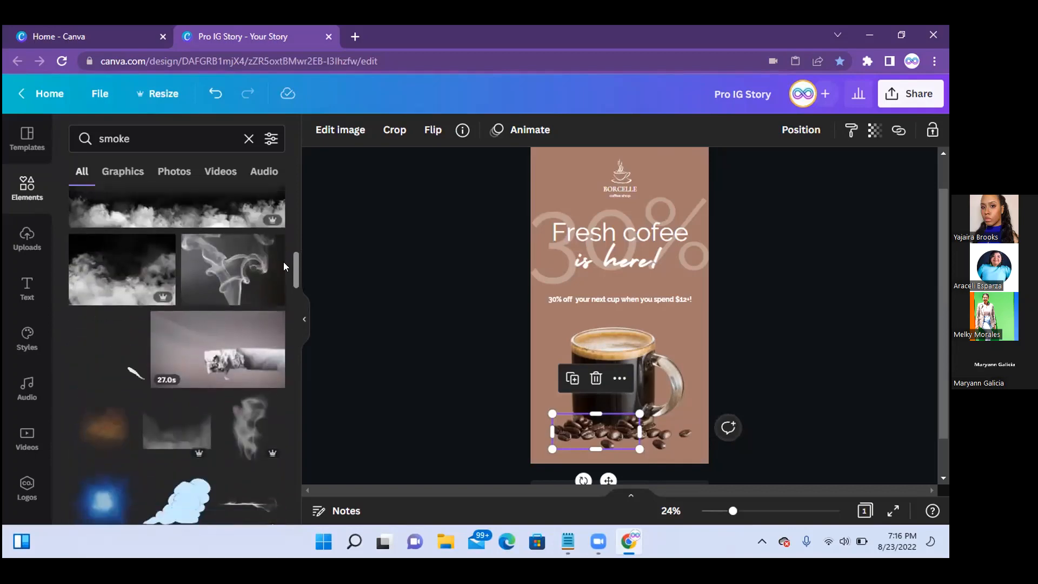
# Add the rising white smoke image, scale it down, crop its lower part and place it rising from the mug's rim.
pyautogui.click(241, 413)
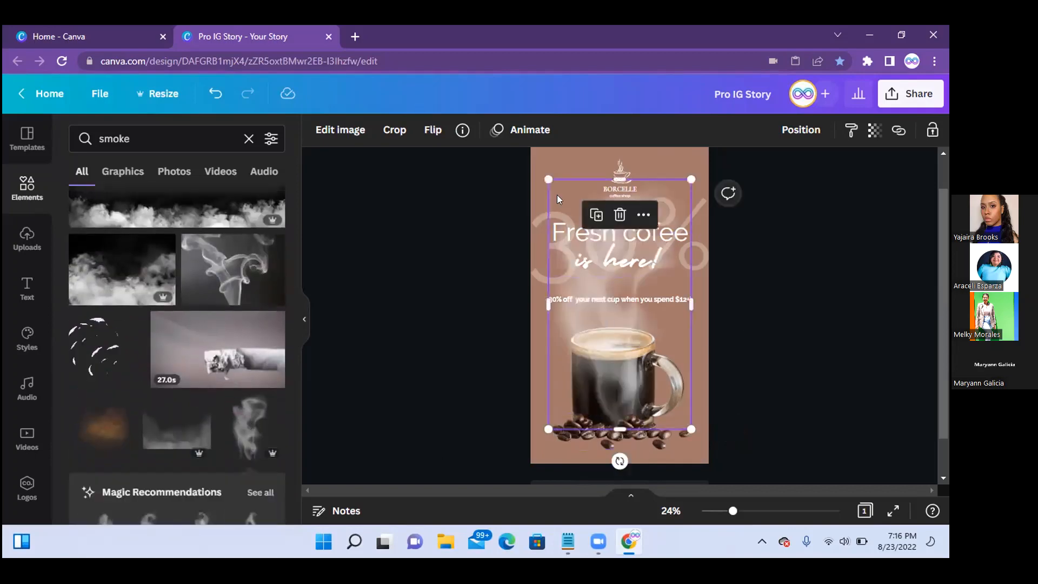
pyautogui.moveTo(548, 178); pyautogui.dragTo(573, 223)
pyautogui.moveTo(639, 342); pyautogui.dragTo(620, 339)
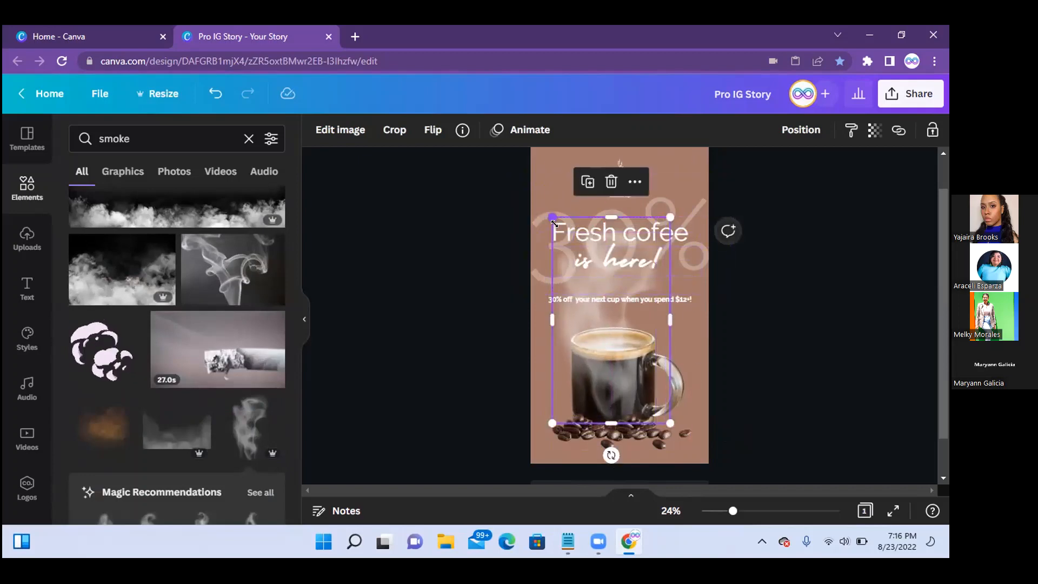
pyautogui.moveTo(554, 223)
pyautogui.mouseDown()
pyautogui.moveTo(578, 251)
pyautogui.moveTo(545, 208)
pyautogui.moveTo(567, 245)
pyautogui.moveTo(556, 230)
pyautogui.mouseUp()
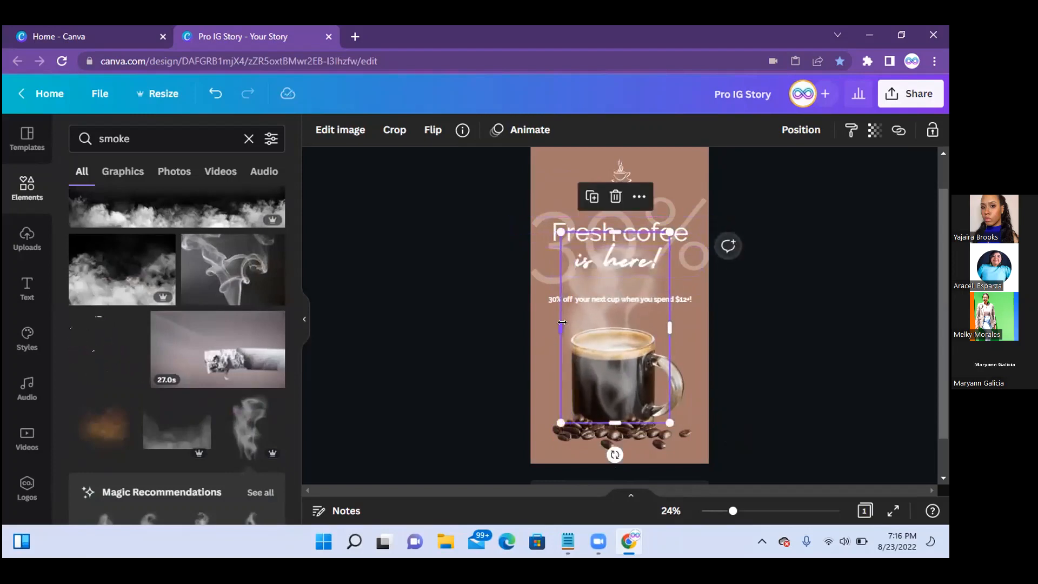
pyautogui.moveTo(541, 331); pyautogui.dragTo(561, 342)
pyautogui.moveTo(557, 230); pyautogui.dragTo(574, 254)
pyautogui.moveTo(623, 365); pyautogui.dragTo(617, 328)
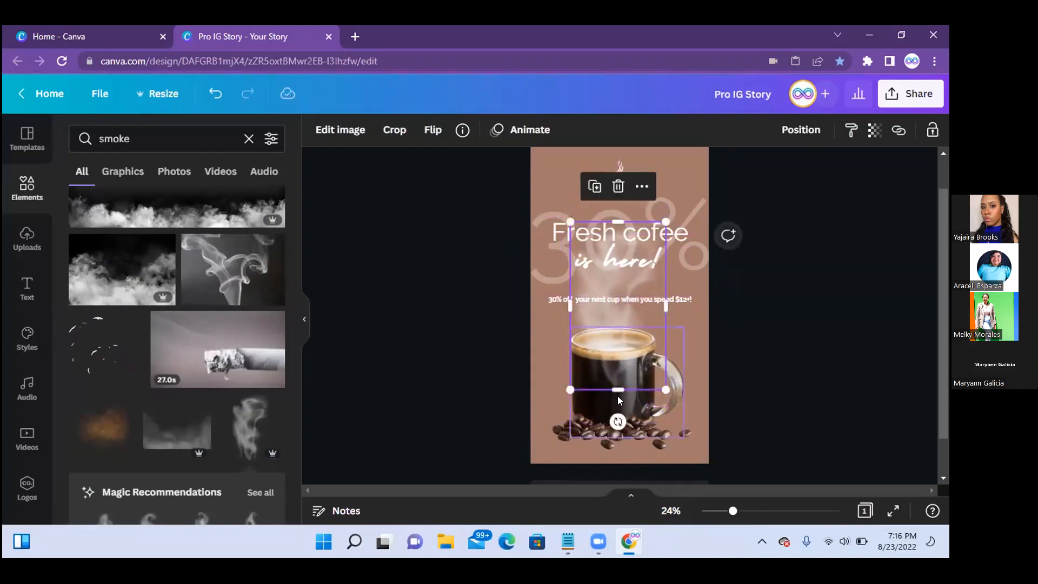
pyautogui.moveTo(613, 386); pyautogui.dragTo(614, 311)
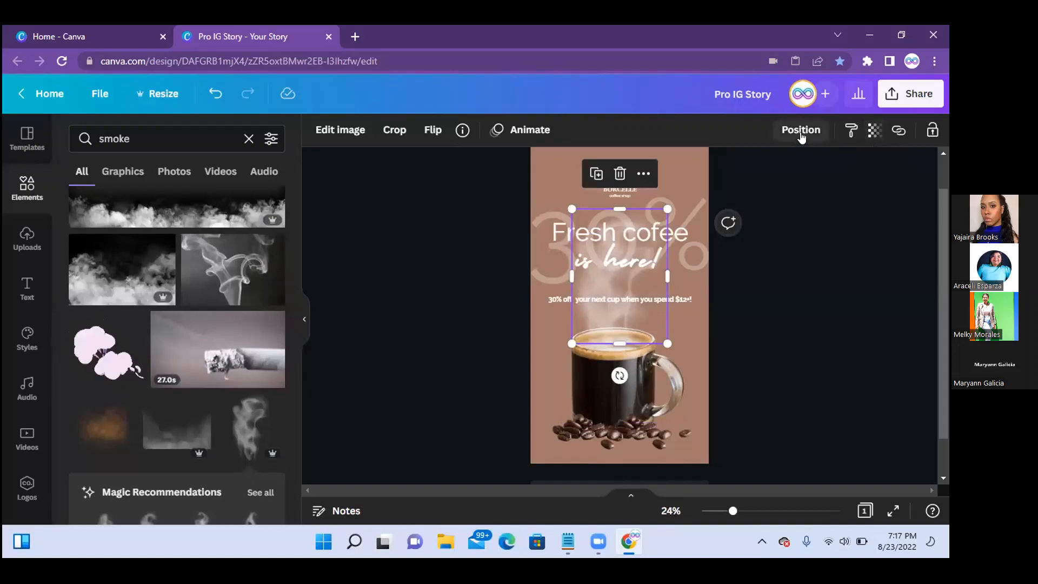
# Set the smoke image's transparency to 54 and deselect it.
pyautogui.click(868, 133)
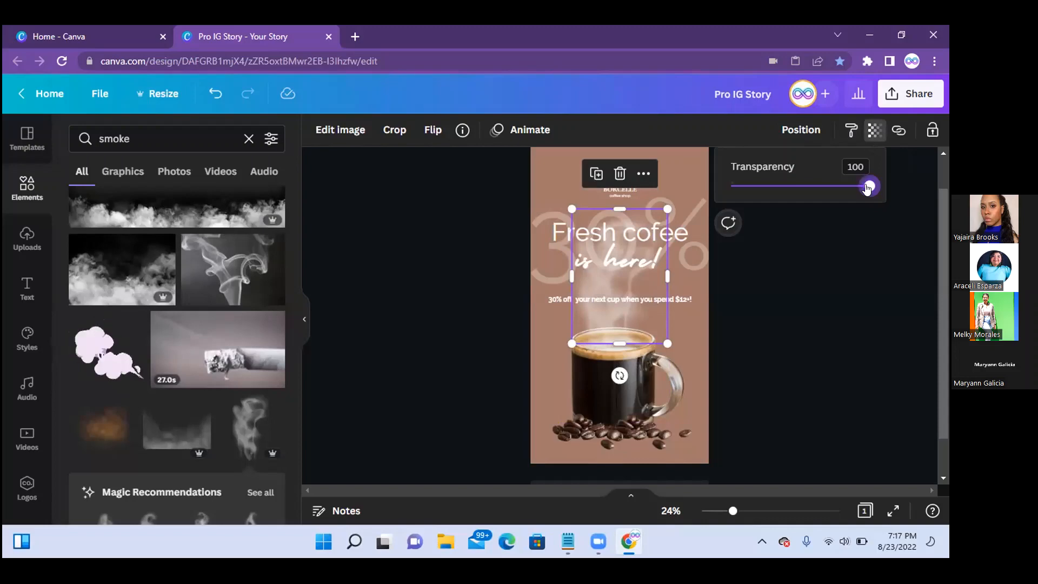
pyautogui.moveTo(867, 188); pyautogui.dragTo(805, 197)
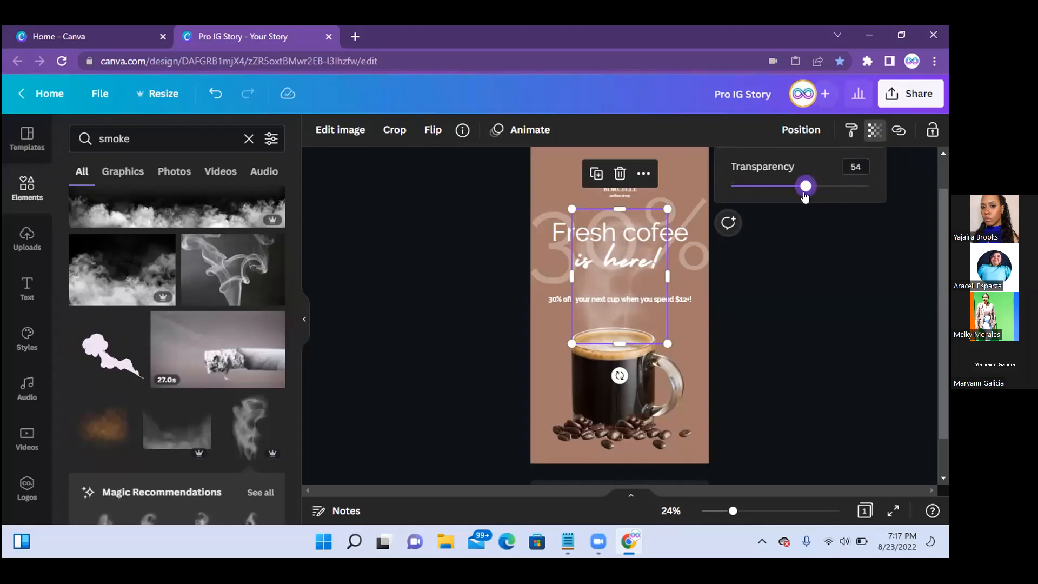
pyautogui.click(827, 301)
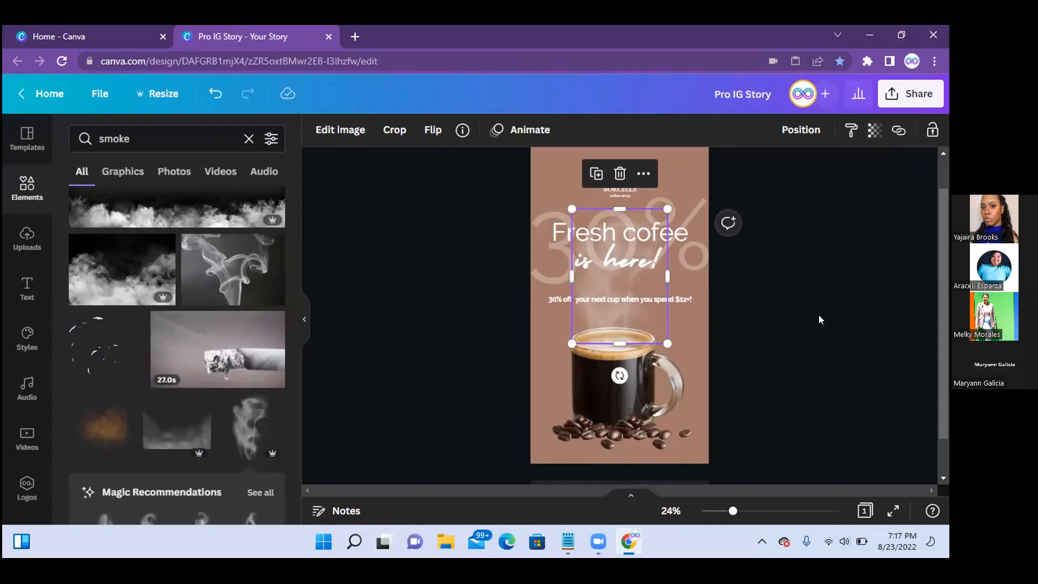
pyautogui.moveTo(691, 353); pyautogui.dragTo(671, 269)
pyautogui.click(670, 461)
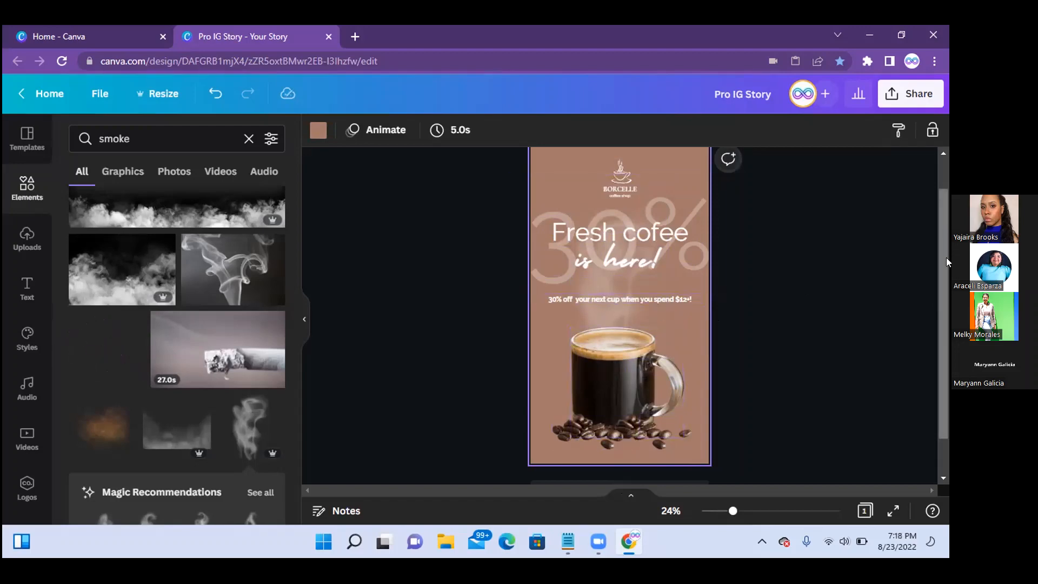
pyautogui.moveTo(946, 257)
pyautogui.mouseDown()
pyautogui.moveTo(946, 236)
pyautogui.moveTo(946, 256)
pyautogui.mouseUp()
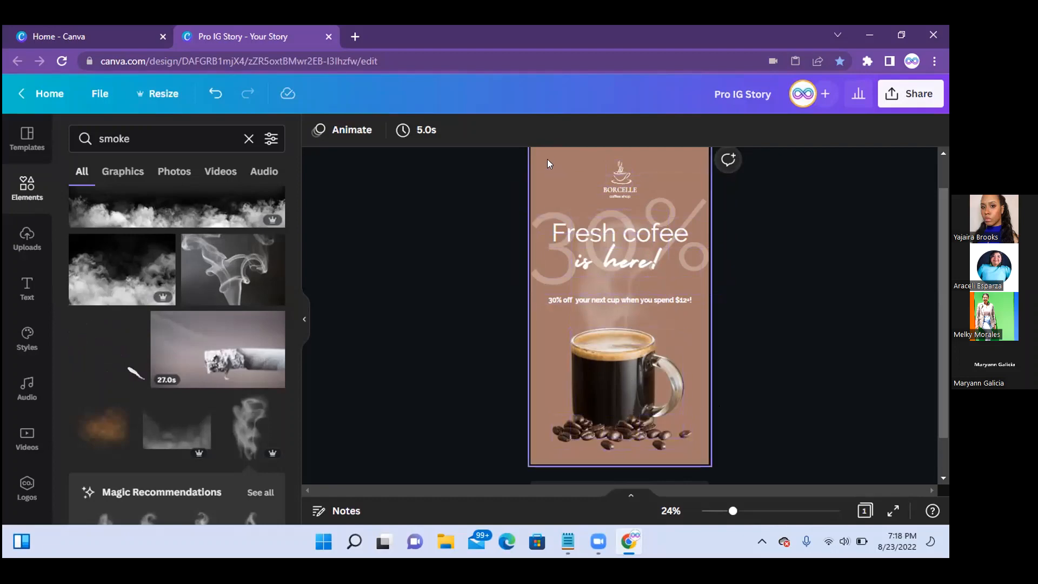
# Select all elements on the story page and apply the Pan element animation.
pyautogui.moveTo(569, 197); pyautogui.dragTo(678, 448)
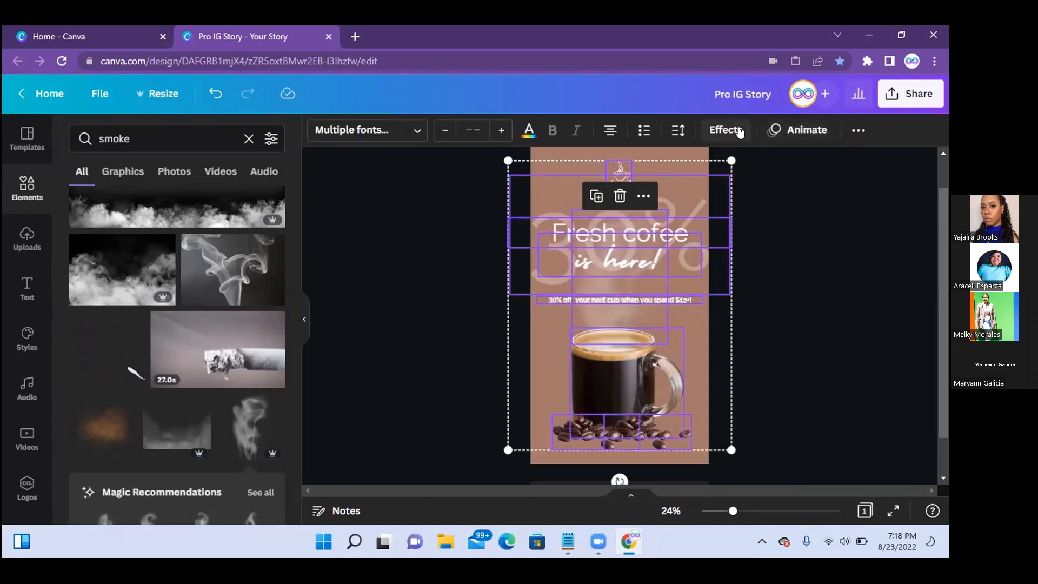
pyautogui.click(789, 132)
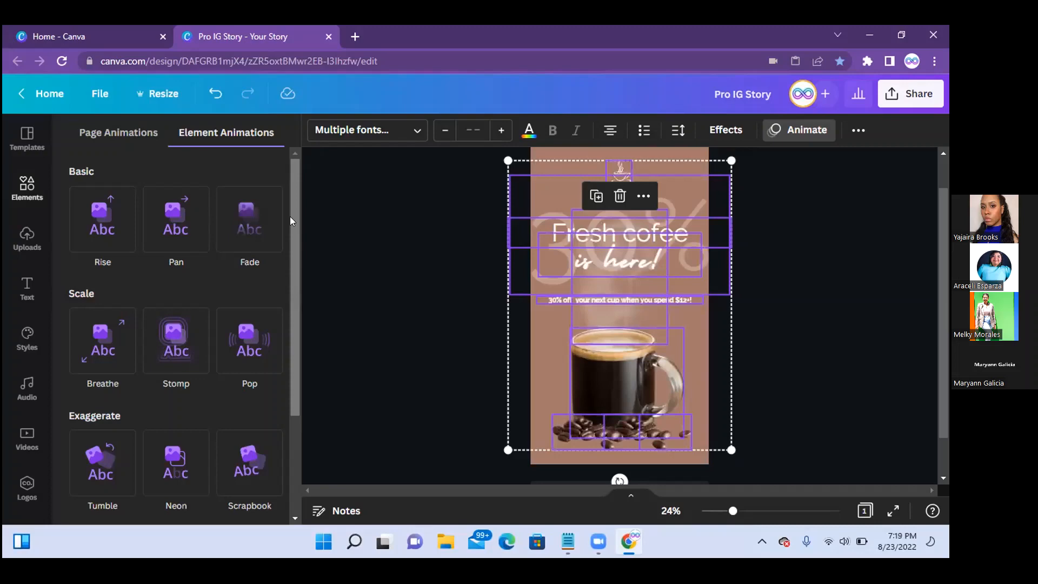
pyautogui.moveTo(290, 216); pyautogui.dragTo(293, 287)
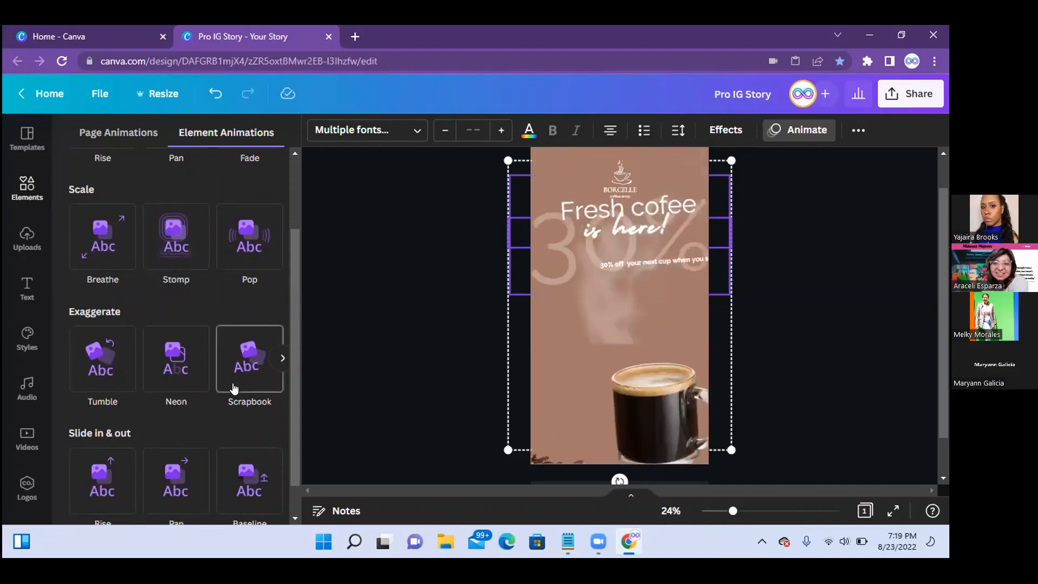
pyautogui.moveTo(294, 347); pyautogui.dragTo(291, 275)
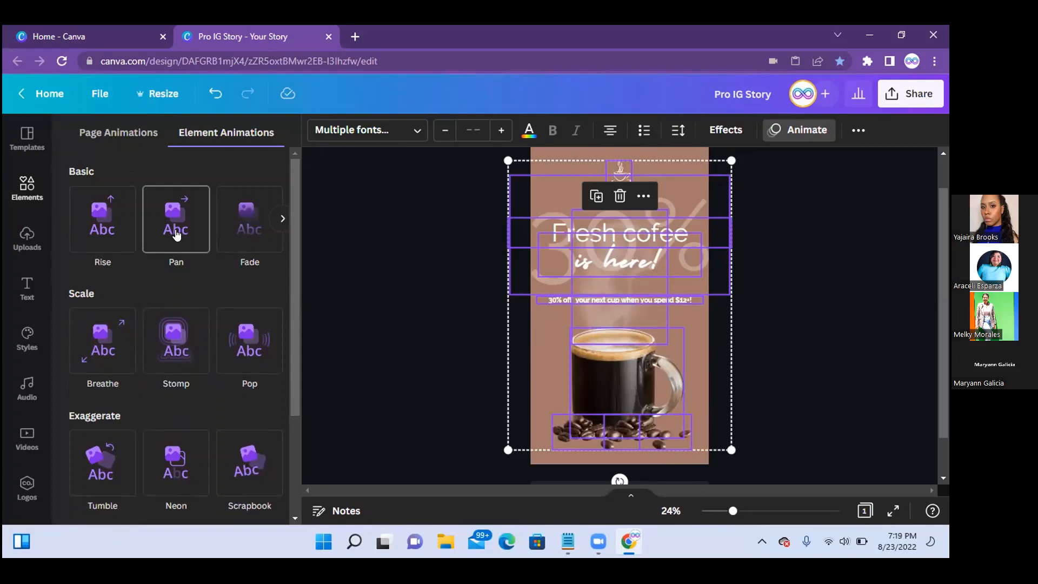
pyautogui.click(176, 233)
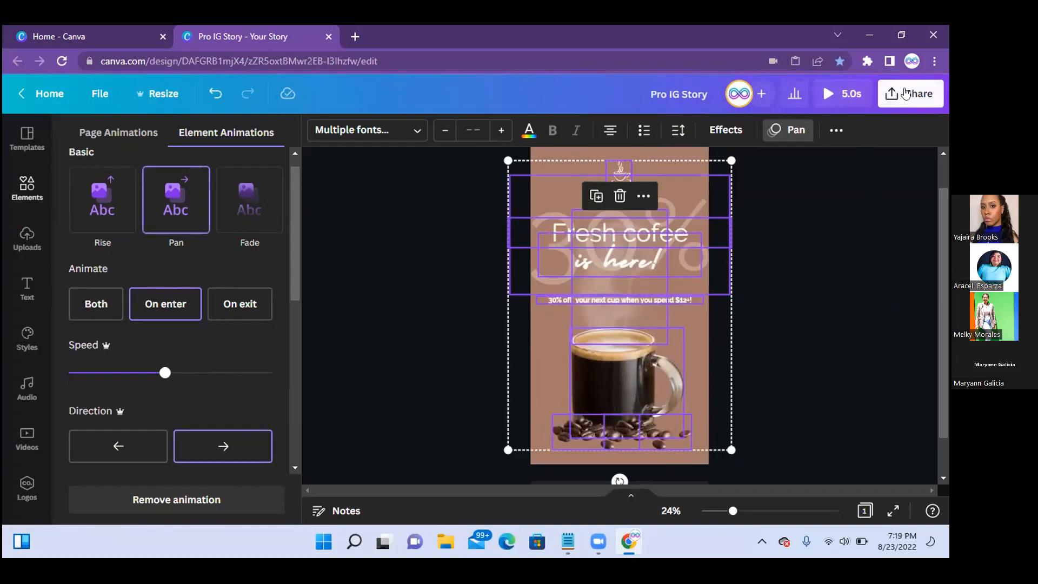
# Play the preview of the animated story and return to the editor.
pyautogui.click(831, 93)
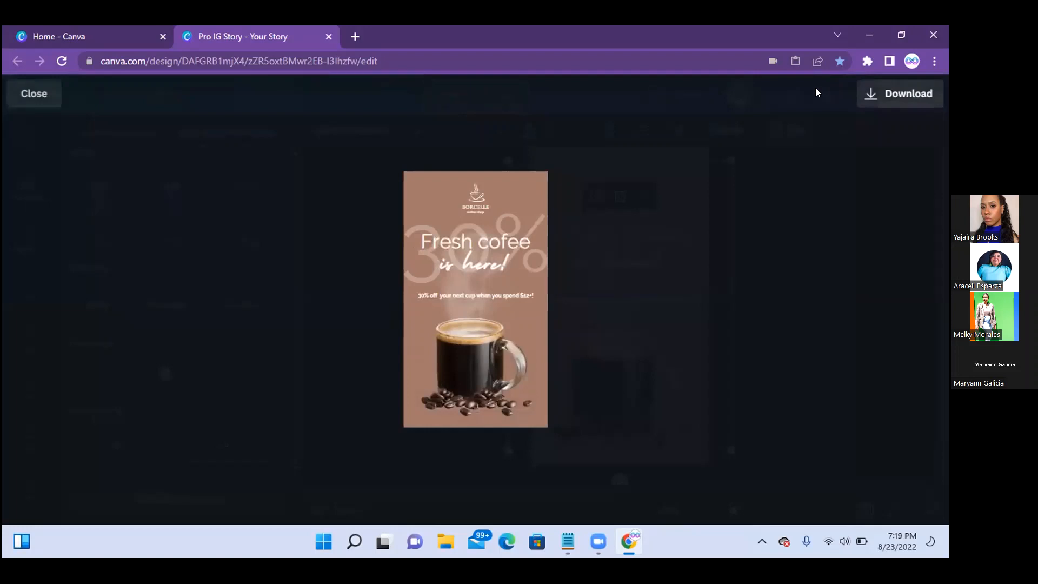
pyautogui.click(33, 95)
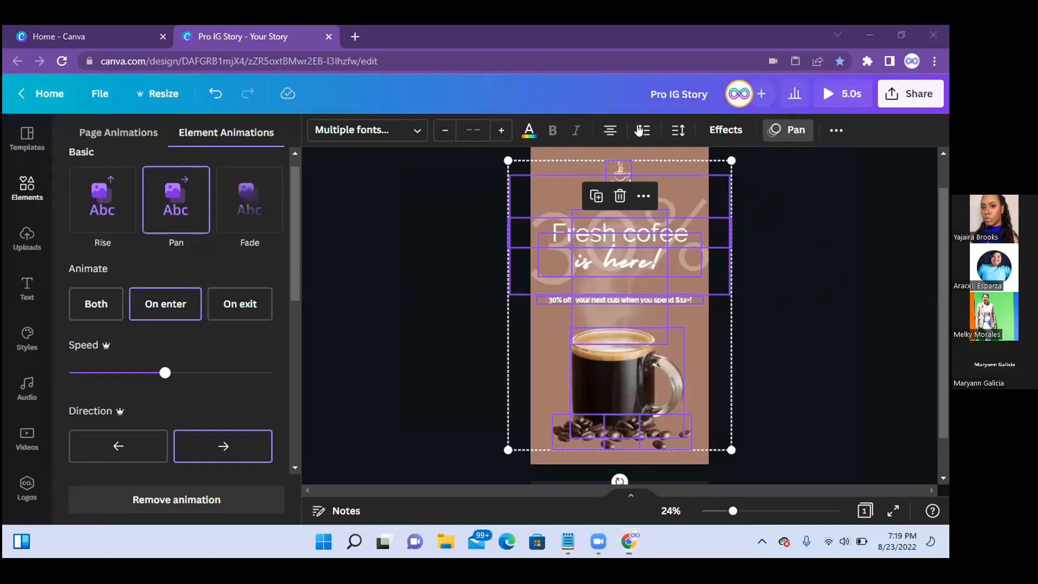
pyautogui.click(827, 284)
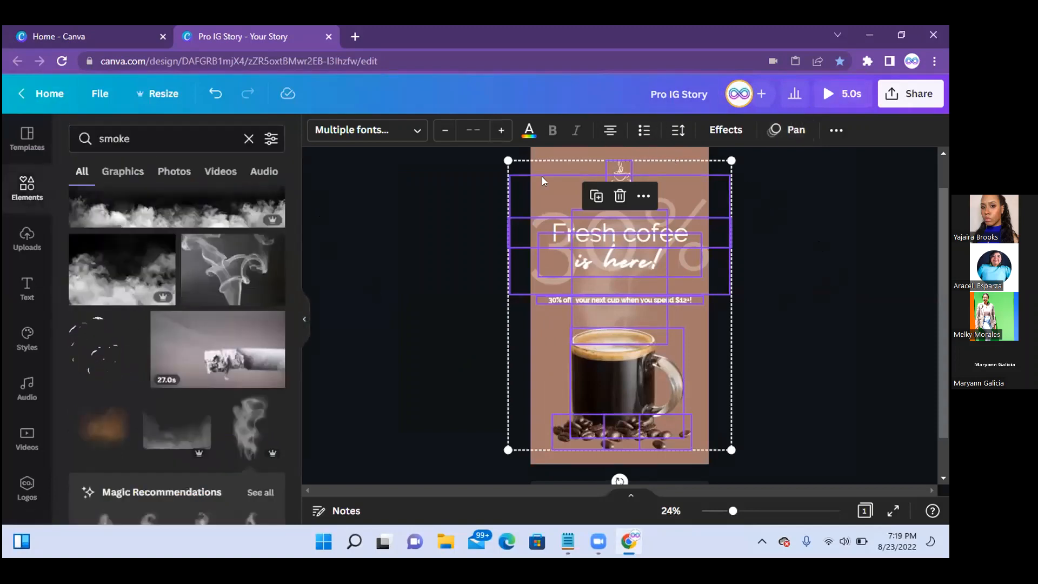
# Try the leftward direction for the Pan animation and set it back to rightward.
pyautogui.click(788, 134)
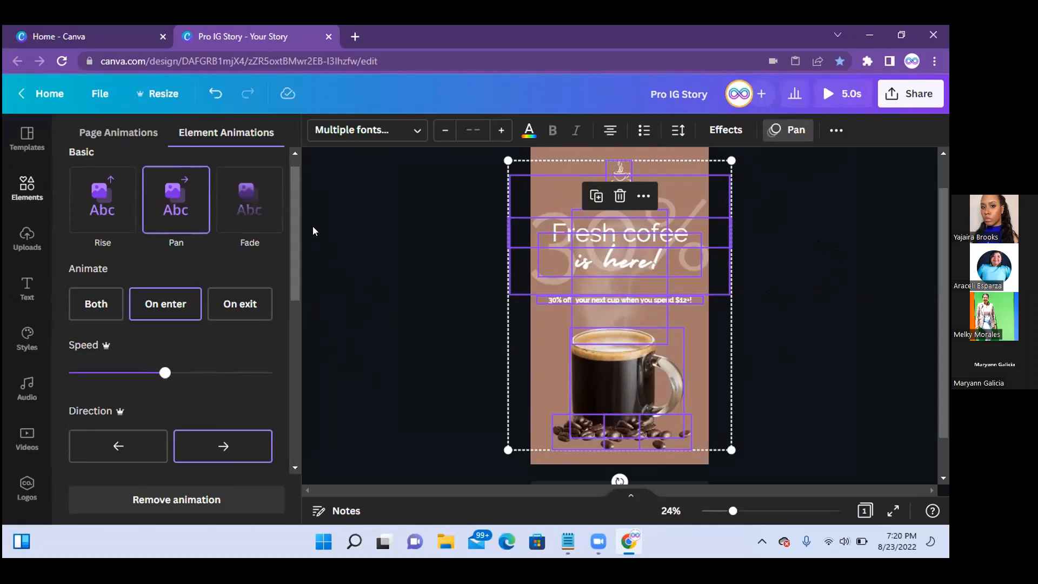
pyautogui.moveTo(294, 225); pyautogui.dragTo(285, 262)
pyautogui.click(130, 356)
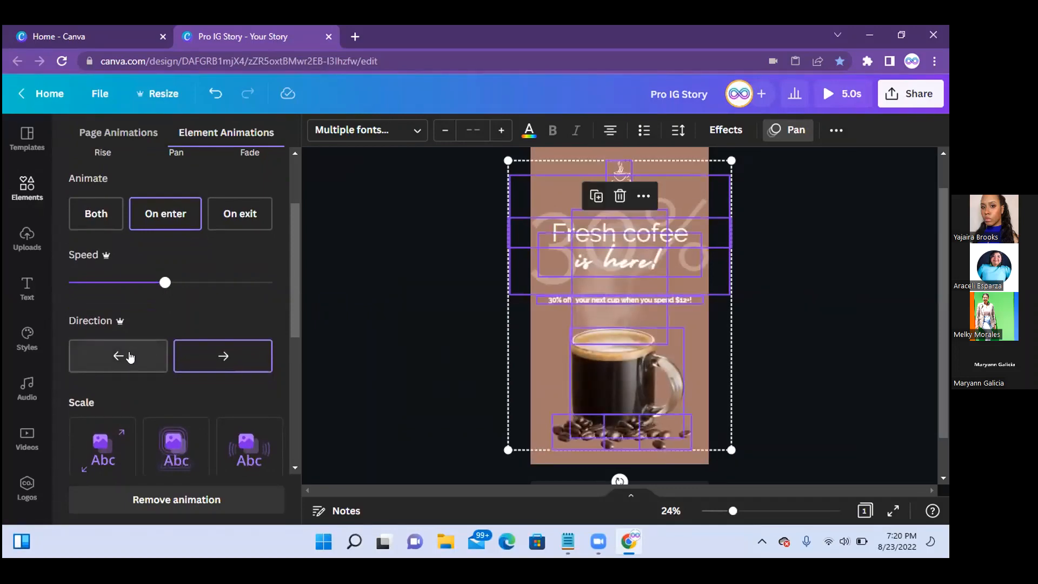
pyautogui.click(132, 356)
pyautogui.click(223, 357)
pyautogui.click(224, 357)
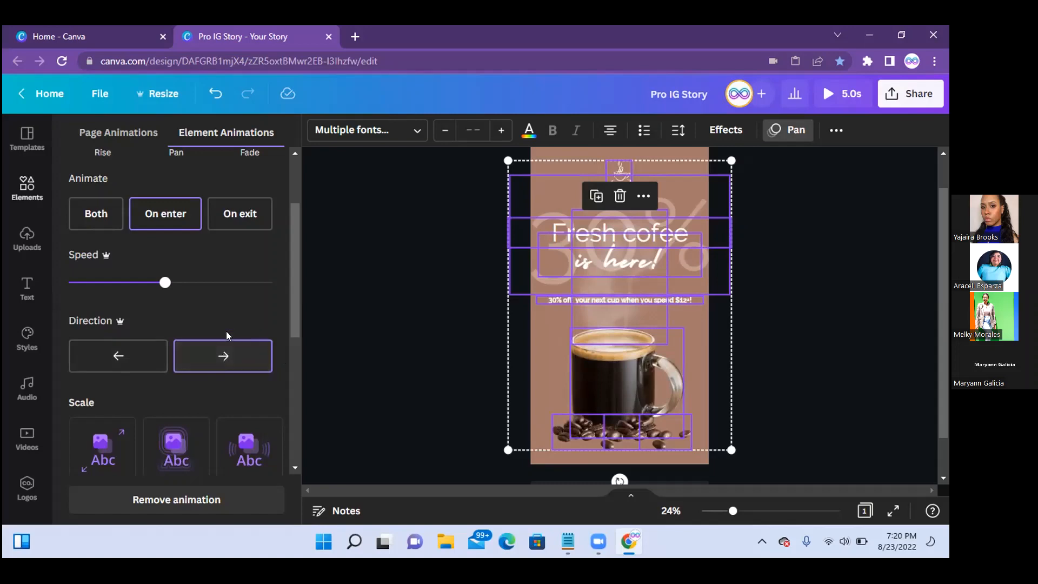
pyautogui.click(232, 359)
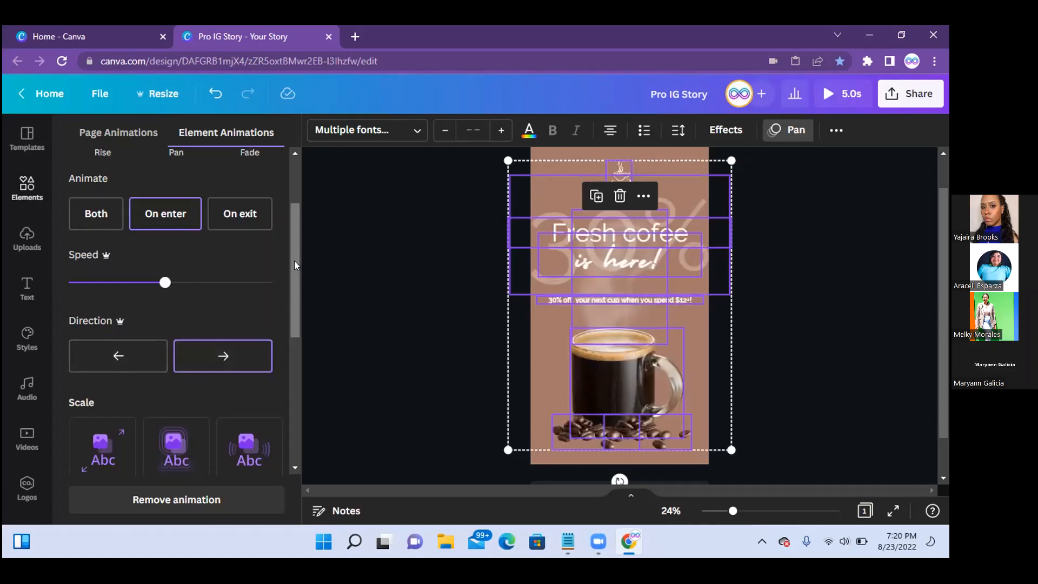
pyautogui.moveTo(294, 260); pyautogui.dragTo(301, 209)
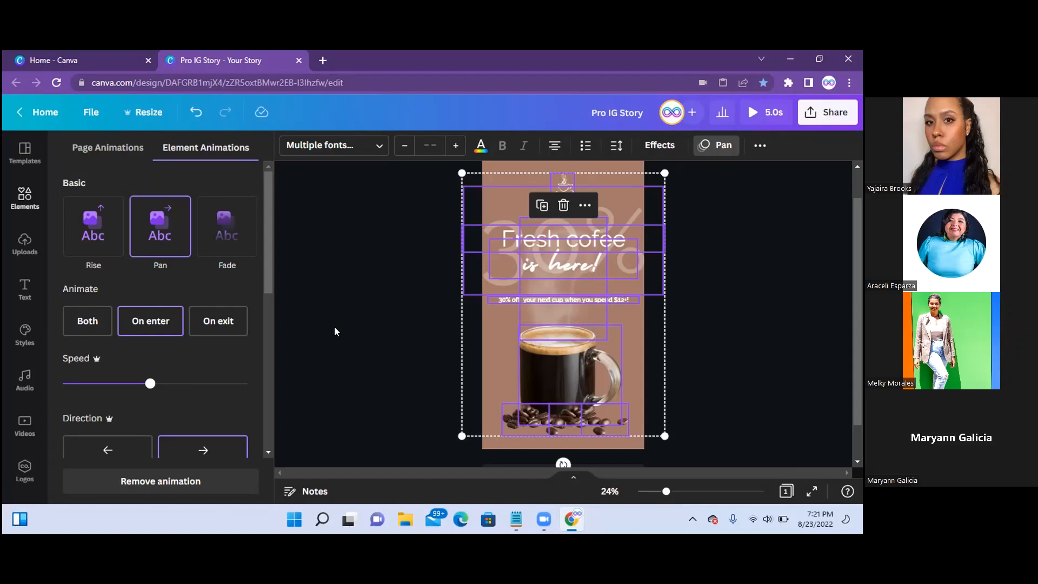
# Add the Hurry Back to Me track from the recently used audio to the story.
pyautogui.click(24, 381)
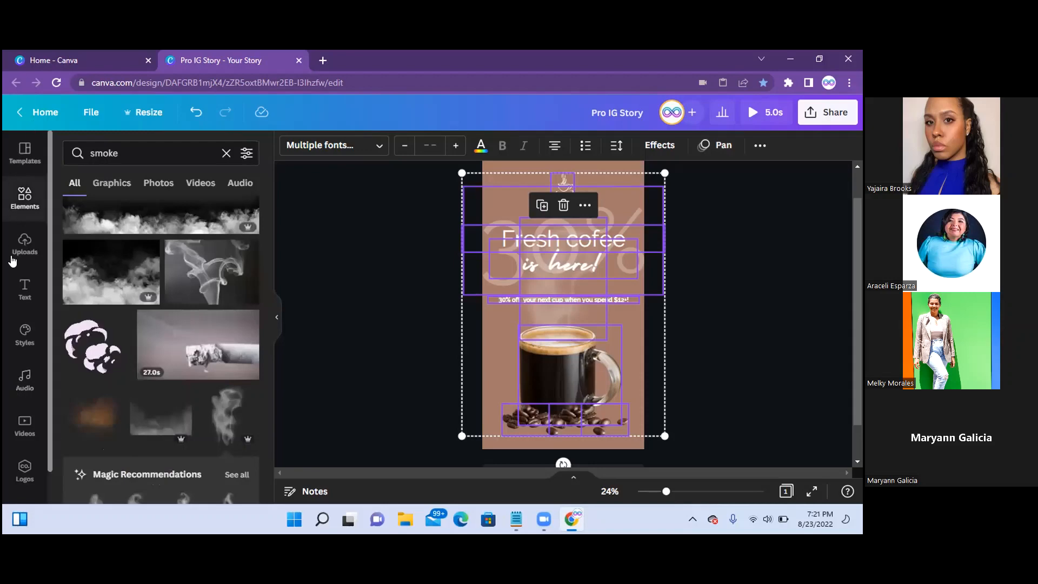
pyautogui.click(24, 381)
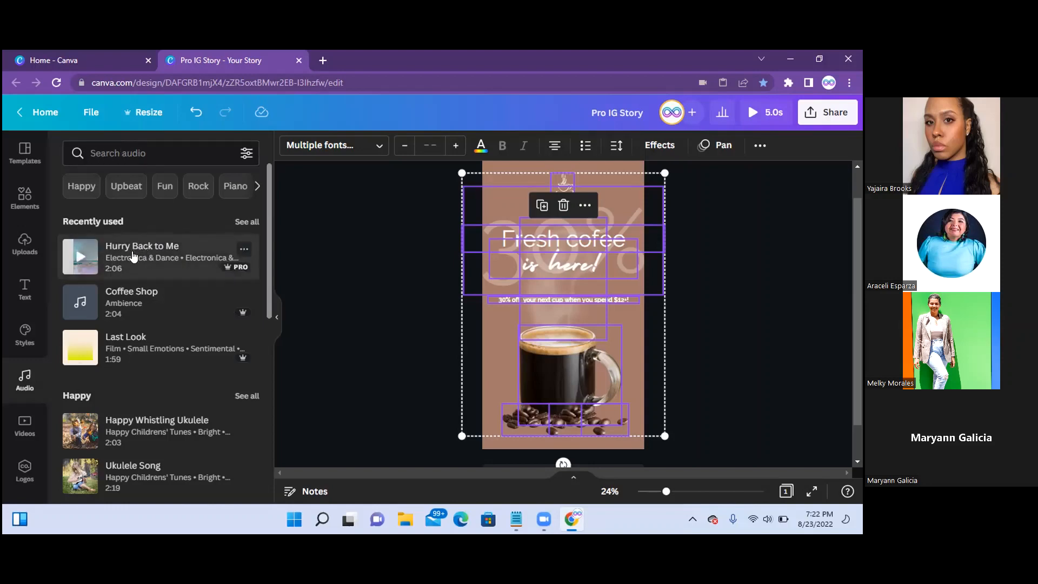
pyautogui.press('XF86AudioLowerVolume')
pyautogui.press('XF86AudioLowerVolume')
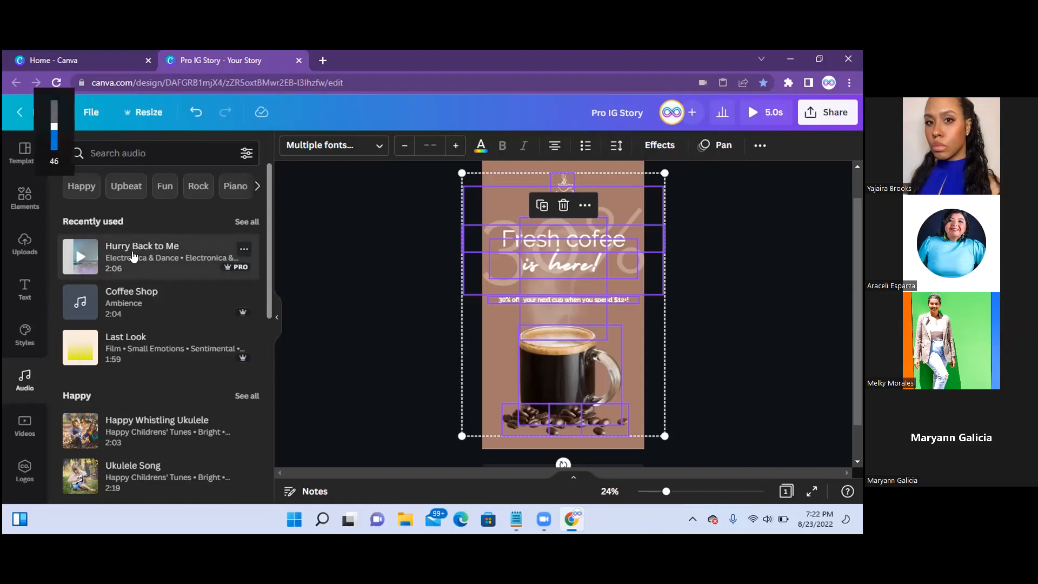
pyautogui.click(132, 253)
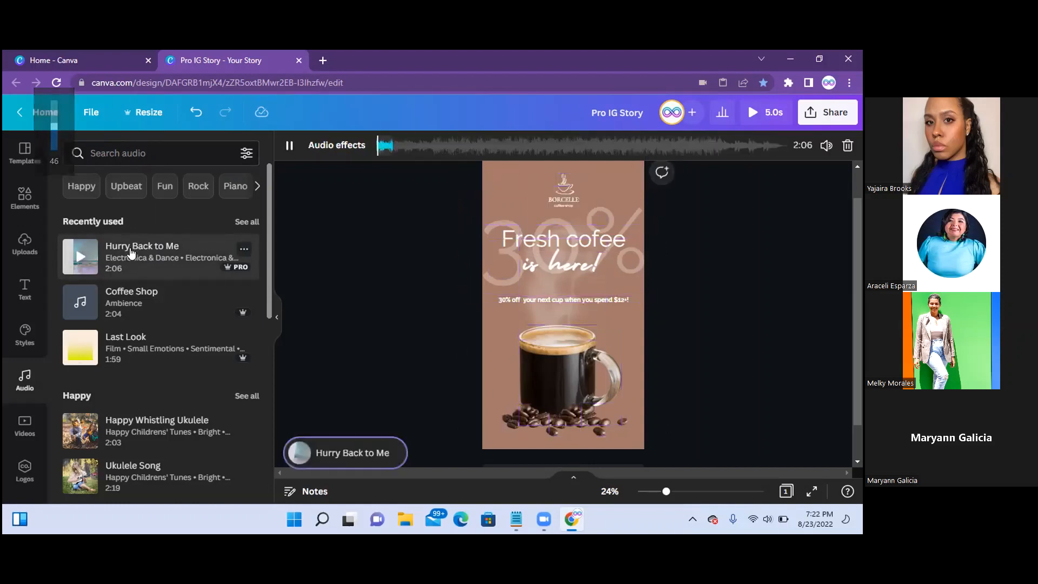
# Adjust the system volume down to 6 while the added track plays, and pause the playback.
pyautogui.press('XF86AudioLowerVolume')
pyautogui.press('XF86AudioLowerVolume')
pyautogui.press('XF86AudioLowerVolume')
pyautogui.press('XF86AudioLowerVolume')
pyautogui.press('XF86AudioLowerVolume')
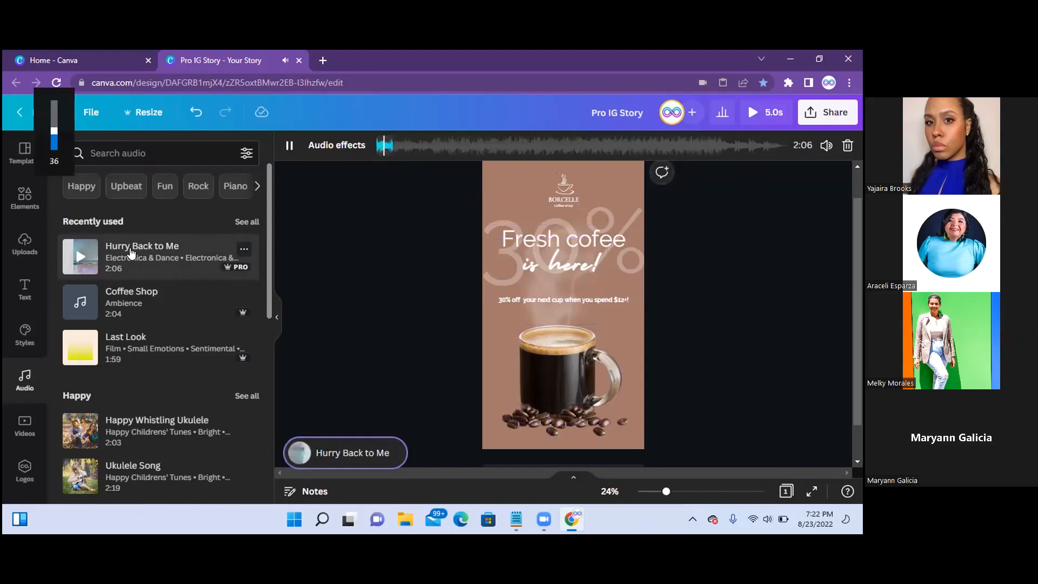
pyautogui.press('XF86AudioLowerVolume')
pyautogui.press('XF86AudioLowerVolume')
pyautogui.press('XF86AudioLowerVolume')
pyautogui.press('XF86AudioLowerVolume')
pyautogui.press('XF86AudioLowerVolume')
pyautogui.press('XF86AudioLowerVolume')
pyautogui.press('XF86AudioLowerVolume')
pyautogui.press('XF86AudioLowerVolume')
pyautogui.press('XF86AudioLowerVolume')
pyautogui.press('XF86AudioLowerVolume')
pyautogui.press('XF86AudioLowerVolume')
pyautogui.press('XF86AudioLowerVolume')
pyautogui.press('XF86AudioLowerVolume')
pyautogui.press('XF86AudioLowerVolume')
pyautogui.press('XF86AudioLowerVolume')
pyautogui.press('XF86AudioLowerVolume')
pyautogui.press('XF86AudioLowerVolume')
pyautogui.press('XF86AudioLowerVolume')
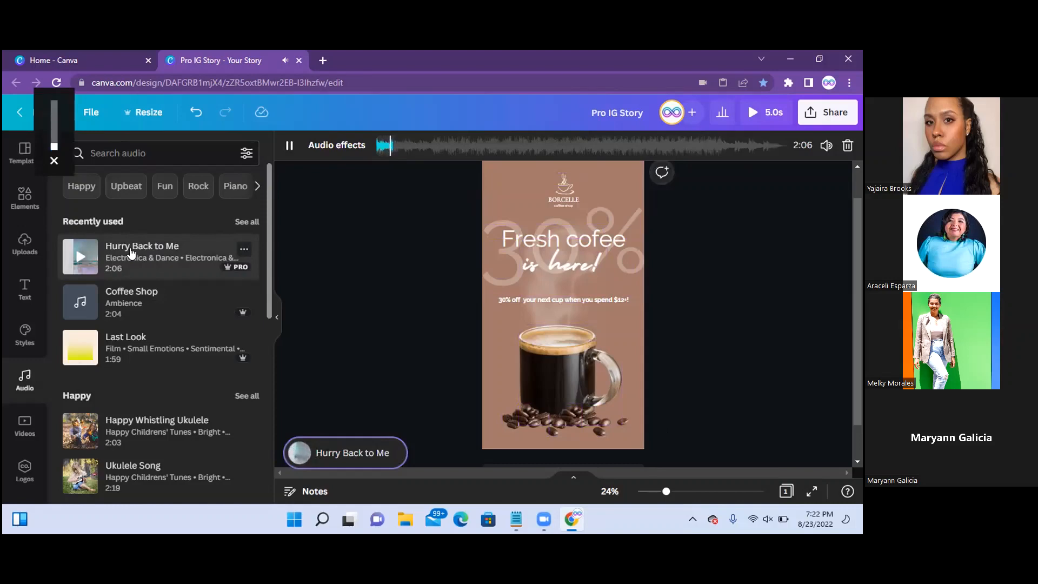
pyautogui.press('XF86AudioRaiseVolume')
pyautogui.press('XF86AudioRaiseVolume')
pyautogui.press('XF86AudioRaiseVolume')
pyautogui.press('XF86AudioRaiseVolume')
pyautogui.press('XF86AudioRaiseVolume')
pyautogui.press('XF86AudioLowerVolume')
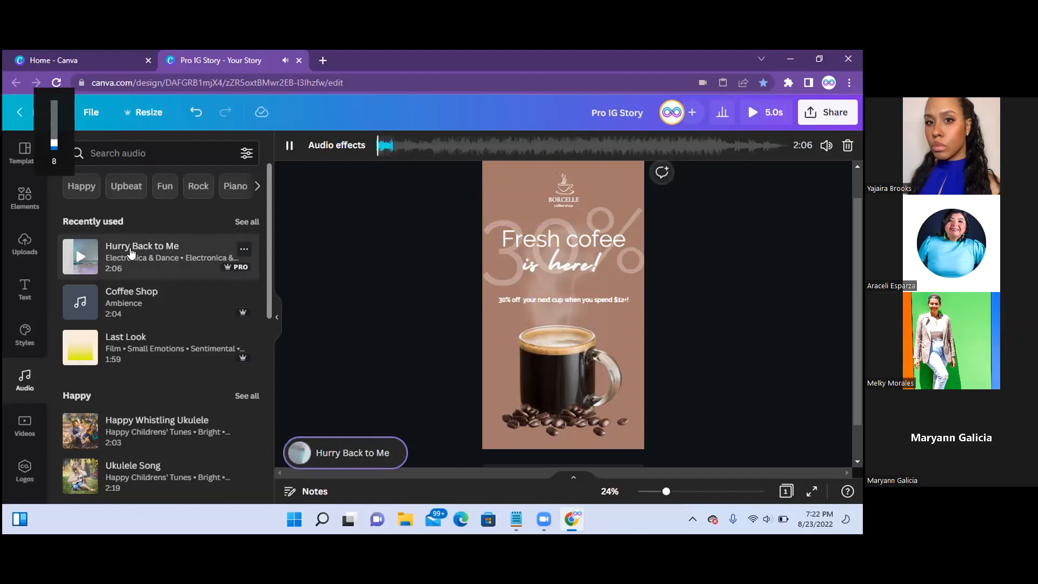
pyautogui.press('XF86AudioLowerVolume')
pyautogui.press('XF86AudioLowerVolume')
pyautogui.press('XF86AudioLowerVolume')
pyautogui.press('XF86AudioLowerVolume')
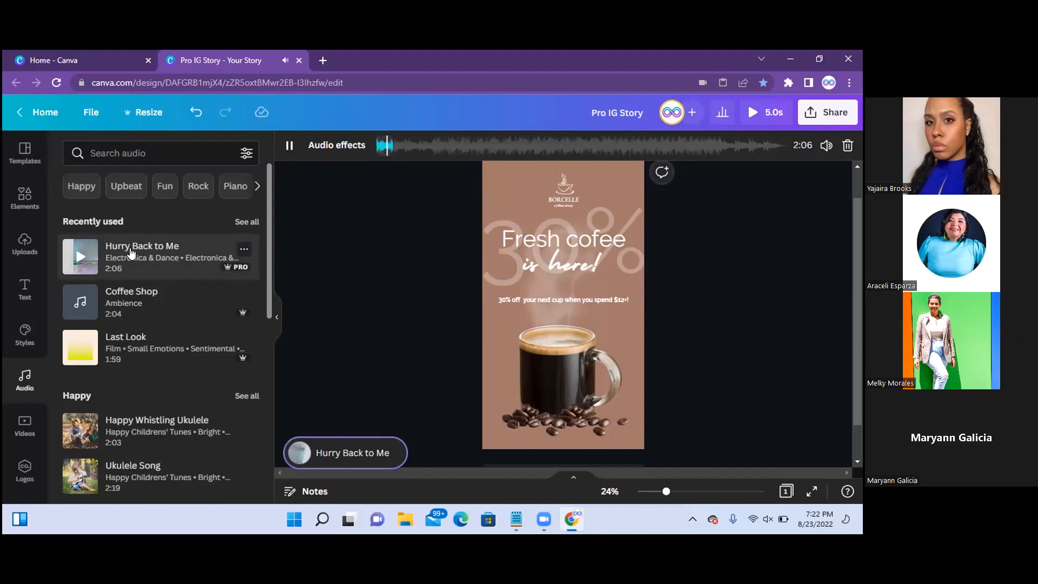
pyautogui.press('XF86AudioRaiseVolume')
pyautogui.press('XF86AudioRaiseVolume')
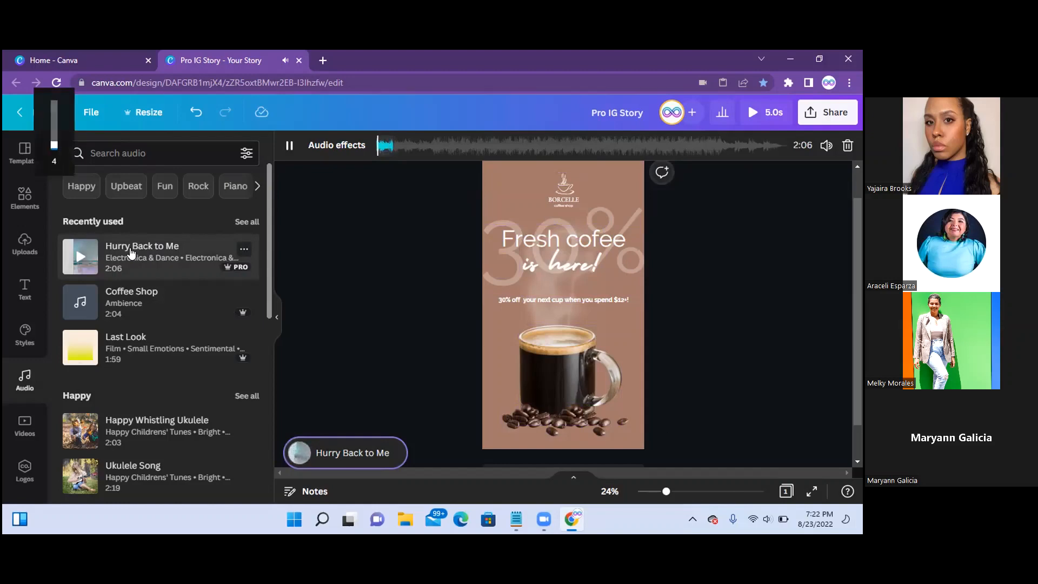
pyautogui.press('XF86AudioRaiseVolume')
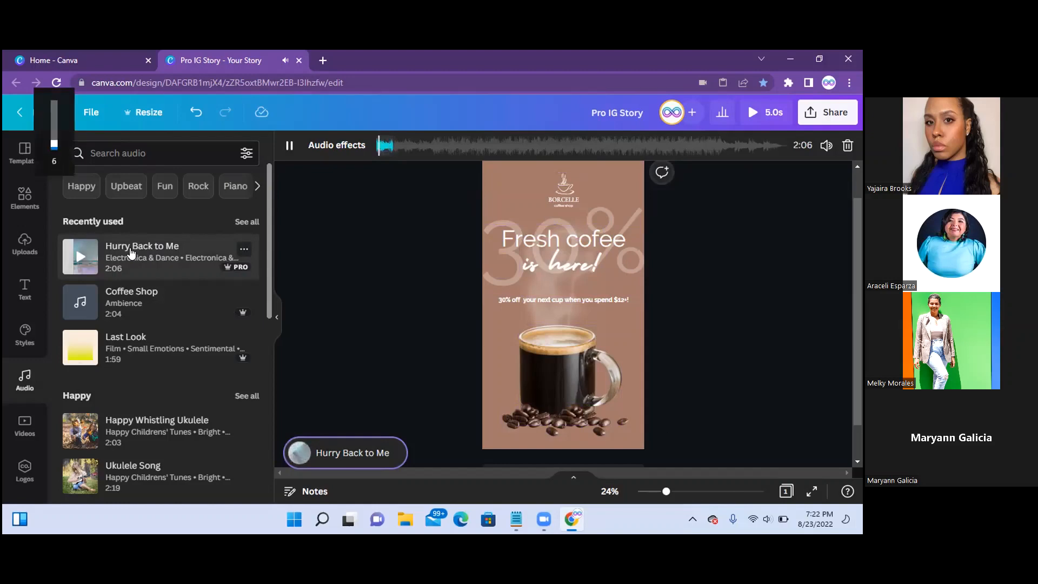
pyautogui.click(288, 146)
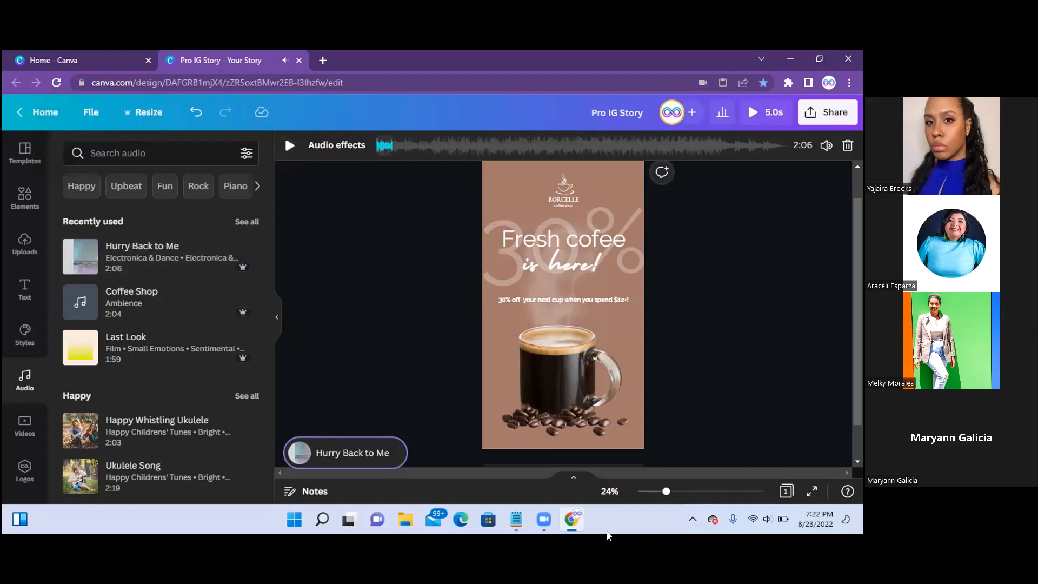
# Show the open Zoom windows from the desktop and raise the system volume again.
pyautogui.click(543, 520)
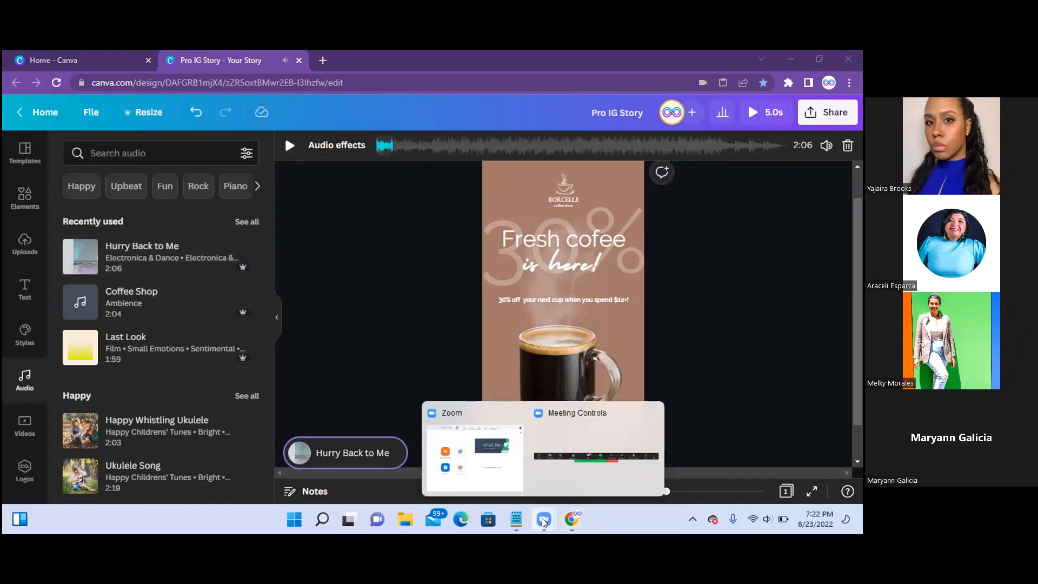
pyautogui.press('XF86AudioRaiseVolume')
pyautogui.press('XF86AudioRaiseVolume')
pyautogui.press('XF86AudioRaiseVolume')
pyautogui.press('XF86AudioRaiseVolume')
pyautogui.press('XF86AudioRaiseVolume')
pyautogui.press('XF86AudioRaiseVolume')
pyautogui.press('XF86AudioRaiseVolume')
pyautogui.press('XF86AudioRaiseVolume')
pyautogui.press('XF86AudioRaiseVolume')
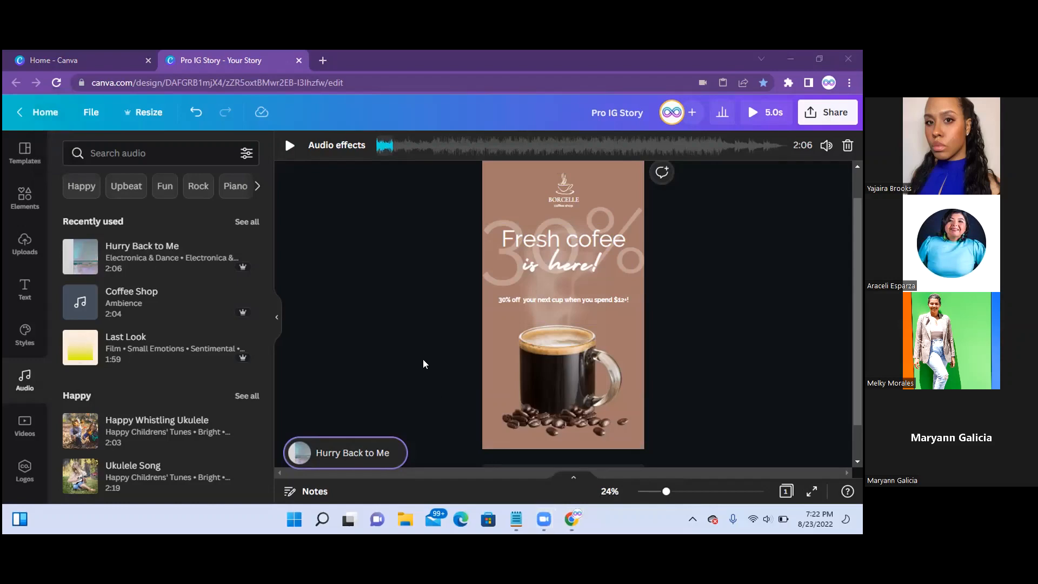
pyautogui.press('XF86AudioRaiseVolume')
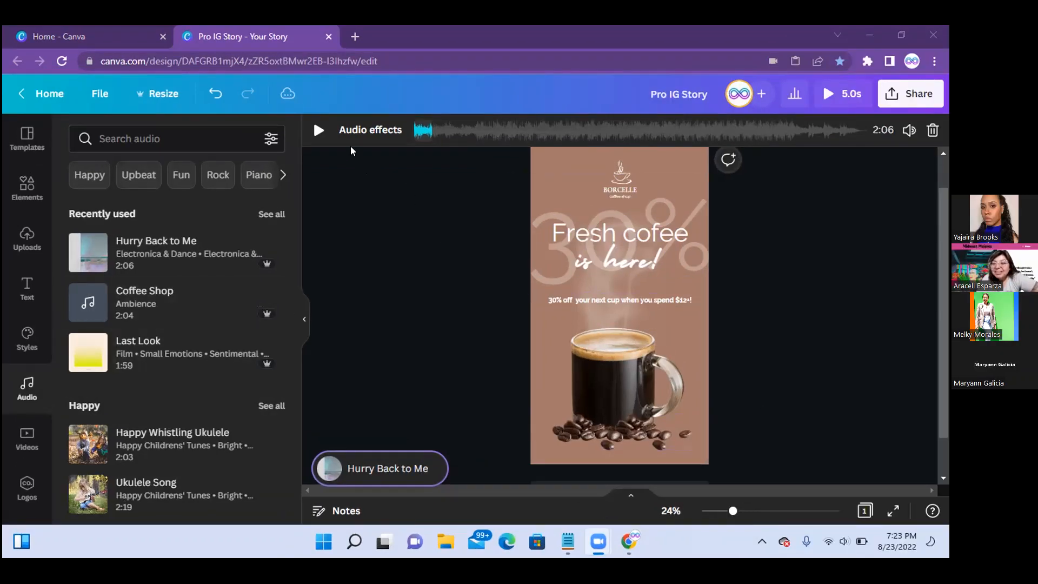
# Replay the Hurry Back to Me track briefly, pause it, and lower the system volume.
pyautogui.press('XF86AudioLowerVolume')
pyautogui.press('XF86AudioLowerVolume')
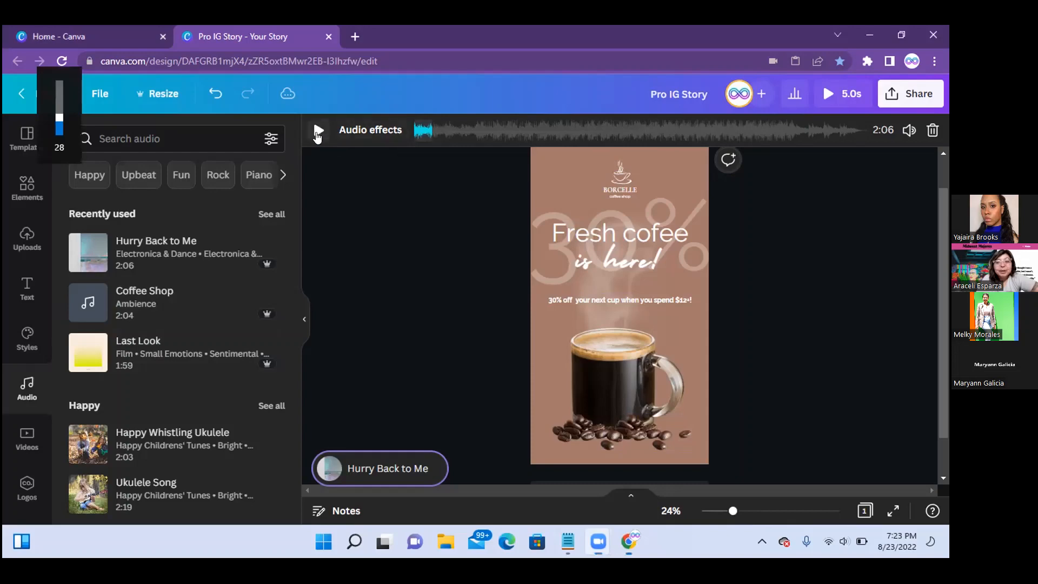
pyautogui.click(318, 130)
pyautogui.press('XF86AudioLowerVolume')
pyautogui.press('XF86AudioLowerVolume')
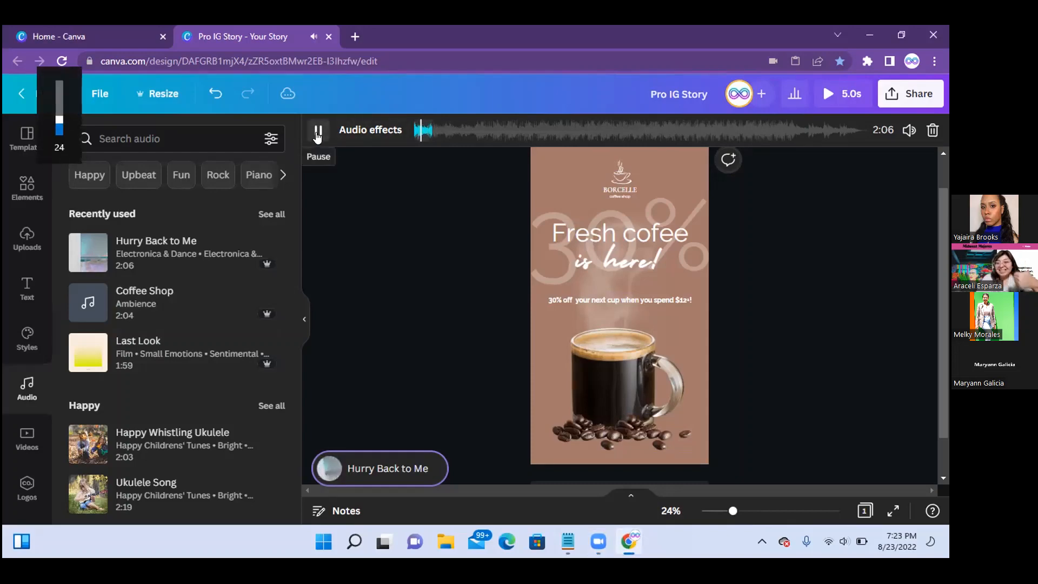
pyautogui.click(318, 135)
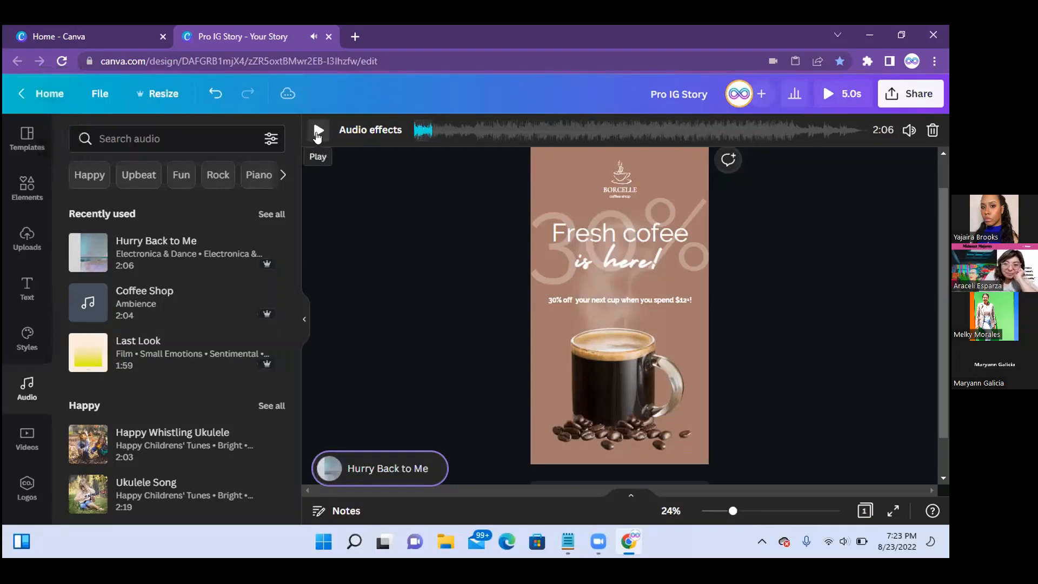
pyautogui.press('XF86AudioLowerVolume')
pyautogui.press('XF86AudioLowerVolume')
pyautogui.press('XF86AudioLowerVolume')
pyautogui.press('XF86AudioLowerVolume')
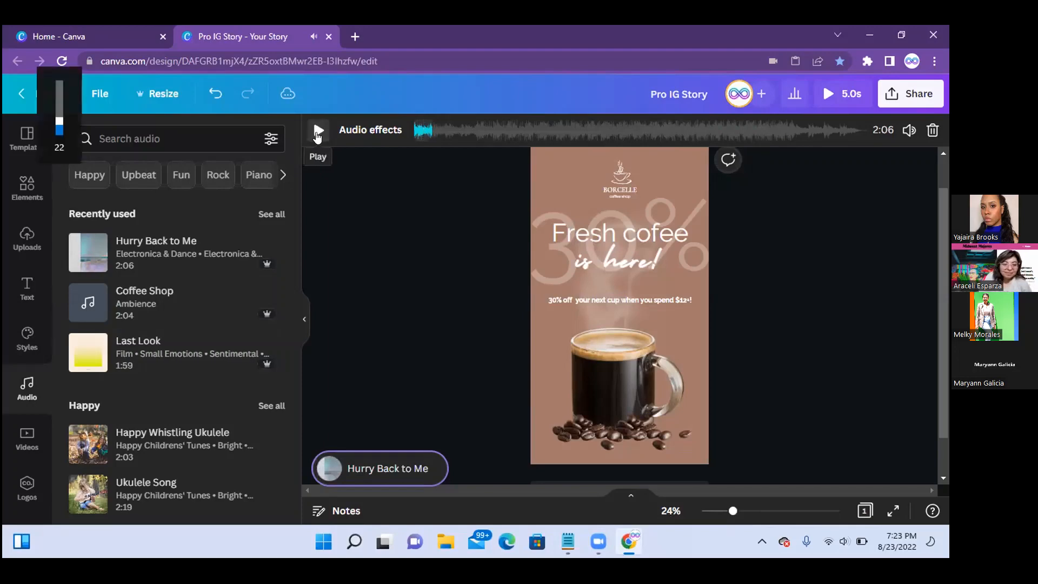
pyautogui.press('XF86AudioLowerVolume')
pyautogui.press('XF86AudioLowerVolume')
pyautogui.press('XF86AudioLowerVolume')
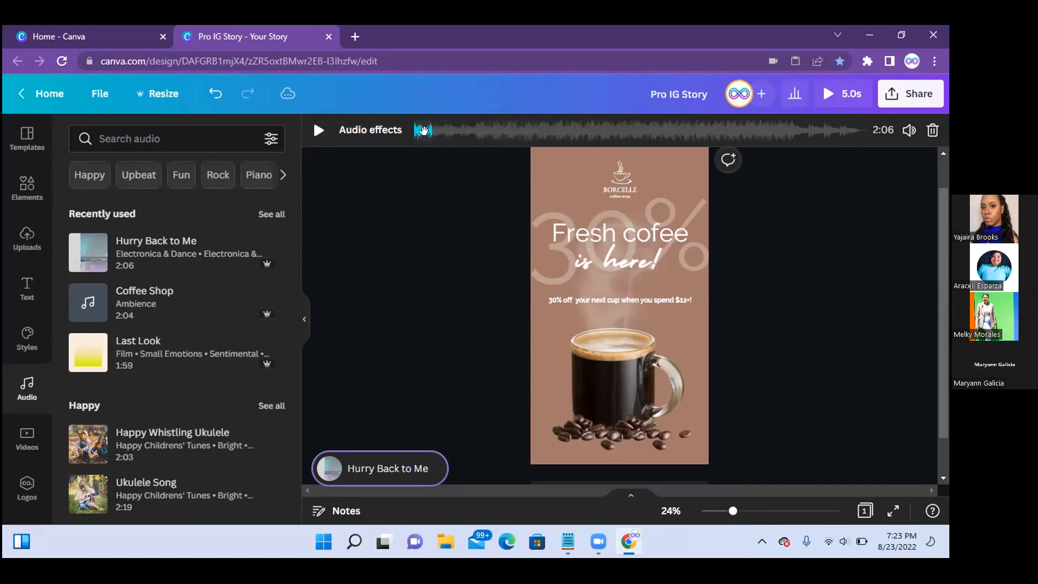
# Try a later section of the track for the story, return it to the track's beginning, and pause playback.
pyautogui.moveTo(418, 130); pyautogui.dragTo(453, 131)
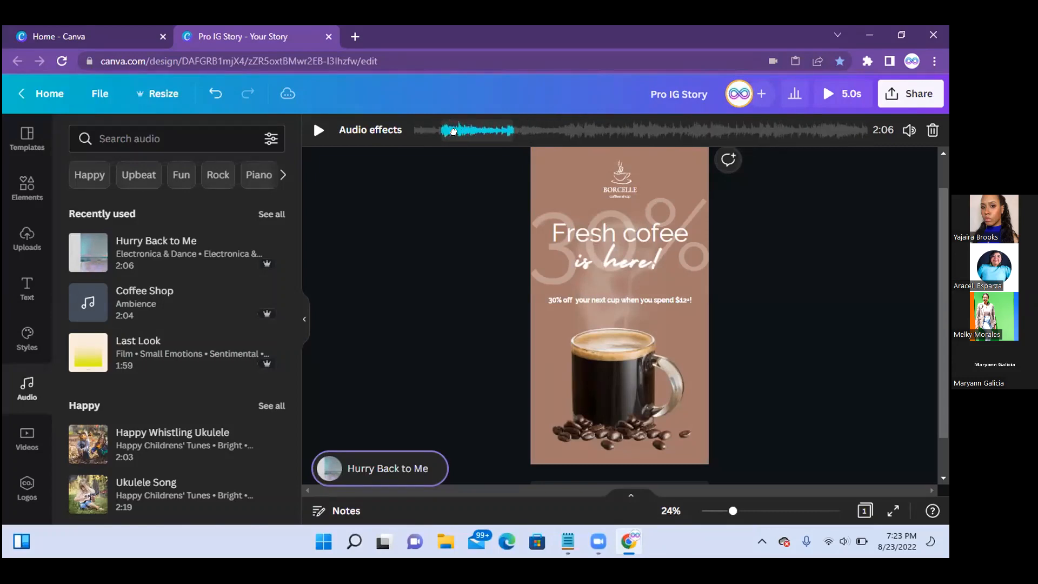
pyautogui.moveTo(454, 132); pyautogui.dragTo(412, 140)
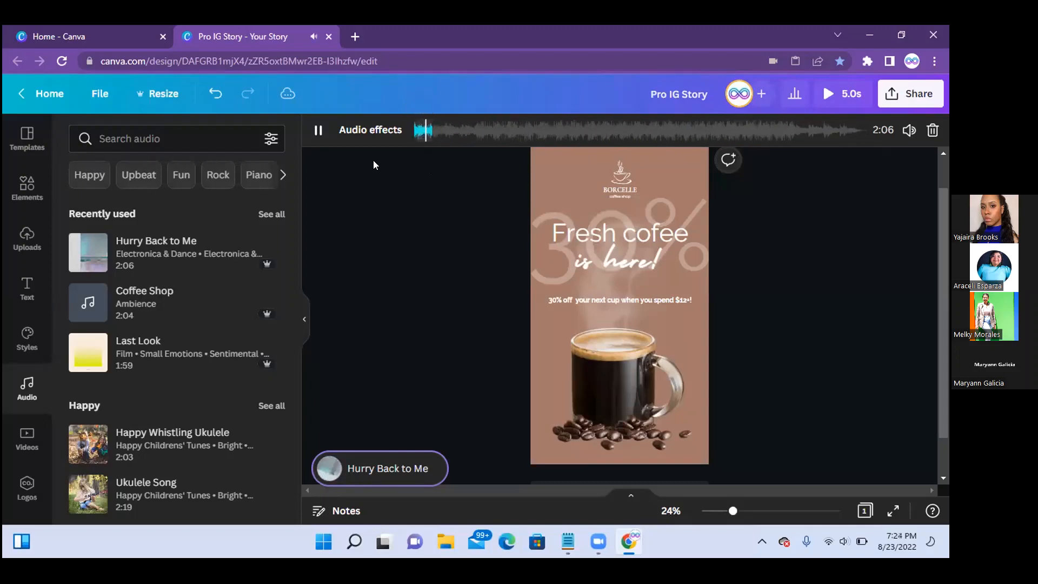
pyautogui.click(318, 132)
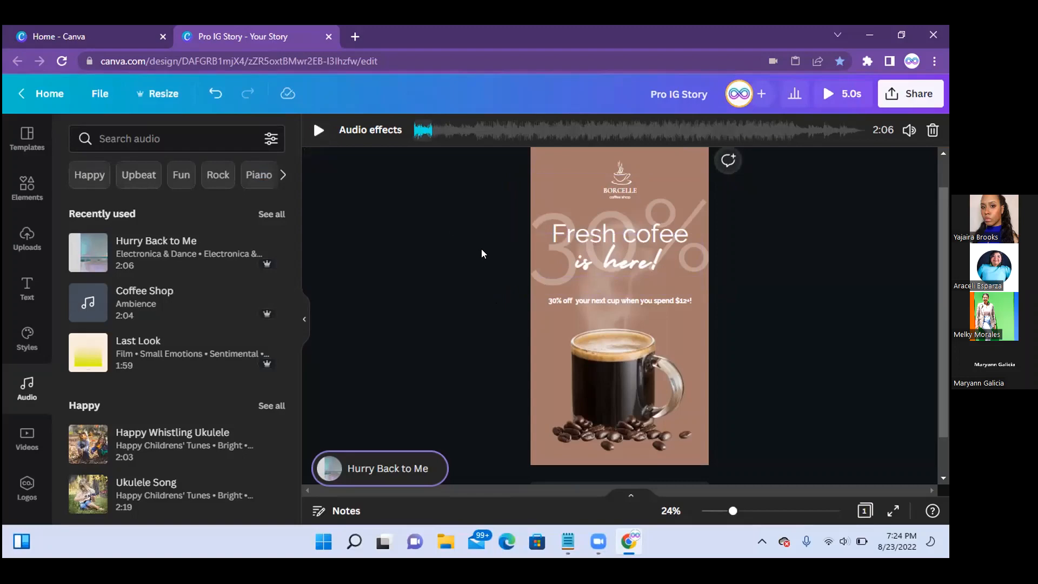
# Add a second page below the coffee story and clear its brown background to plain white.
pyautogui.click(886, 259)
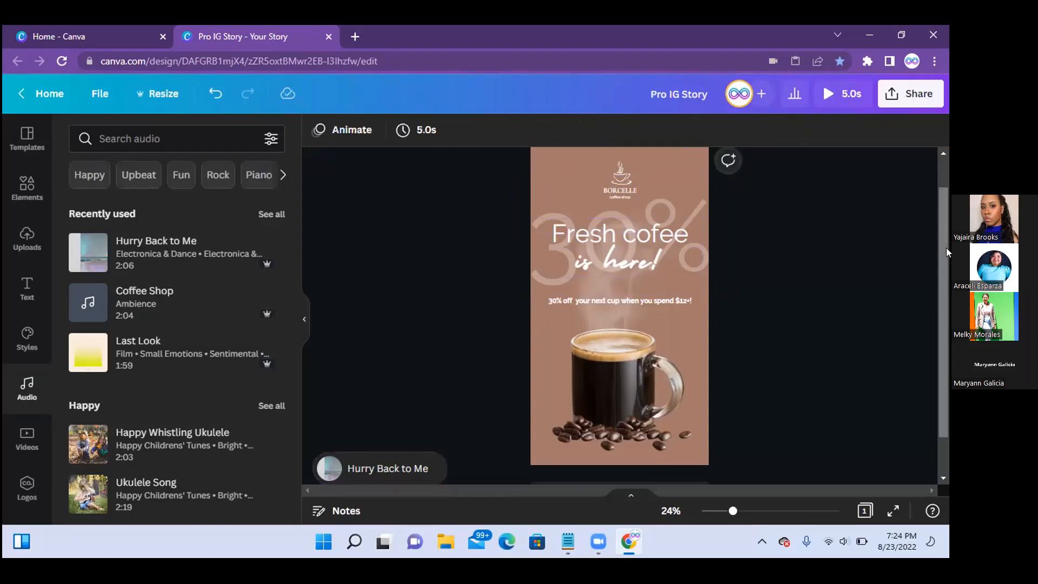
pyautogui.moveTo(946, 248); pyautogui.dragTo(946, 303)
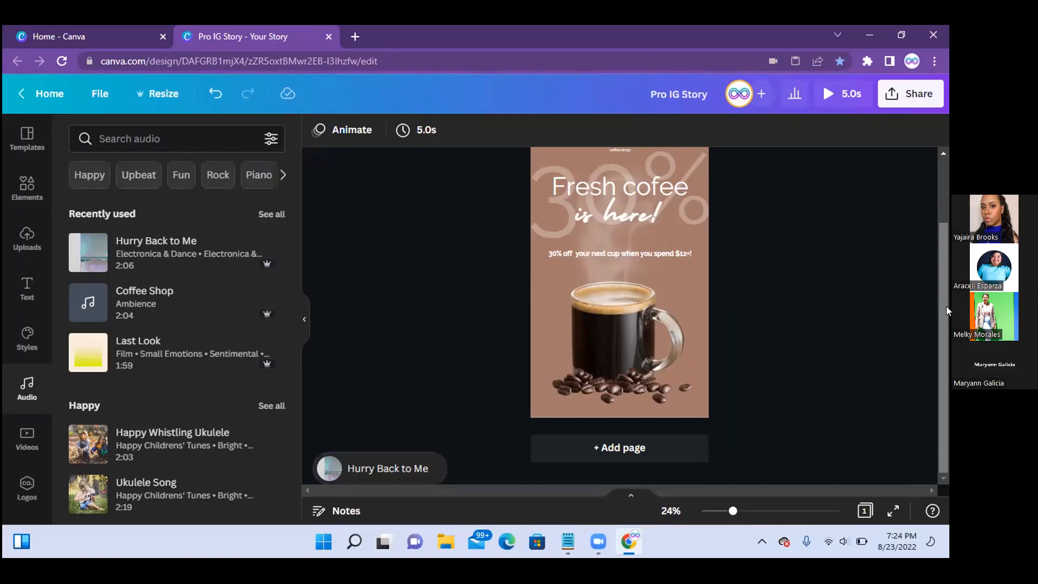
pyautogui.click(638, 455)
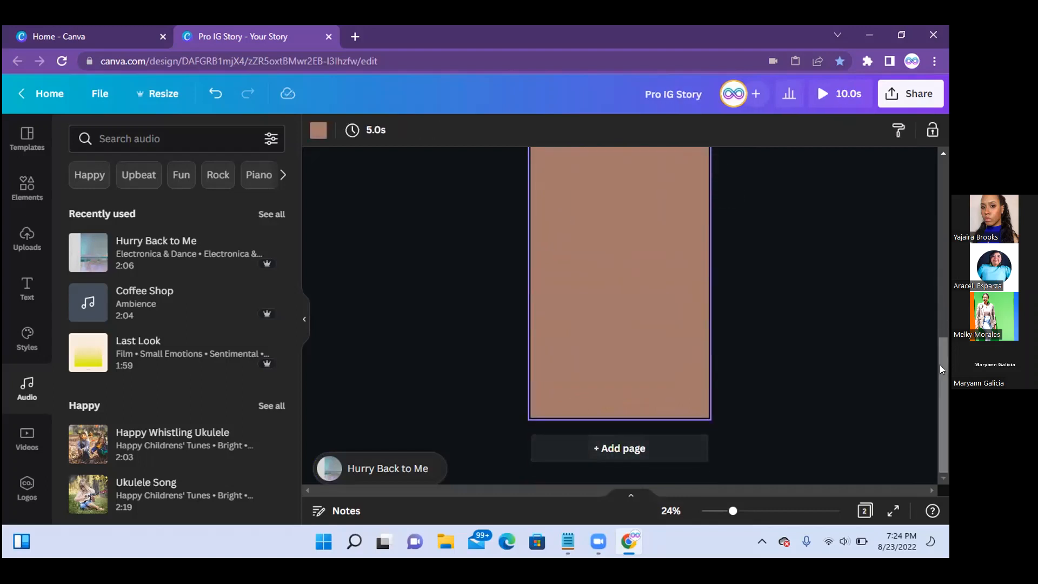
pyautogui.moveTo(940, 365); pyautogui.dragTo(929, 291)
pyautogui.click(639, 365)
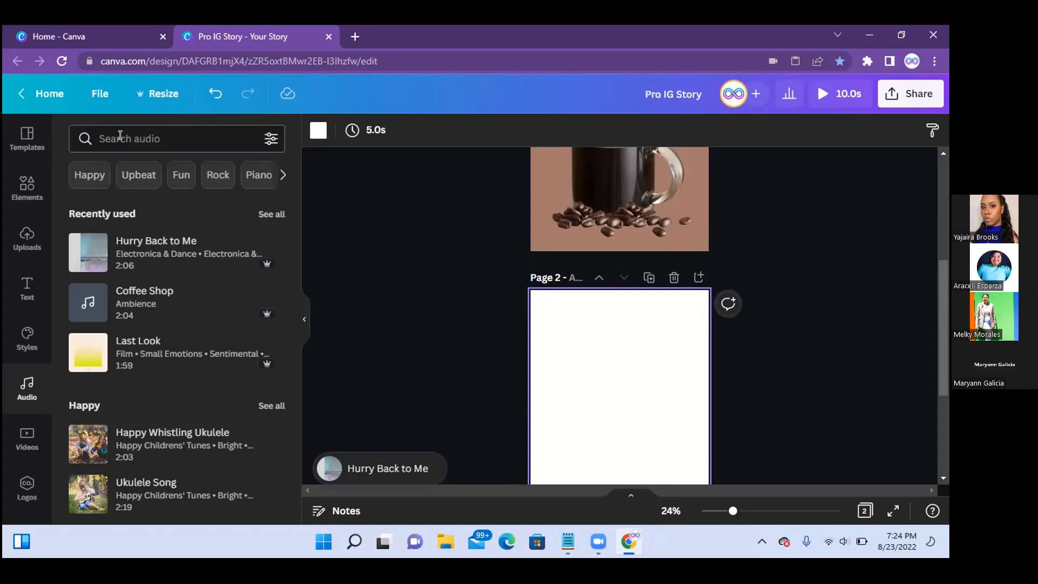
# Search the template library for "videos".
pyautogui.click(27, 138)
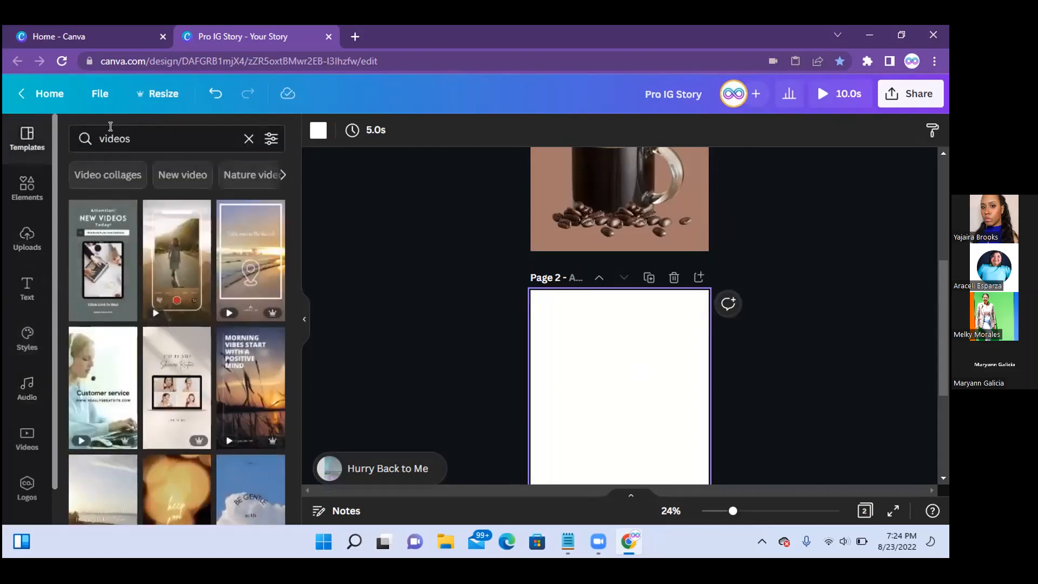
pyautogui.click(158, 133)
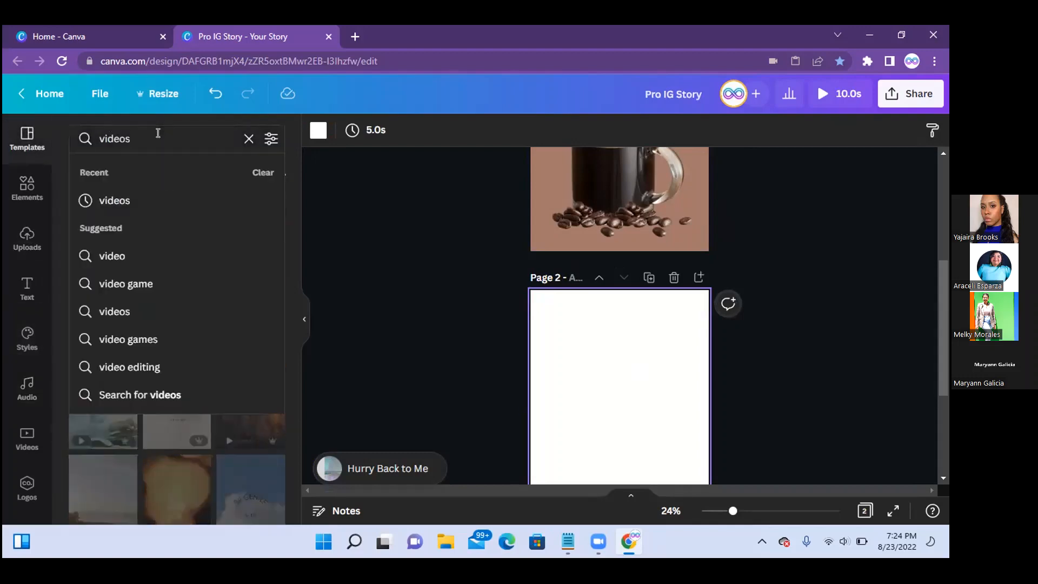
pyautogui.click(131, 201)
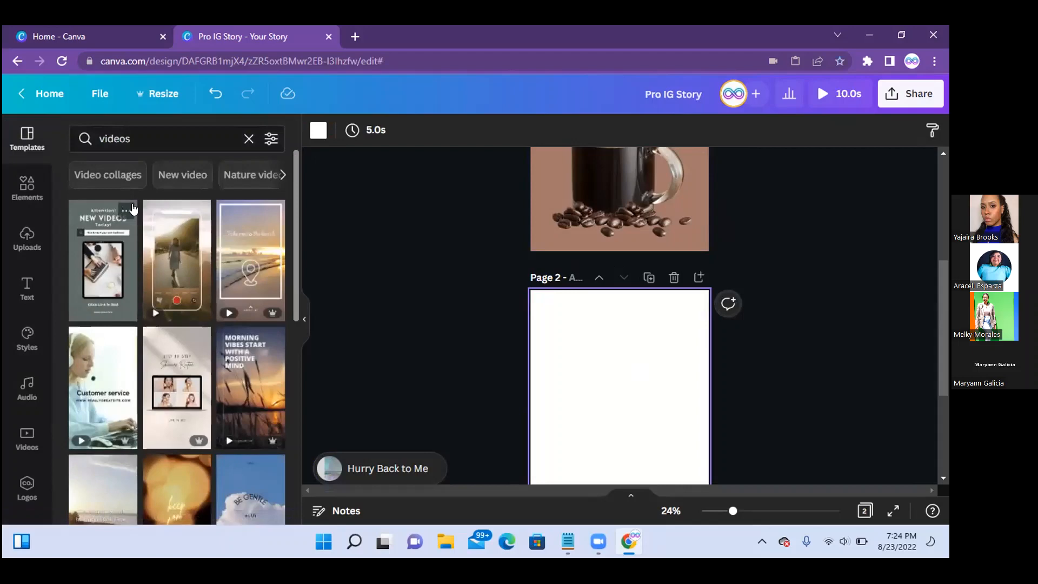
# Apply the first page of the White Simple Mental Health 9:16 Video template to the blank second page.
pyautogui.moveTo(293, 219); pyautogui.dragTo(286, 376)
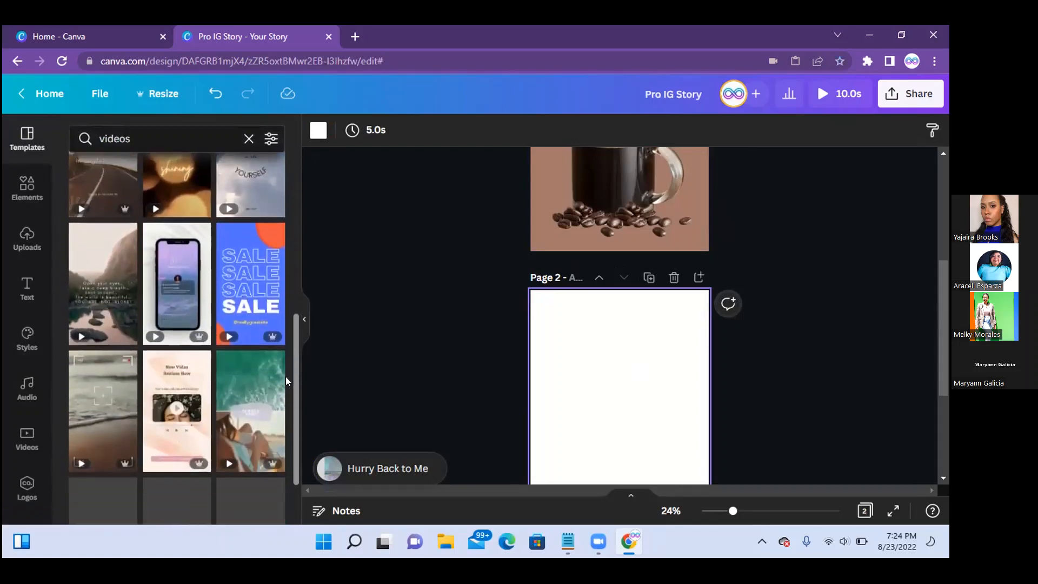
pyautogui.scroll(-2, 286, 380)
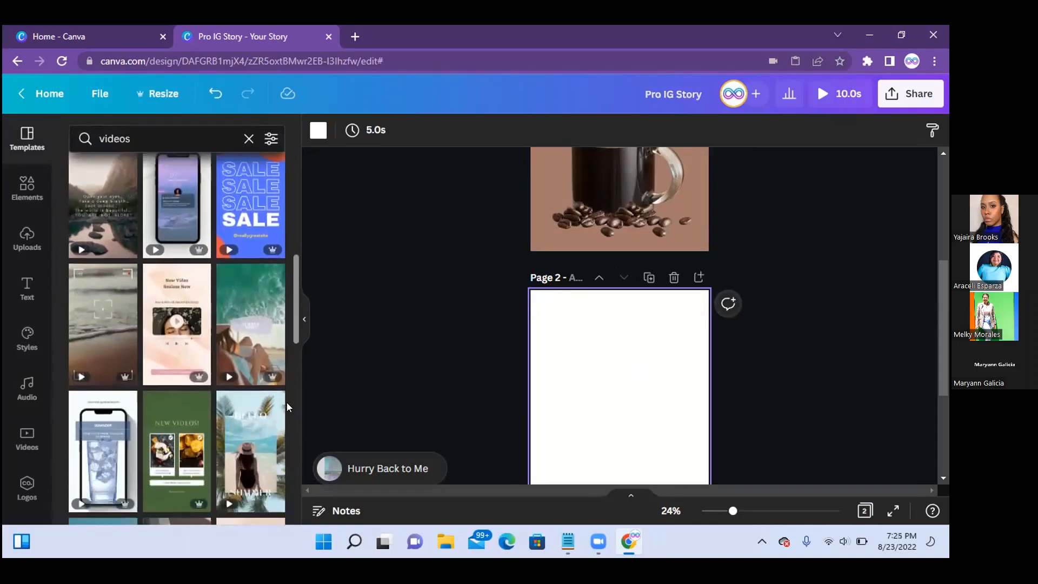
pyautogui.scroll(-5, 286, 403)
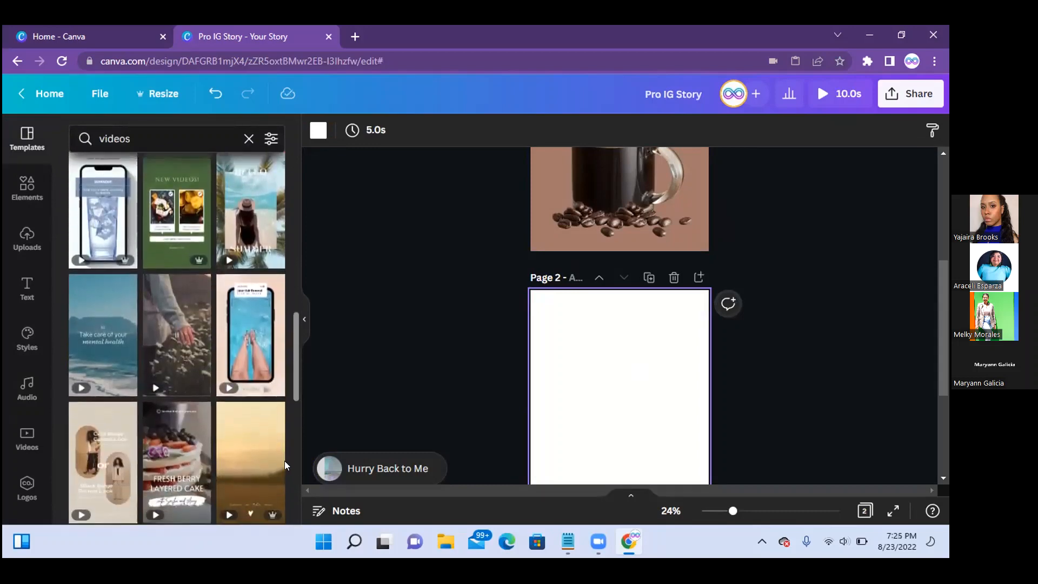
pyautogui.scroll(-1, 285, 465)
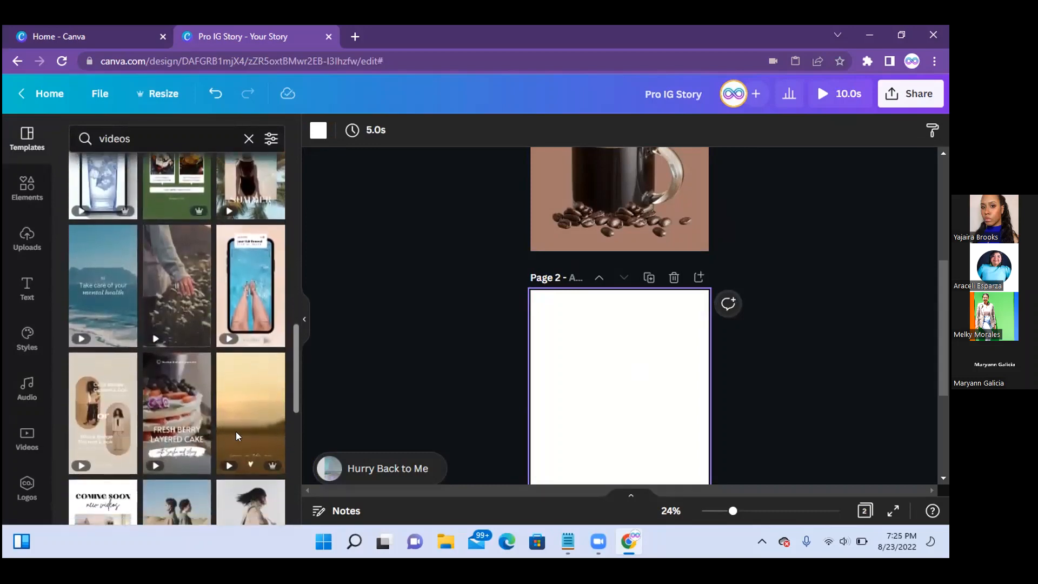
pyautogui.click(102, 288)
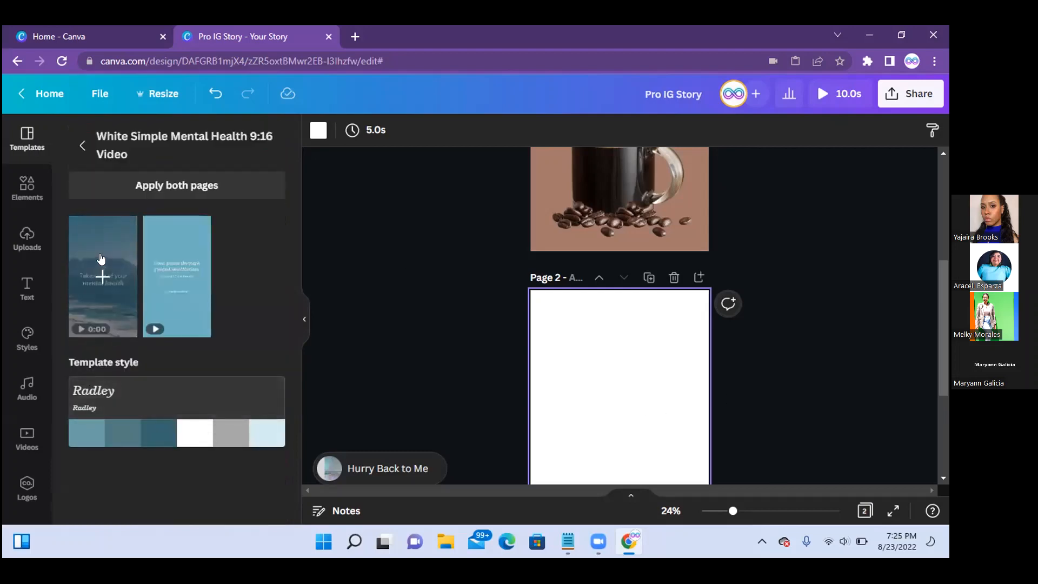
pyautogui.click(128, 232)
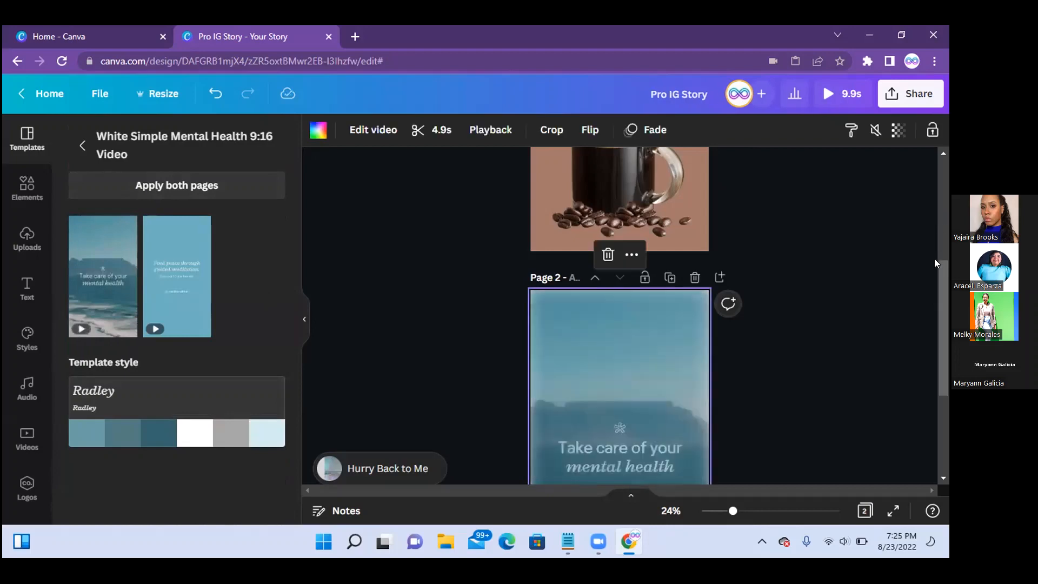
# Delete the second page containing the mental health video template, leaving only the coffee story page.
pyautogui.moveTo(946, 275); pyautogui.dragTo(946, 339)
pyautogui.doubleClick(612, 315)
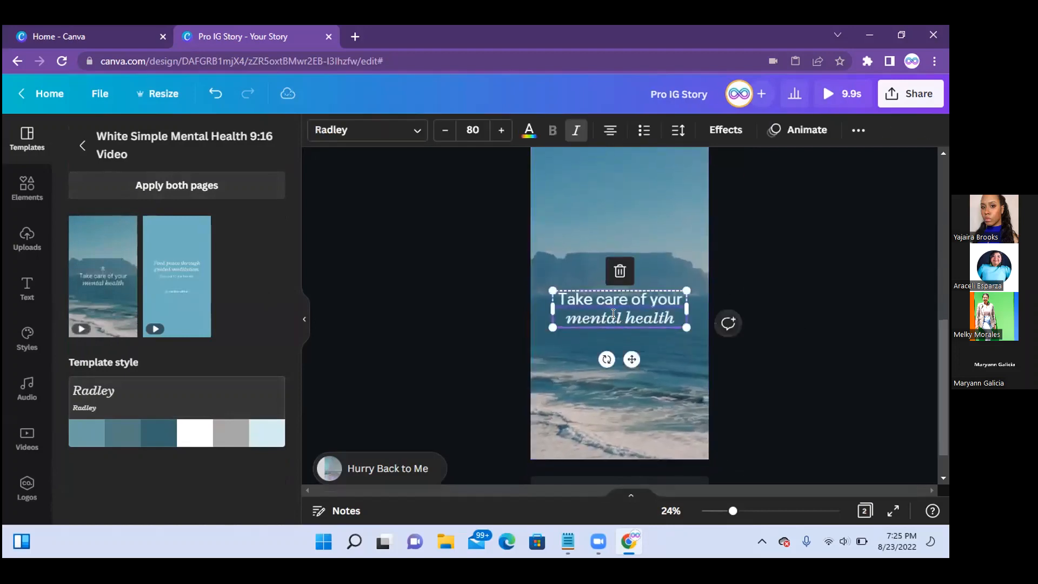
pyautogui.click(761, 282)
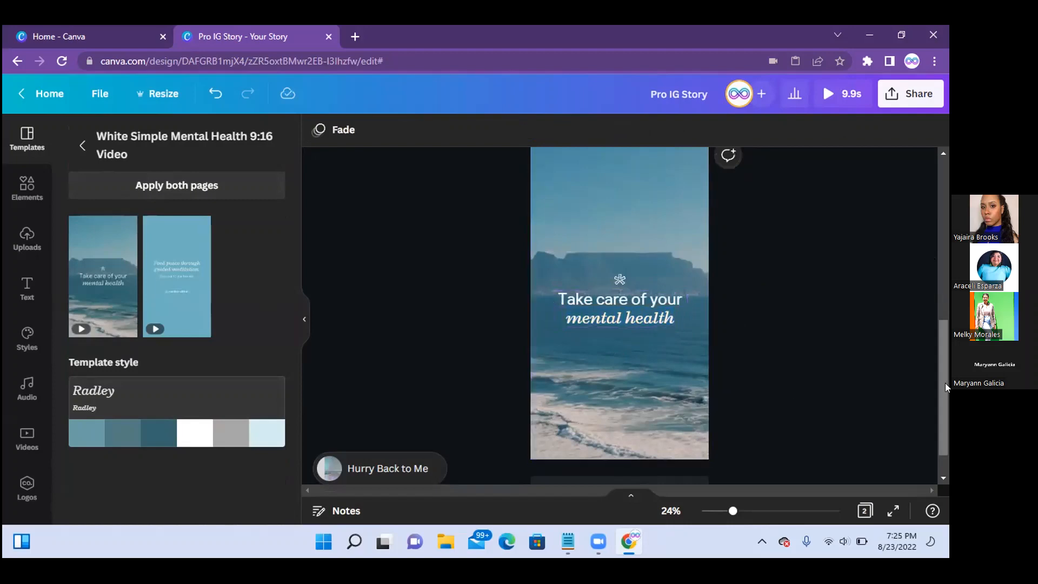
pyautogui.moveTo(944, 382); pyautogui.dragTo(944, 320)
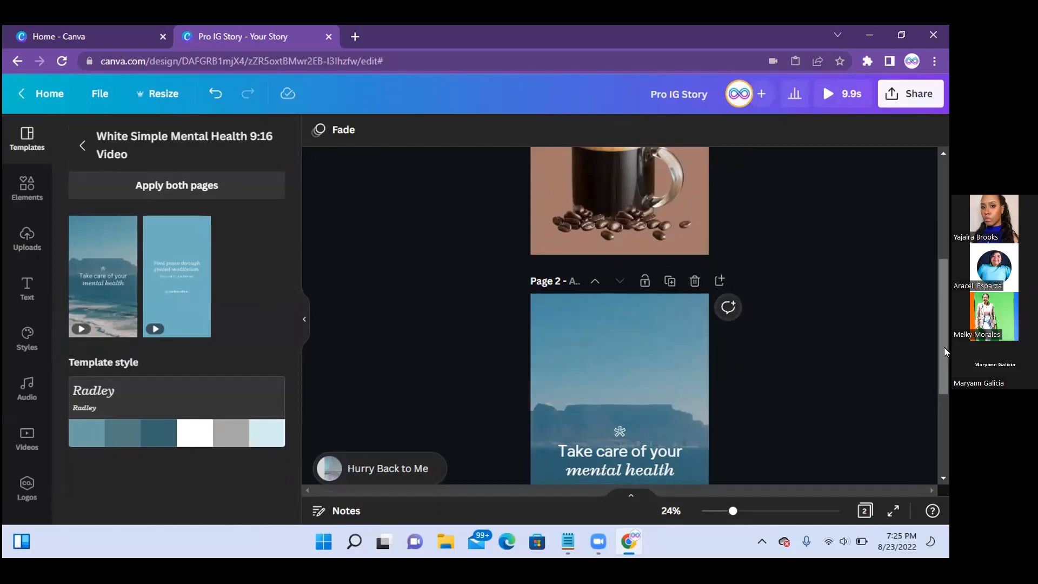
pyautogui.moveTo(944, 347); pyautogui.dragTo(944, 309)
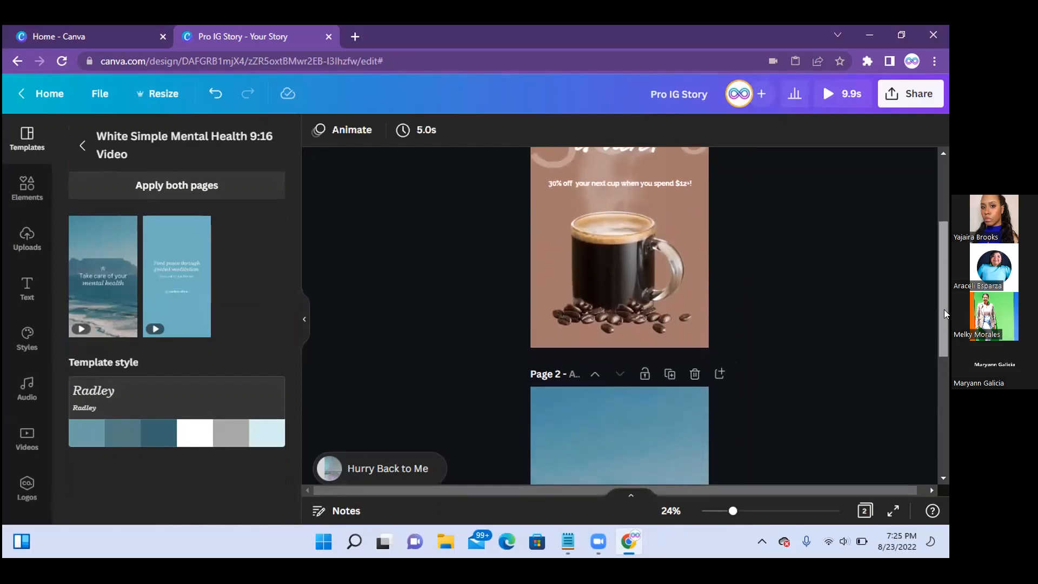
pyautogui.click(694, 374)
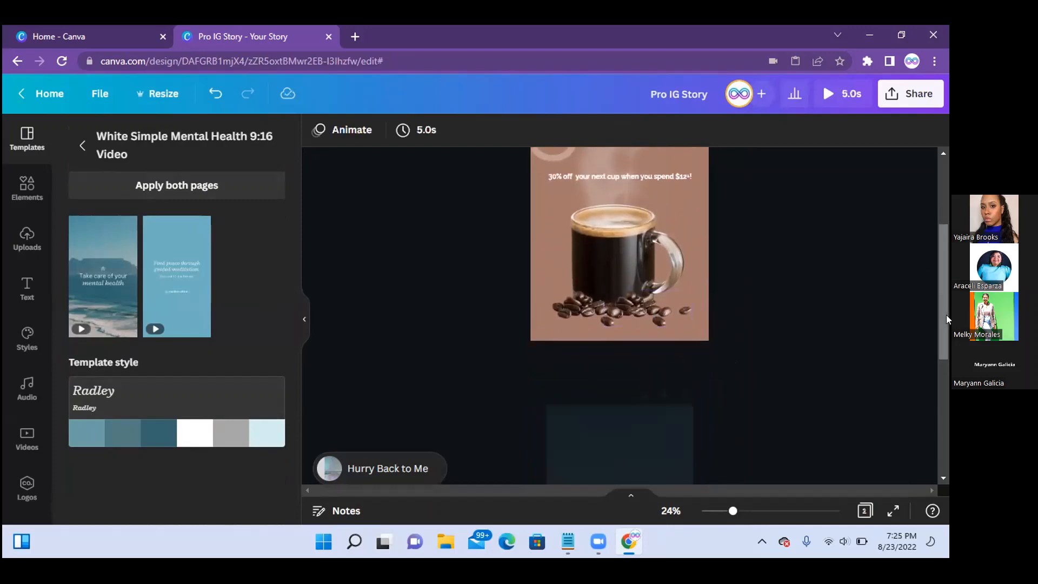
pyautogui.moveTo(940, 305); pyautogui.dragTo(940, 285)
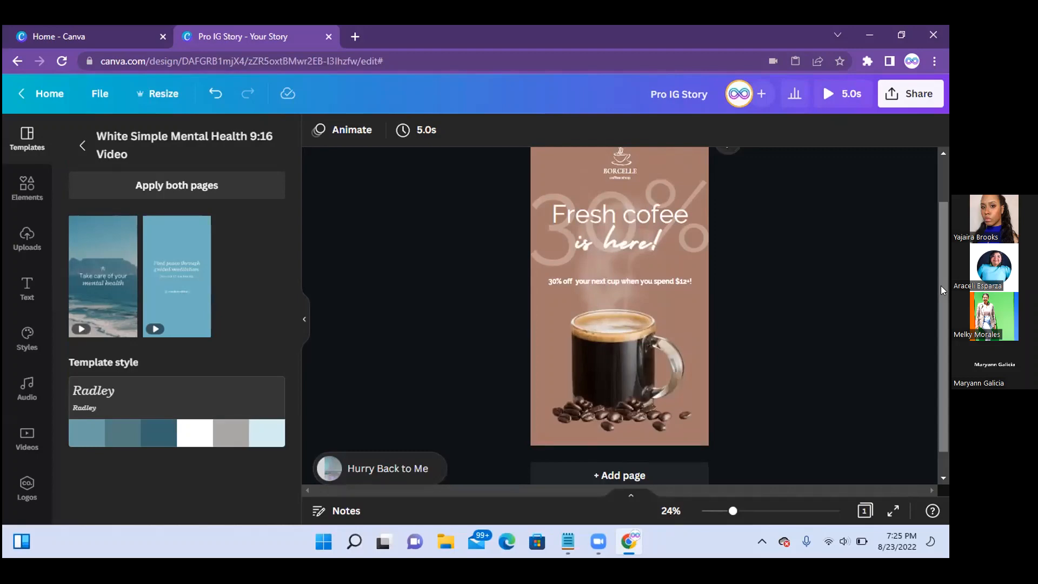
pyautogui.moveTo(940, 286); pyautogui.dragTo(938, 229)
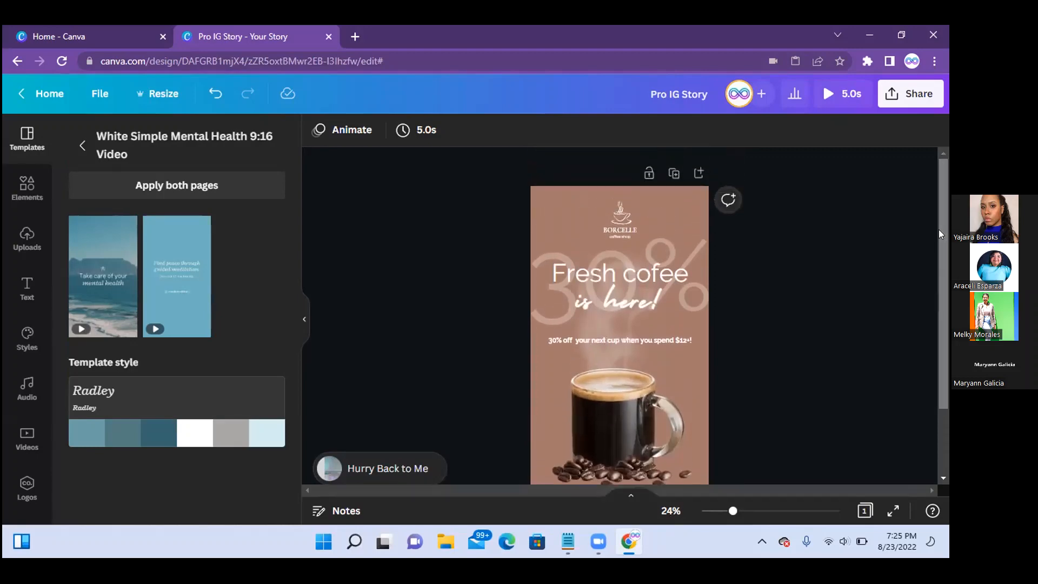
# Open the recording studio for the coffee story through the Present and record sharing option.
pyautogui.click(542, 204)
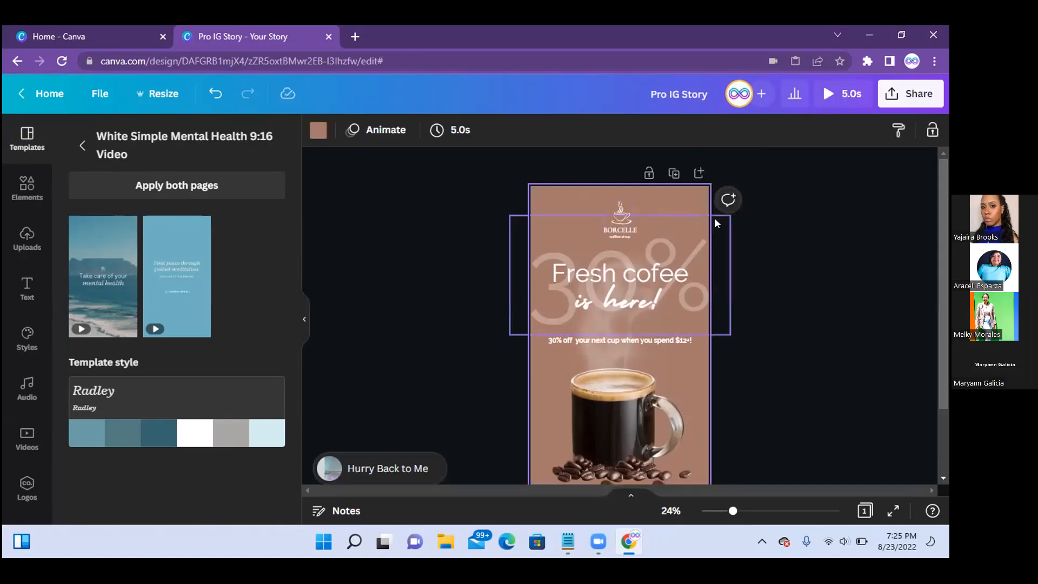
pyautogui.click(905, 101)
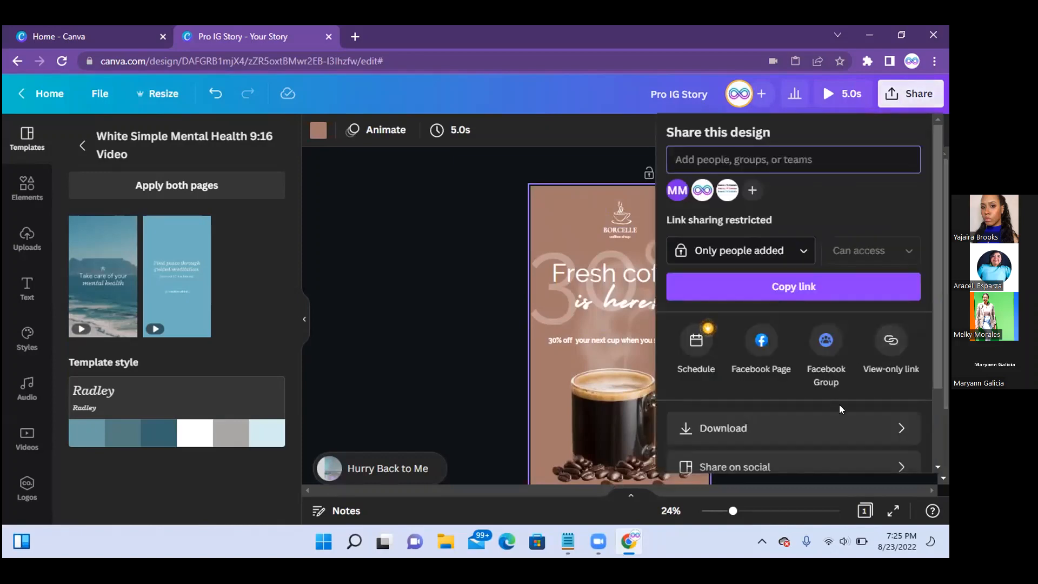
pyautogui.moveTo(934, 309); pyautogui.dragTo(945, 427)
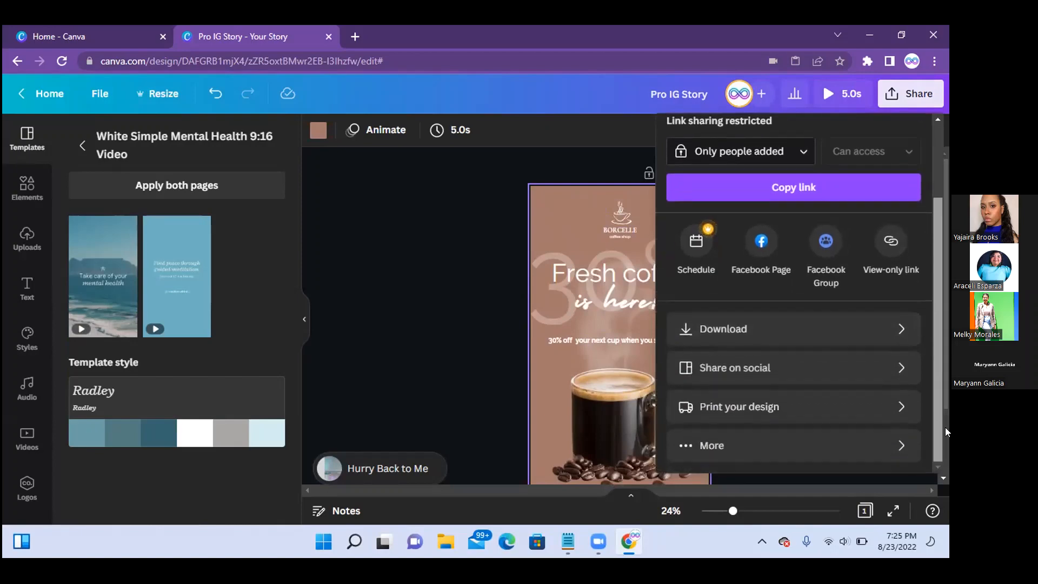
pyautogui.click(785, 447)
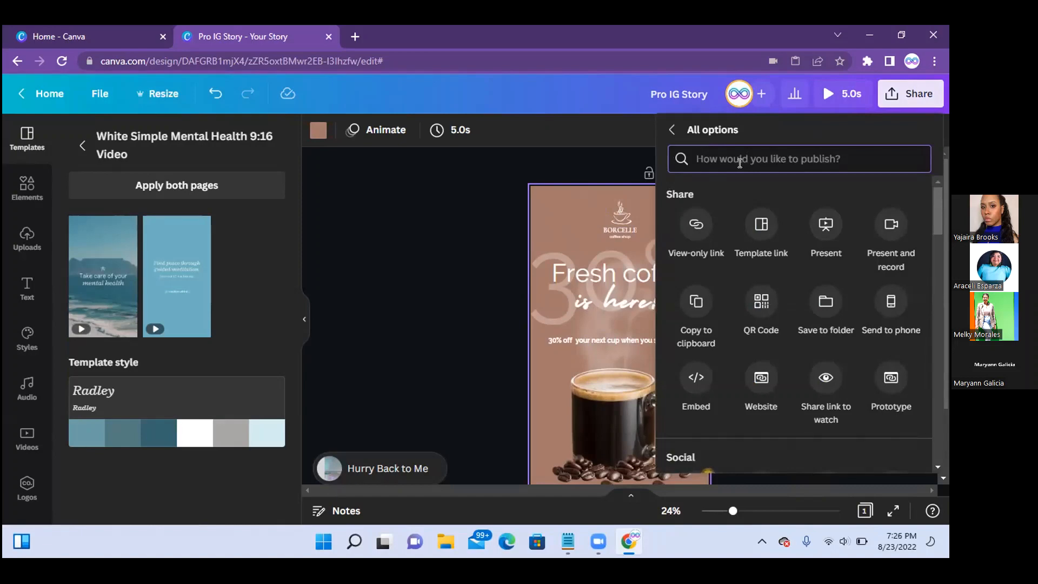
pyautogui.click(888, 225)
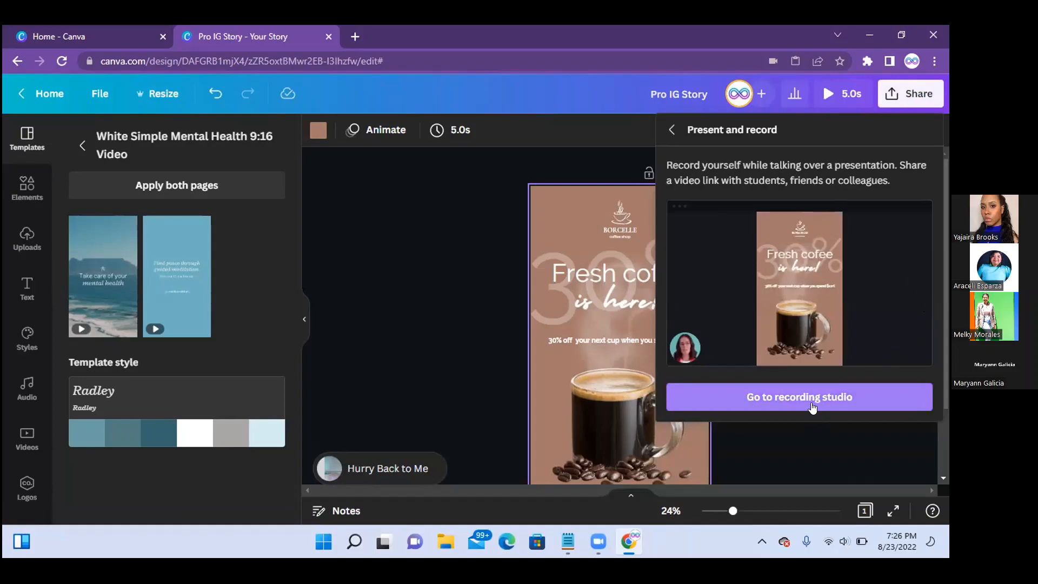
pyautogui.click(813, 406)
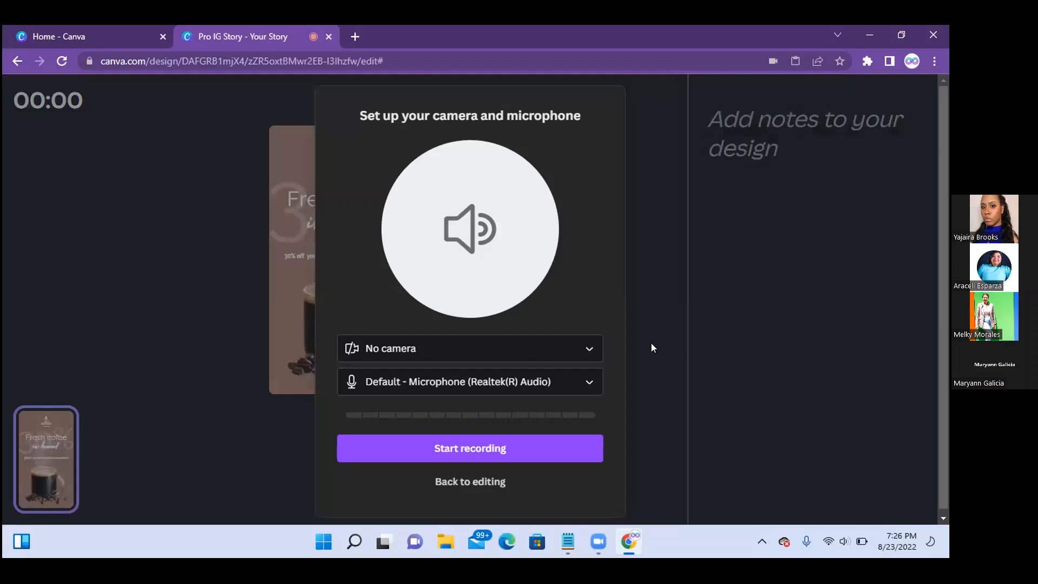
# Review the camera and microphone choices, keeping No camera and Default - Microphone (Realtek(R) Audio), and return to editing without recording.
pyautogui.click(591, 350)
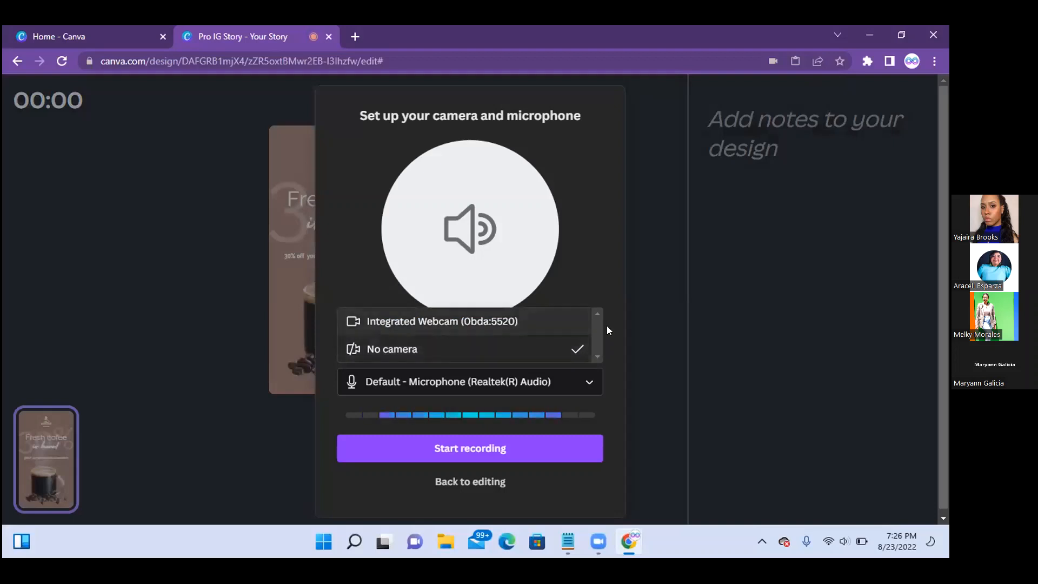
pyautogui.click(433, 357)
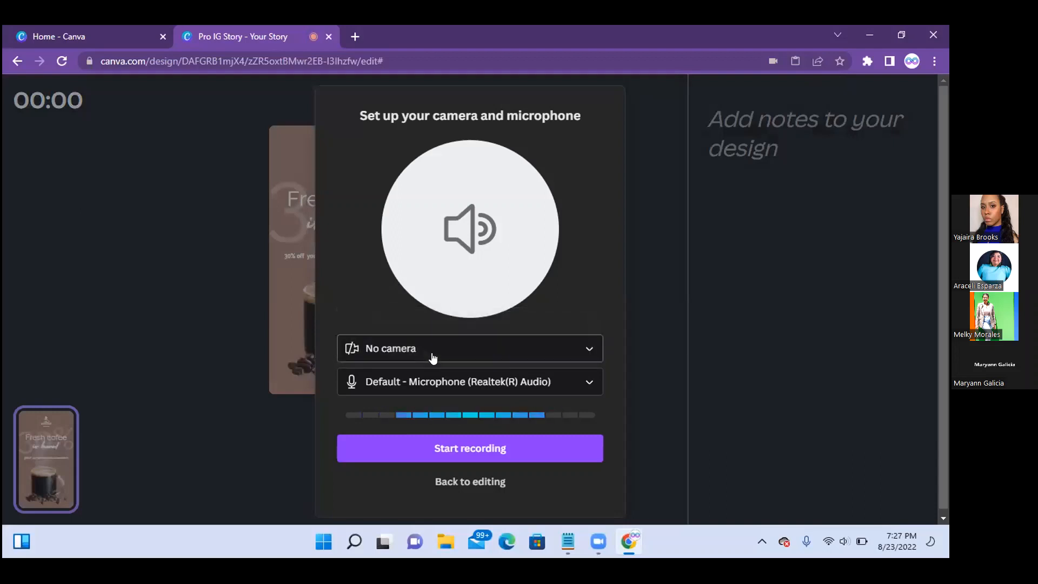
pyautogui.click(585, 384)
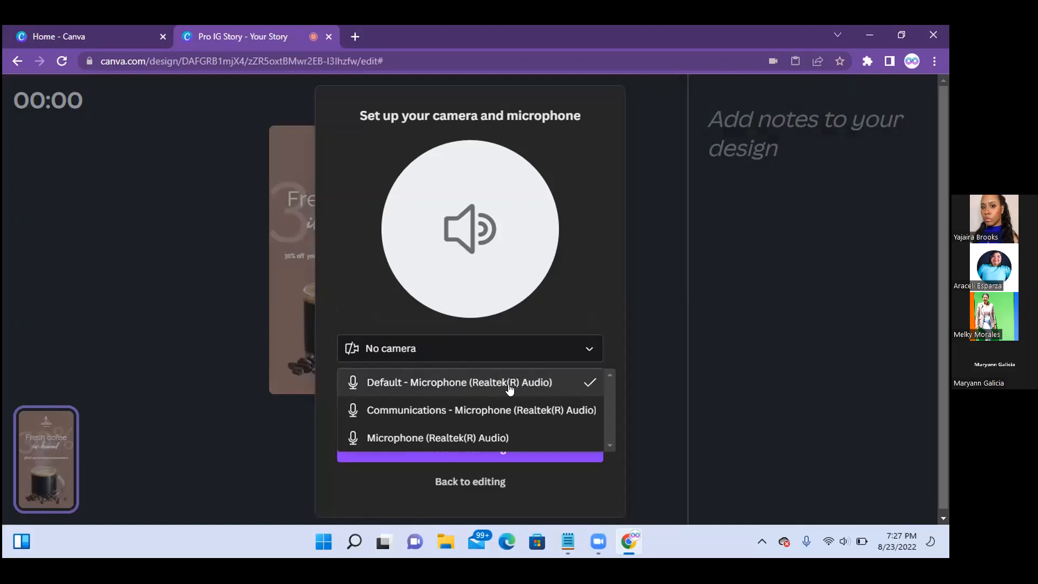
pyautogui.click(439, 383)
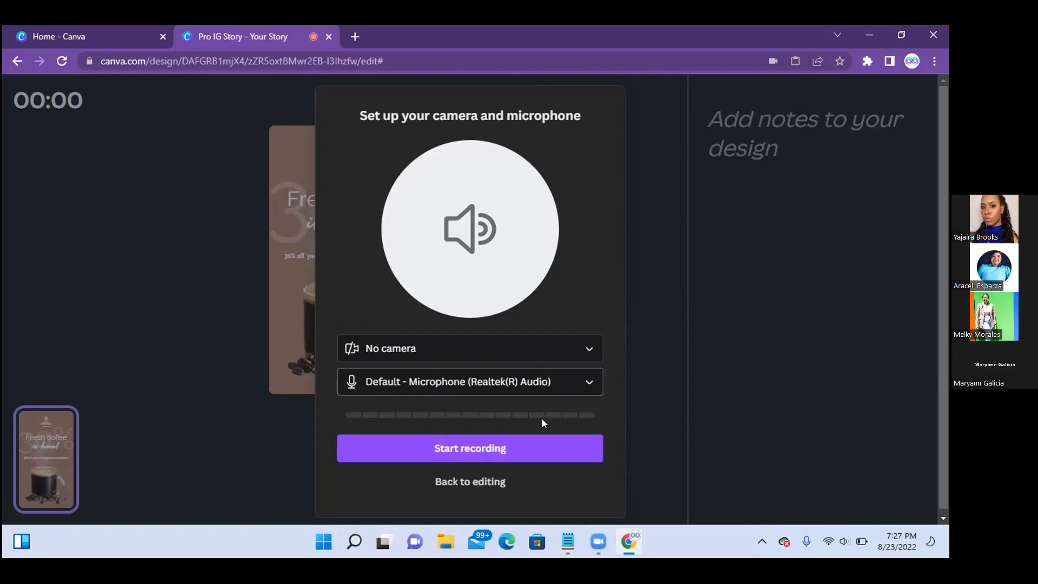
pyautogui.click(460, 479)
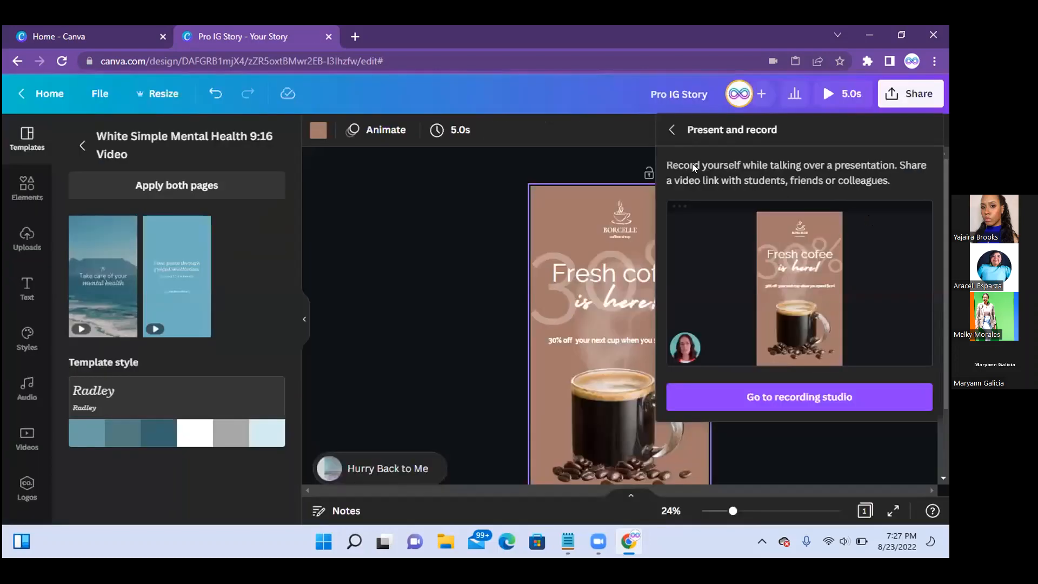
pyautogui.click(672, 131)
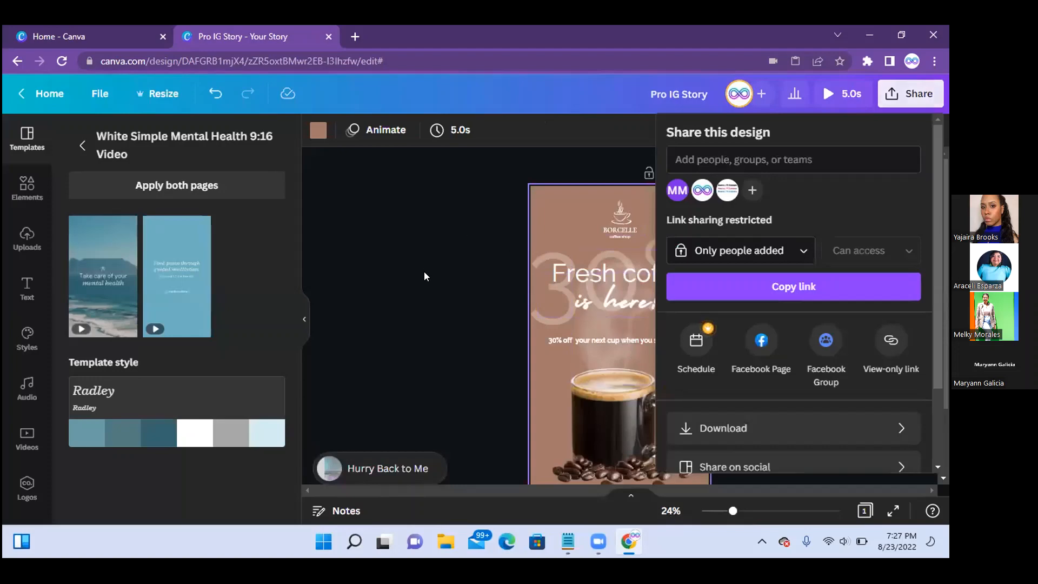
# Raise the computer's audio volume.
pyautogui.press('XF86AudioRaiseVolume')
pyautogui.press('XF86AudioRaiseVolume')
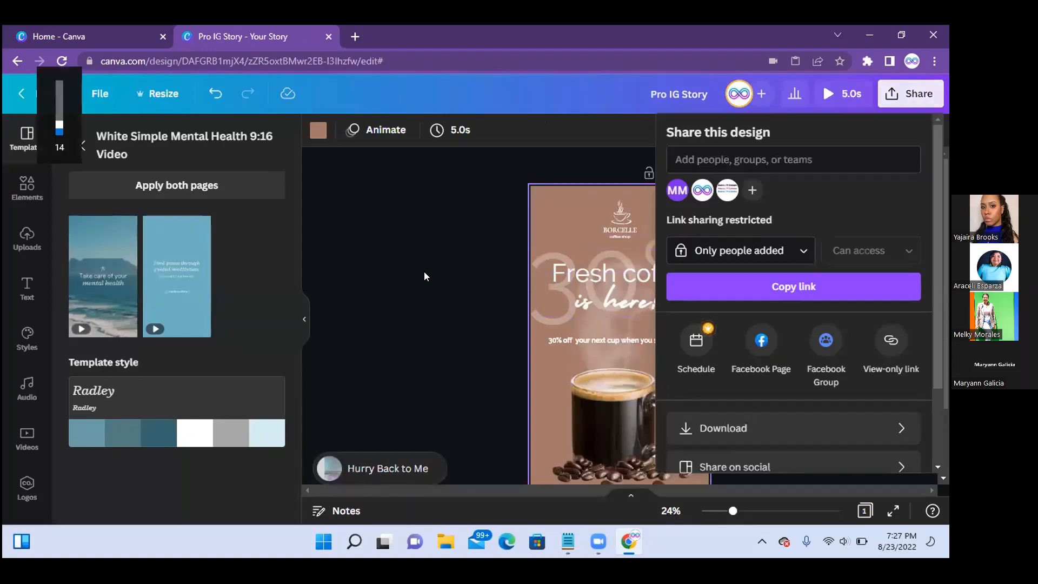
pyautogui.press('XF86AudioRaiseVolume')
pyautogui.press('XF86AudioRaiseVolume')
pyautogui.press('XF86AudioRaiseVolume')
pyautogui.press('XF86AudioRaiseVolume')
pyautogui.press('XF86AudioRaiseVolume')
pyautogui.press('XF86AudioRaiseVolume')
pyautogui.press('XF86AudioRaiseVolume')
pyautogui.press('XF86AudioRaiseVolume')
pyautogui.press('XF86AudioRaiseVolume')
pyautogui.press('XF86AudioRaiseVolume')
pyautogui.press('XF86AudioRaiseVolume')
pyautogui.press('XF86AudioRaiseVolume')
pyautogui.press('XF86AudioRaiseVolume')
pyautogui.press('XF86AudioRaiseVolume')
pyautogui.press('XF86AudioRaiseVolume')
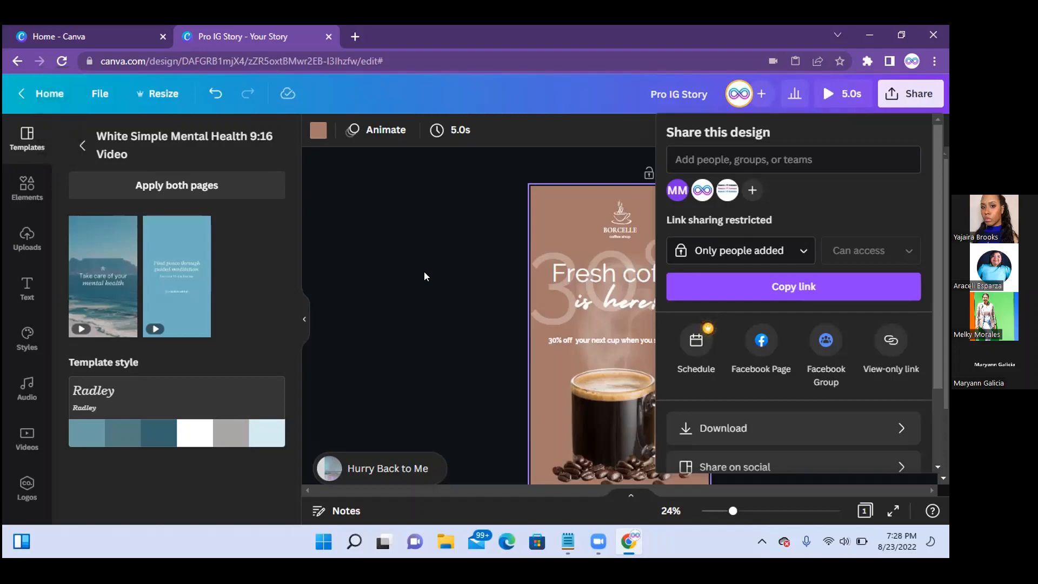
pyautogui.press('XF86AudioRaiseVolume')
pyautogui.press('XF86AudioRaiseVolume')
# Select the coffee story's background and reopen the recording studio through the Present and record option among all sharing options.
pyautogui.click(423, 271)
pyautogui.click(549, 216)
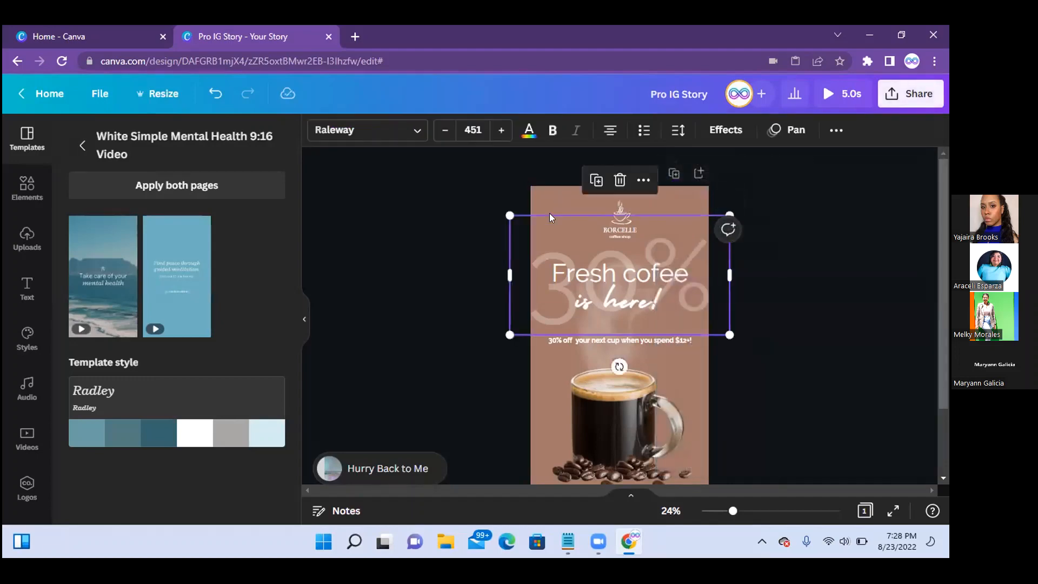
pyautogui.click(547, 202)
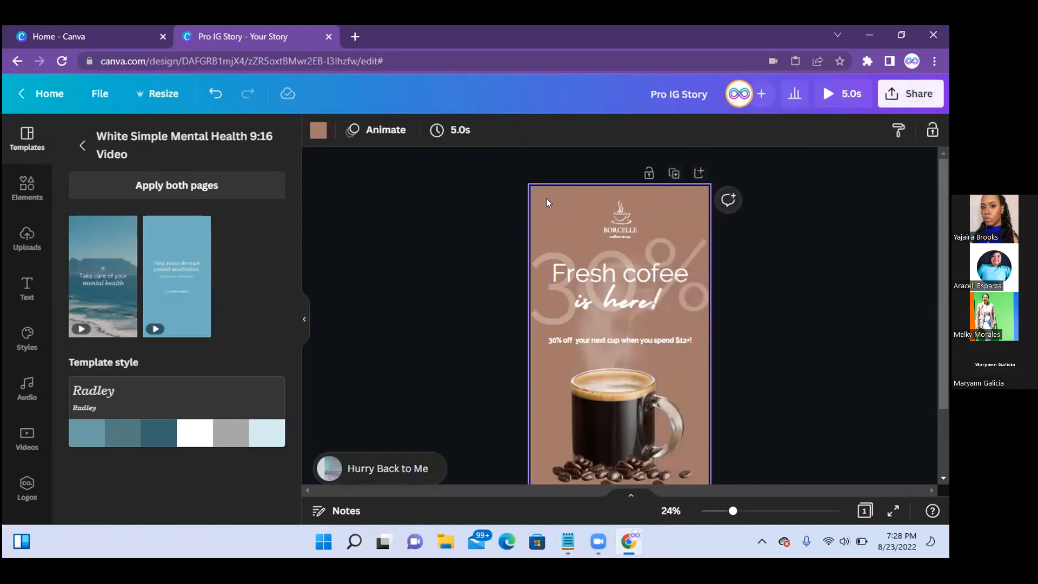
pyautogui.click(909, 95)
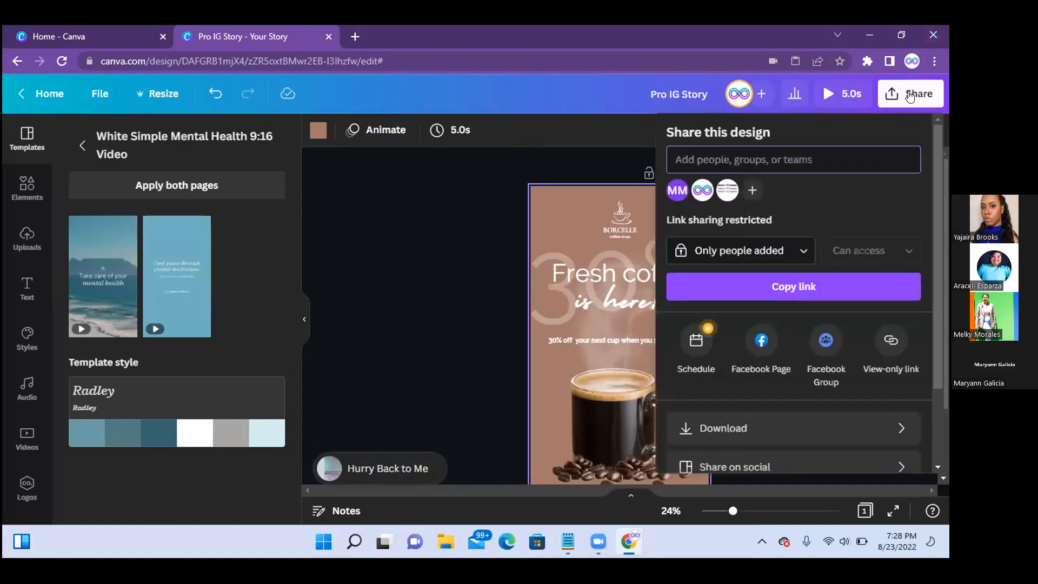
pyautogui.moveTo(936, 165); pyautogui.dragTo(931, 231)
pyautogui.moveTo(846, 234); pyautogui.dragTo(850, 305)
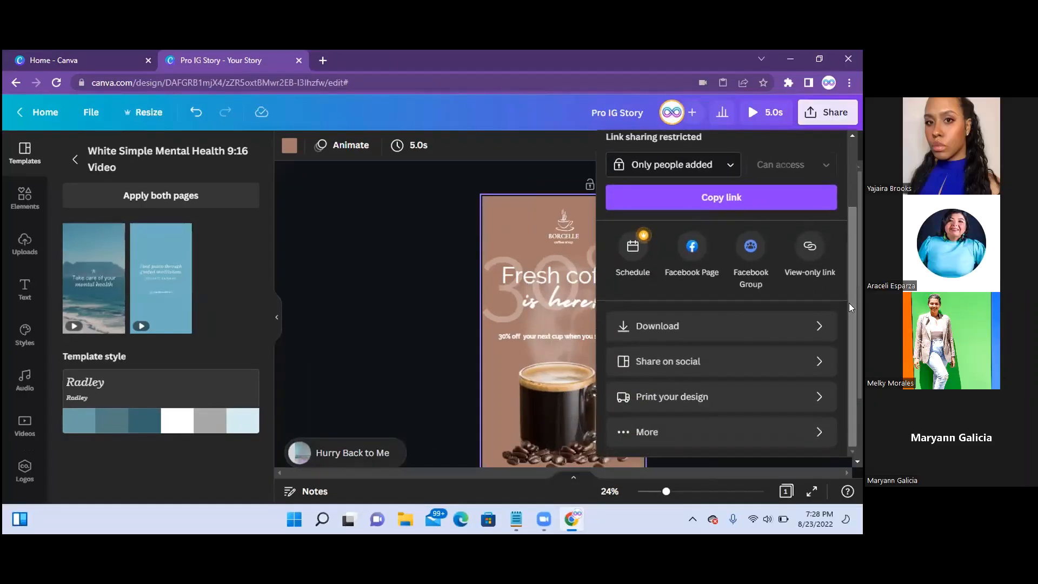
pyautogui.click(660, 434)
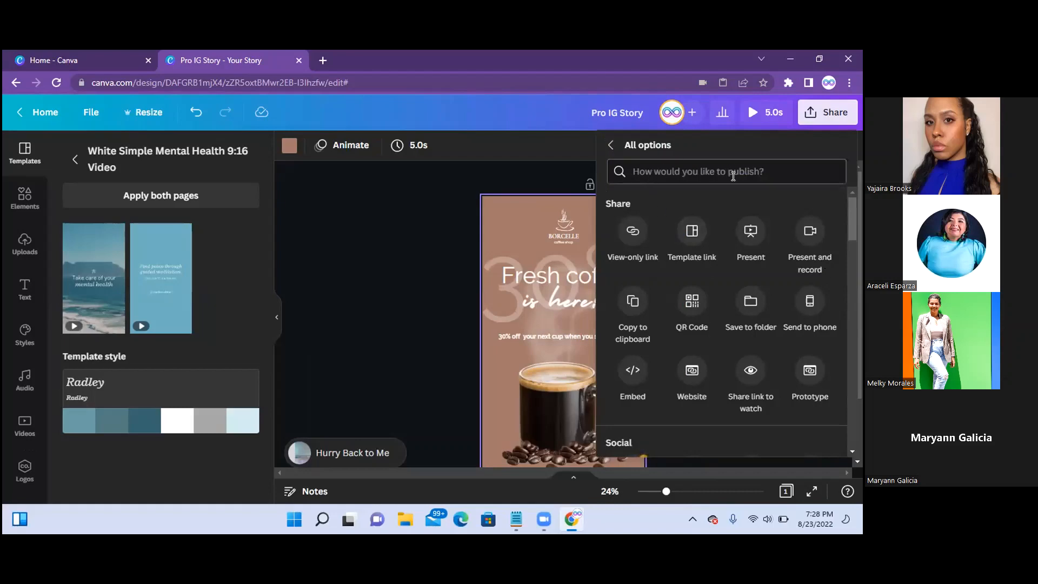
pyautogui.click(810, 245)
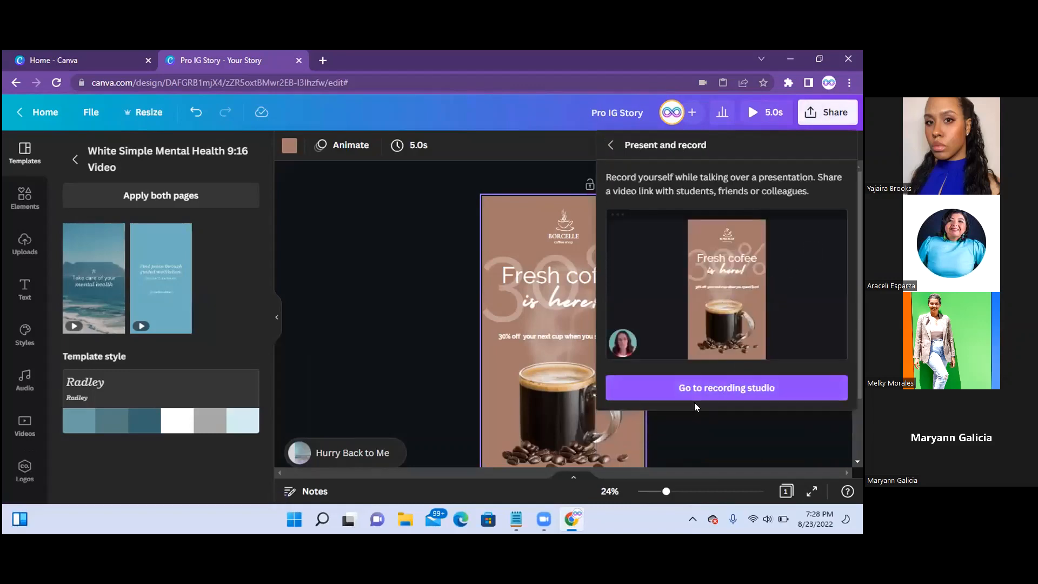
pyautogui.click(754, 390)
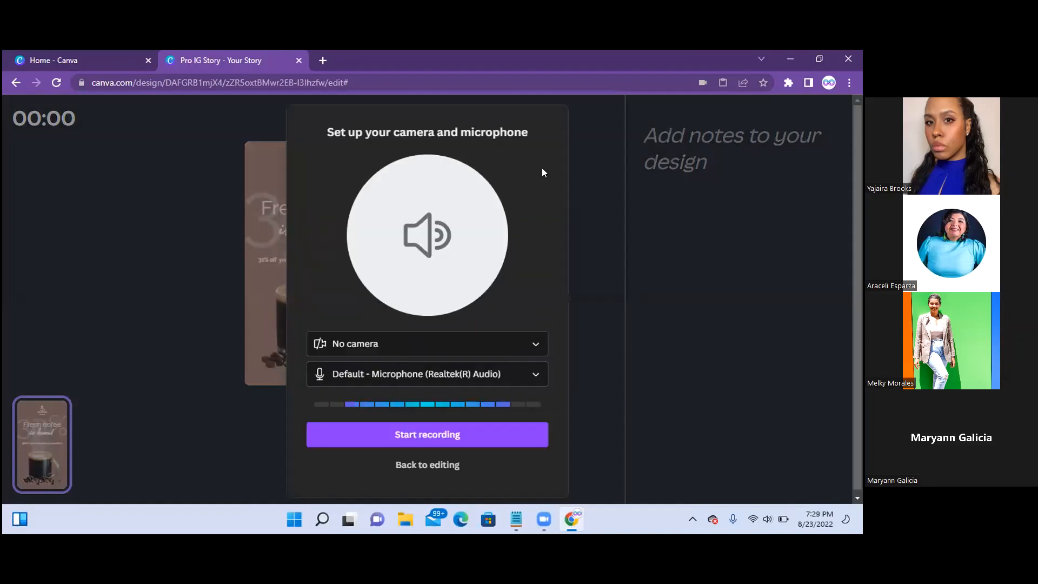
# Check the camera and microphone lists again, pick Default - Microphone (Realtek(R) Audio), and leave the recording studio without recording.
pyautogui.click(535, 343)
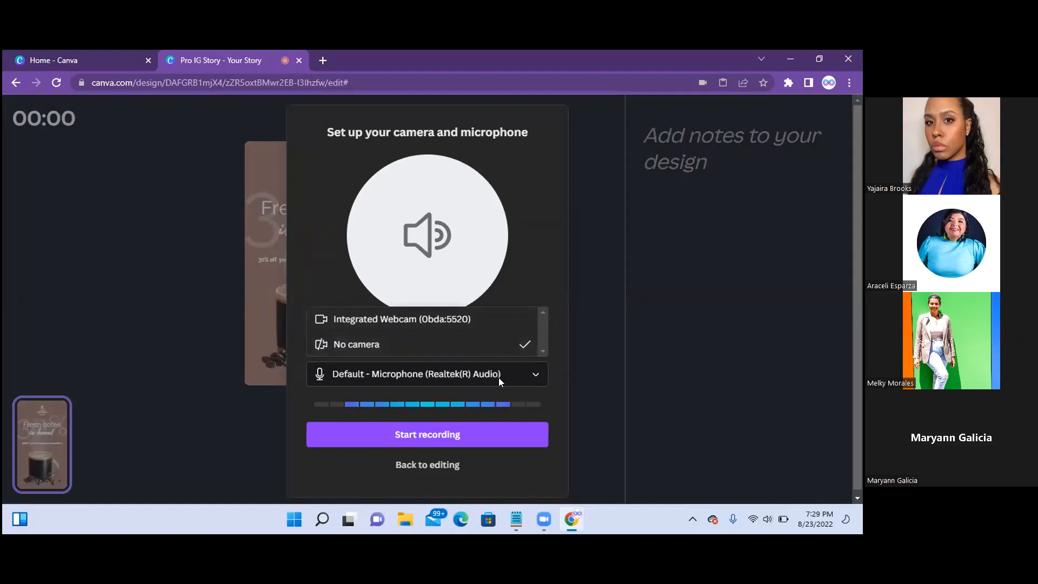
pyautogui.click(527, 374)
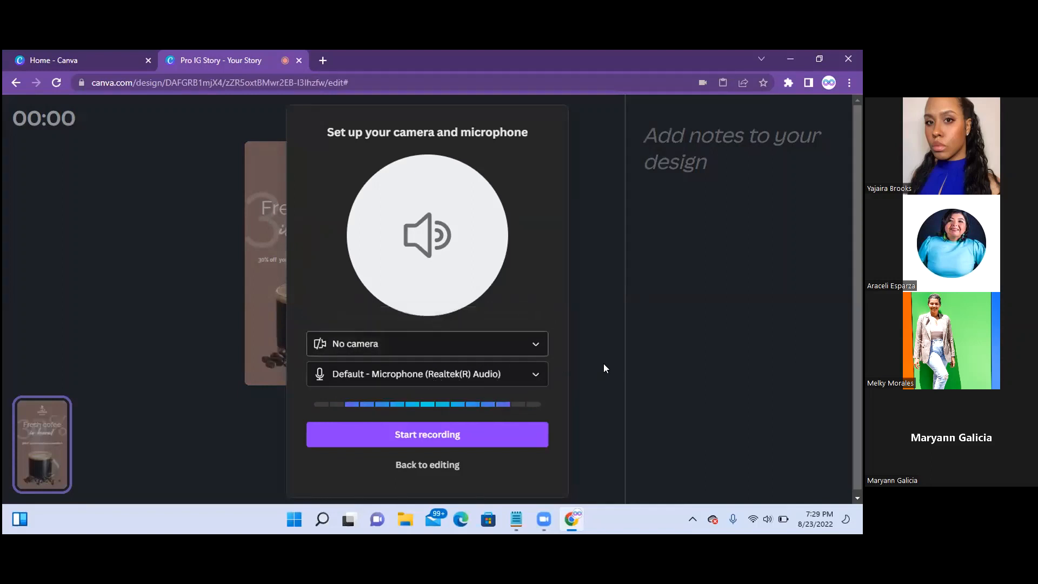
pyautogui.click(536, 374)
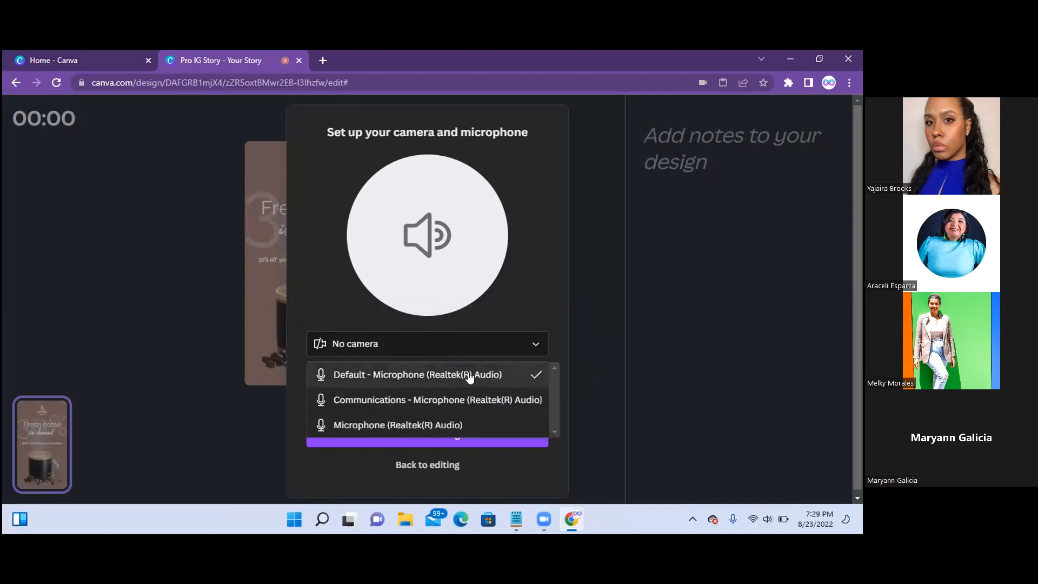
pyautogui.click(469, 377)
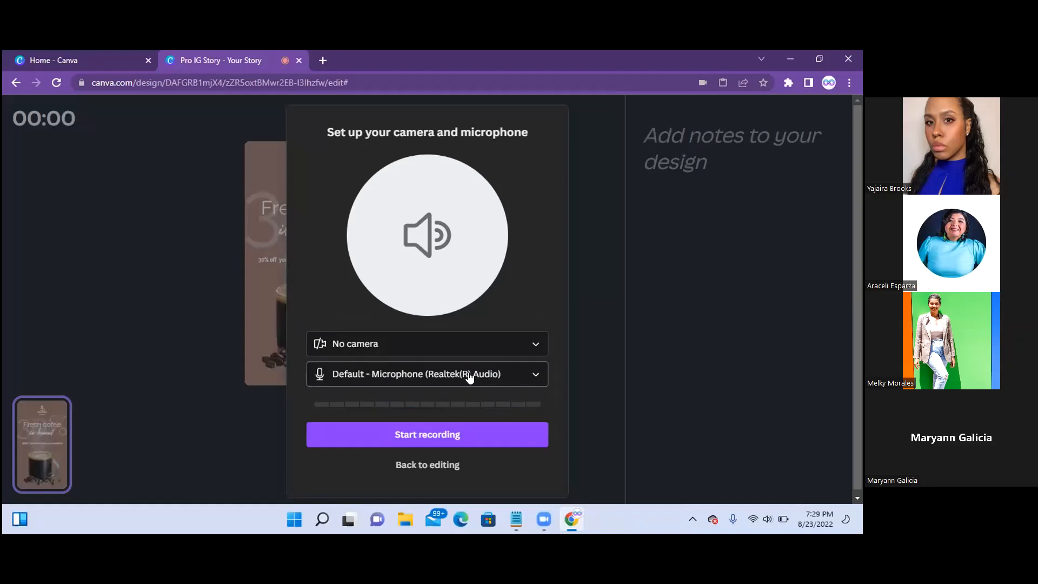
pyautogui.click(450, 465)
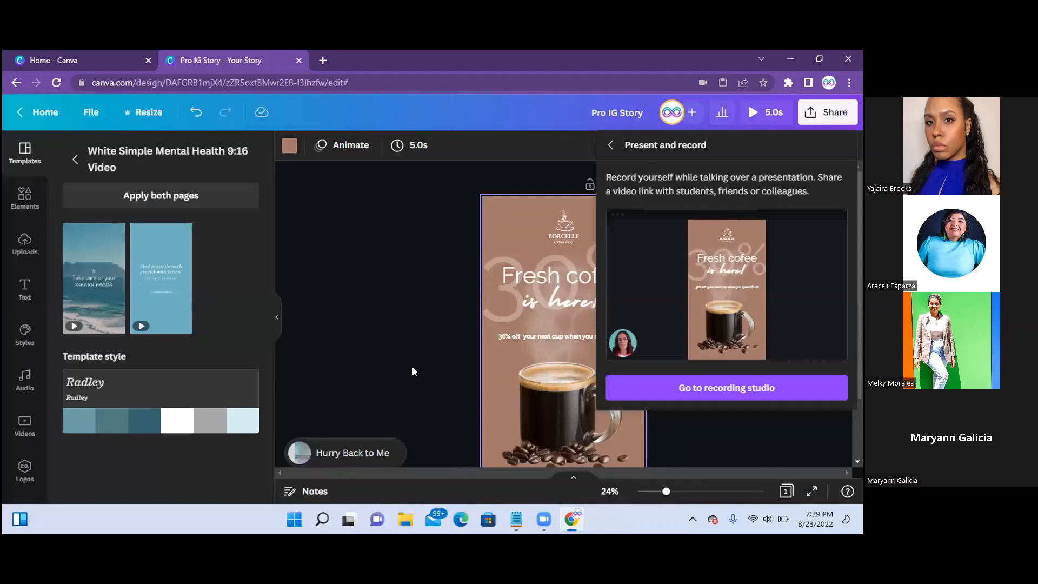
# Open the audio library and look through the recently used and Happy tracks.
pyautogui.click(29, 381)
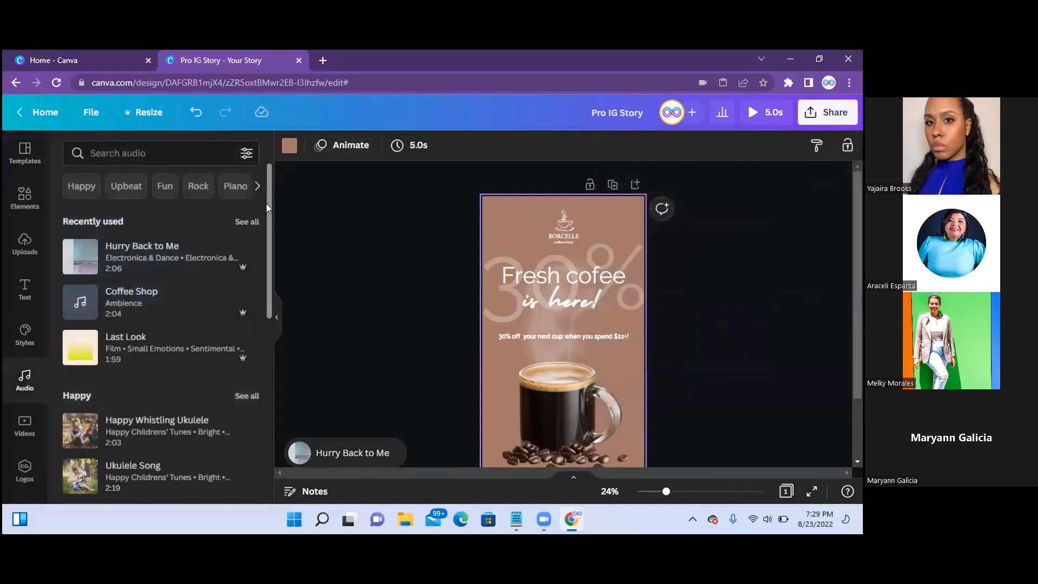
pyautogui.moveTo(266, 204); pyautogui.dragTo(270, 247)
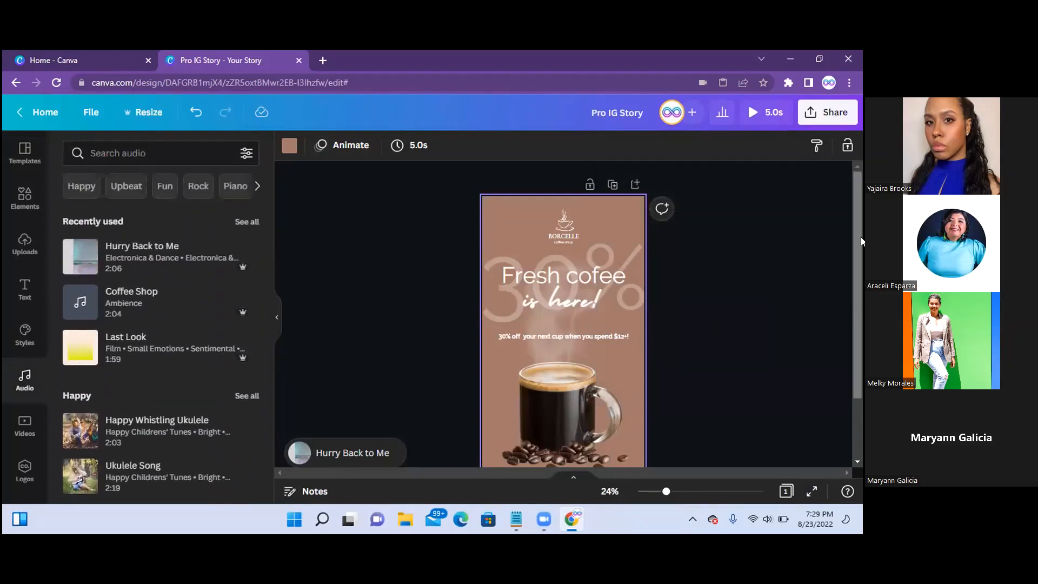
# Switch to File Explorer and browse the Downloads folder down to the banner image.
pyautogui.moveTo(860, 267); pyautogui.dragTo(860, 286)
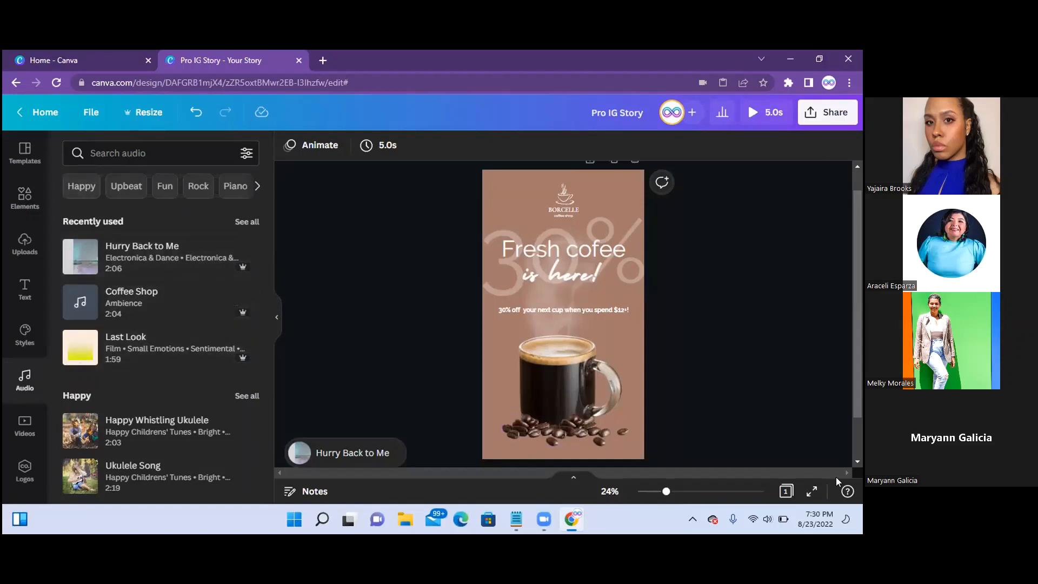
pyautogui.click(404, 521)
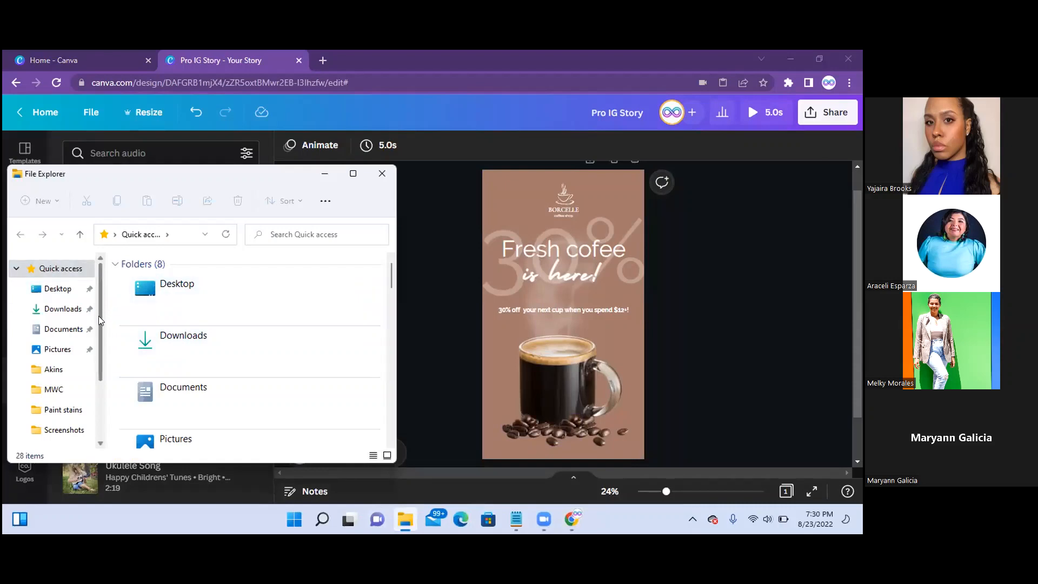
pyautogui.scroll(-1, 99, 316)
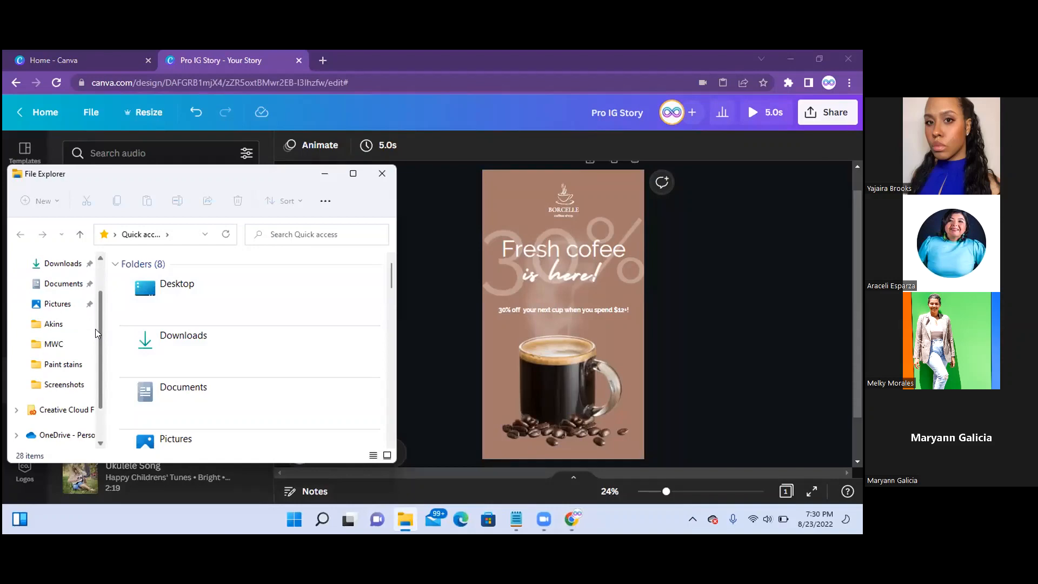
pyautogui.scroll(-2, 96, 332)
pyautogui.scroll(3, 94, 308)
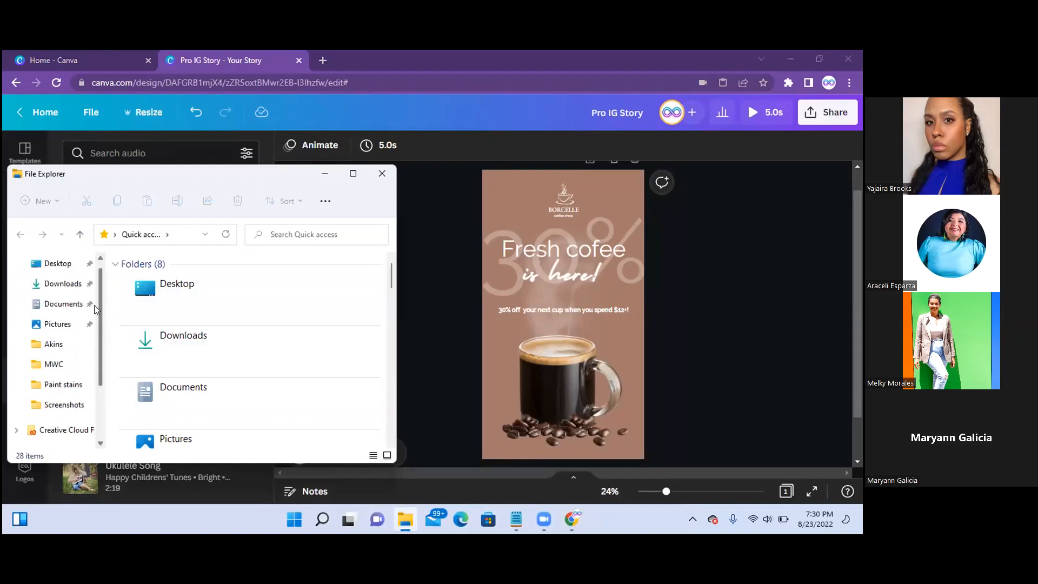
pyautogui.scroll(-1, 95, 307)
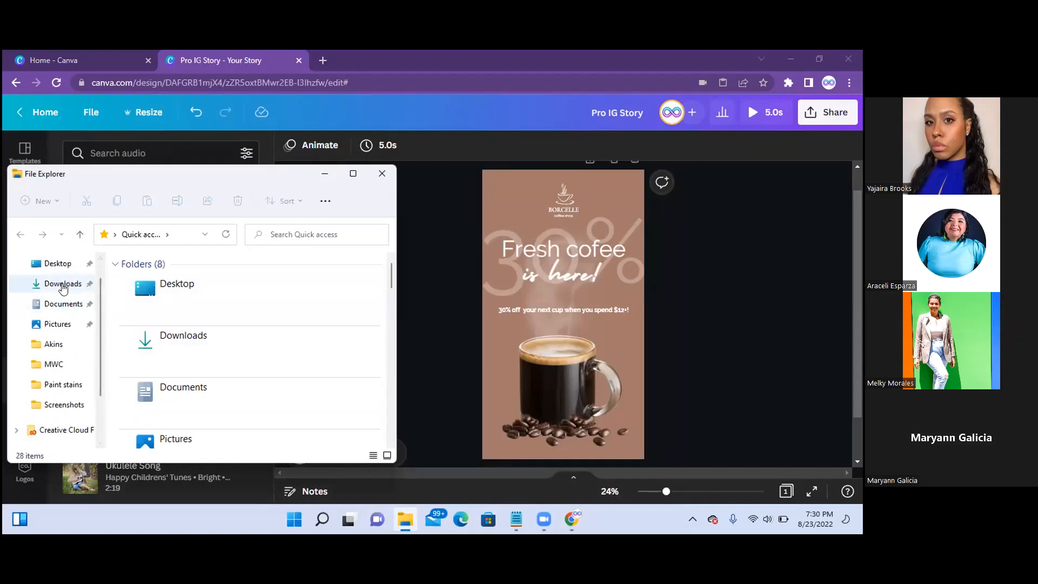
pyautogui.click(58, 325)
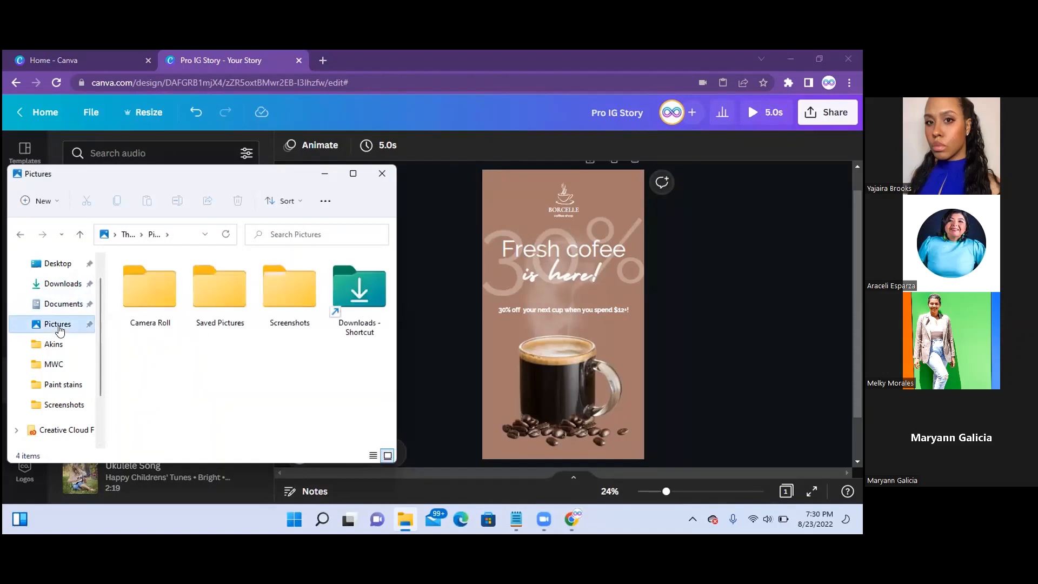
pyautogui.click(59, 286)
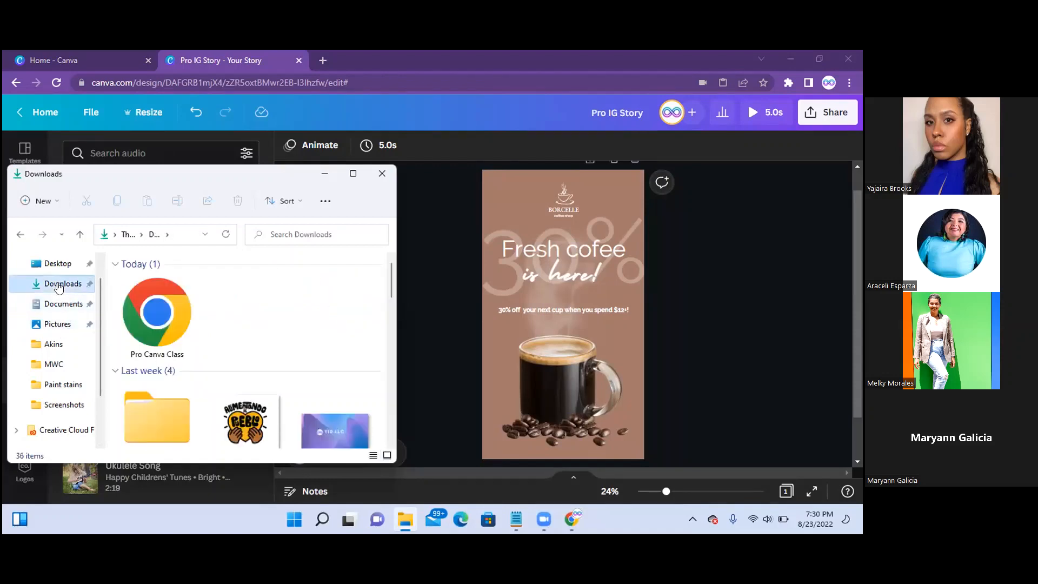
pyautogui.scroll(-1, 392, 283)
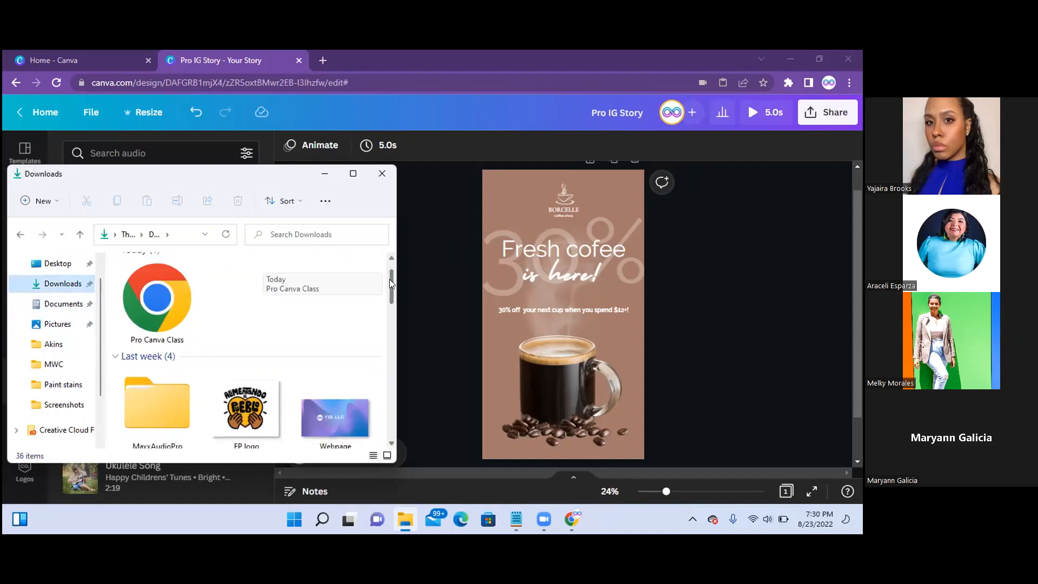
pyautogui.moveTo(390, 279); pyautogui.dragTo(389, 345)
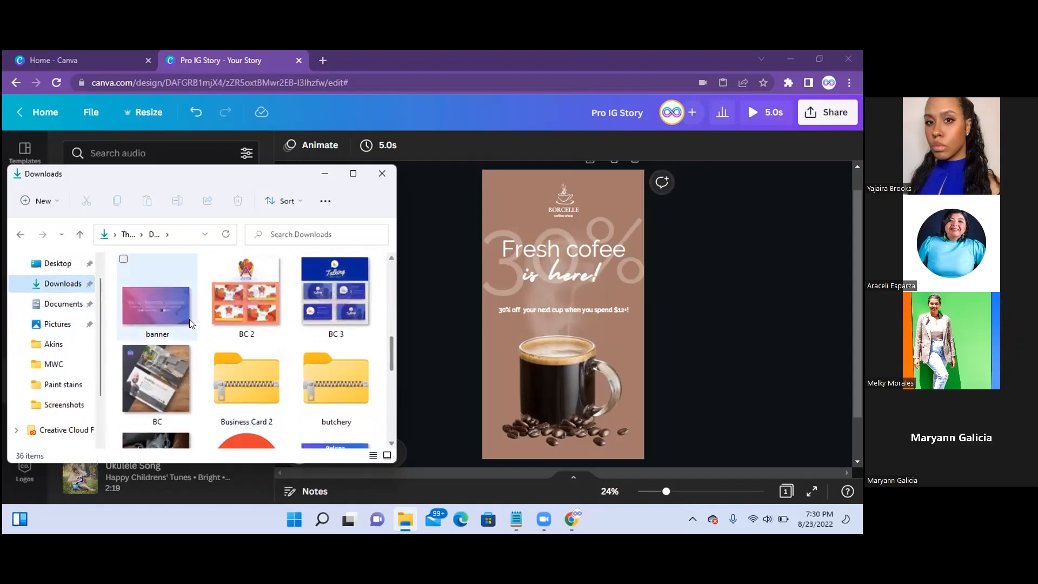
# Upload the banner image from the Downloads folder into the Canva design's uploads.
pyautogui.click(173, 315)
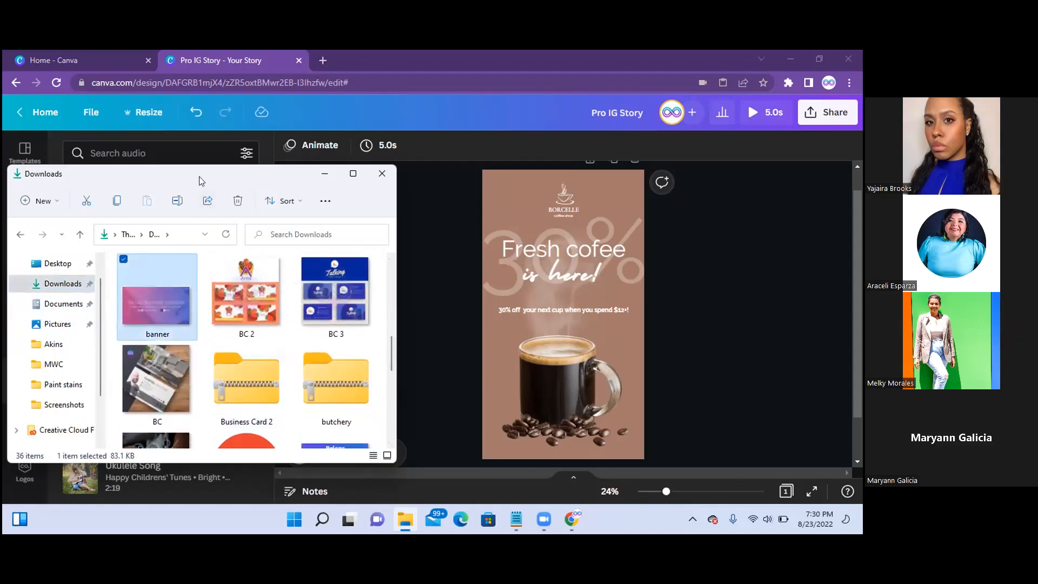
pyautogui.moveTo(199, 176); pyautogui.dragTo(471, 197)
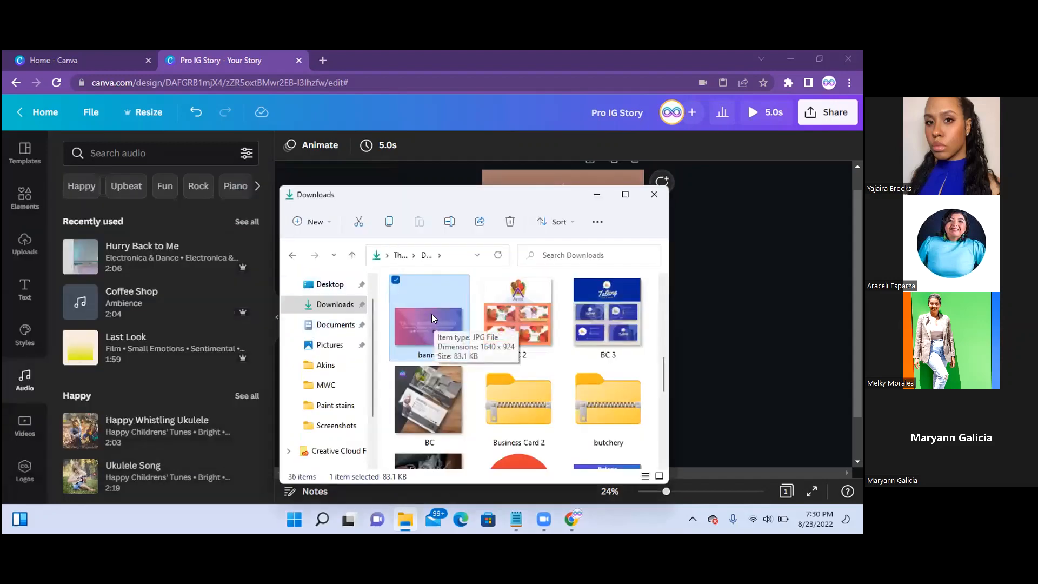
pyautogui.moveTo(432, 313); pyautogui.dragTo(120, 296)
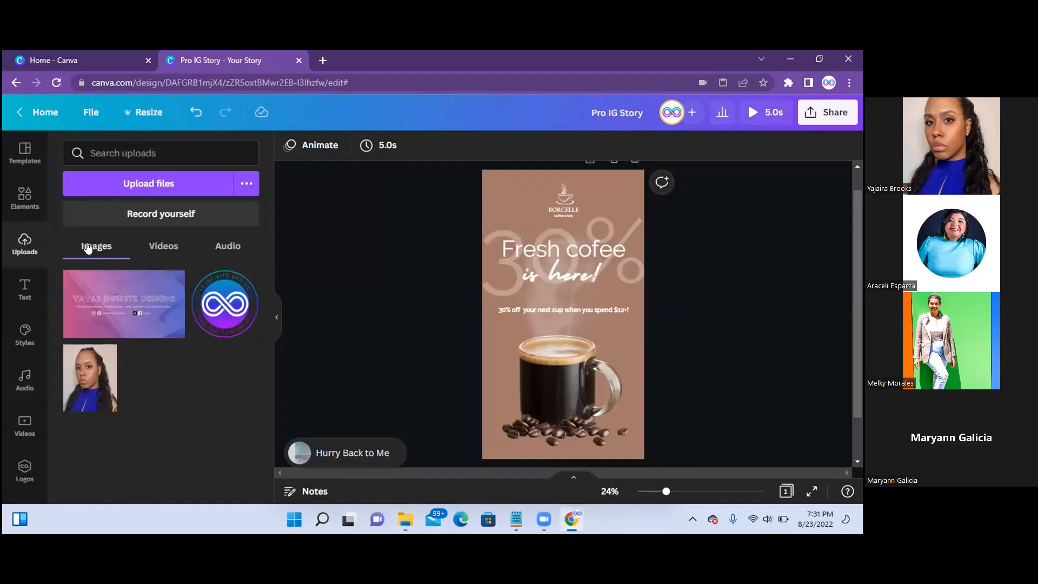
# Look through the uploaded videos and audio files.
pyautogui.click(159, 246)
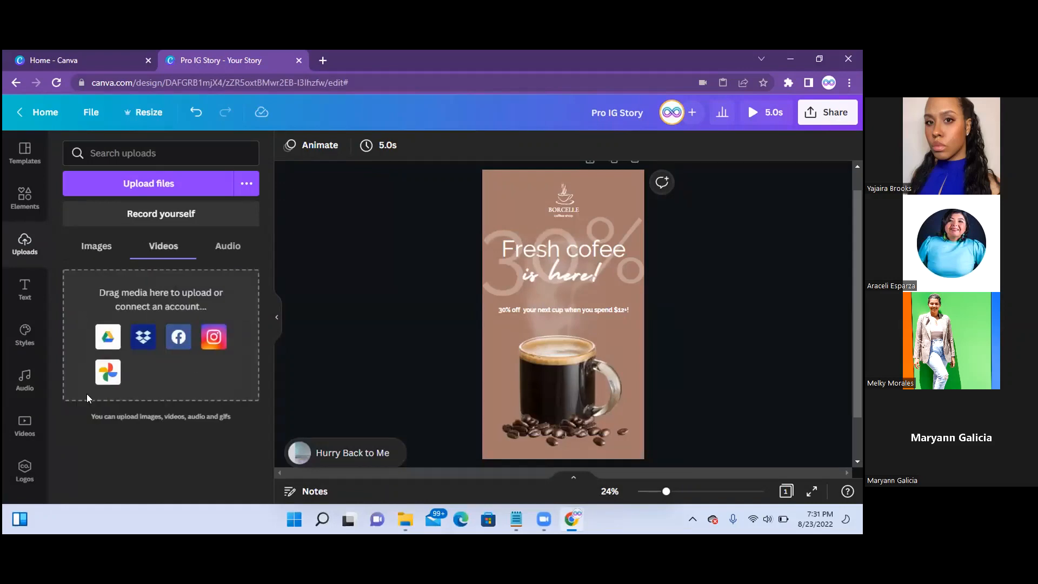
pyautogui.click(228, 249)
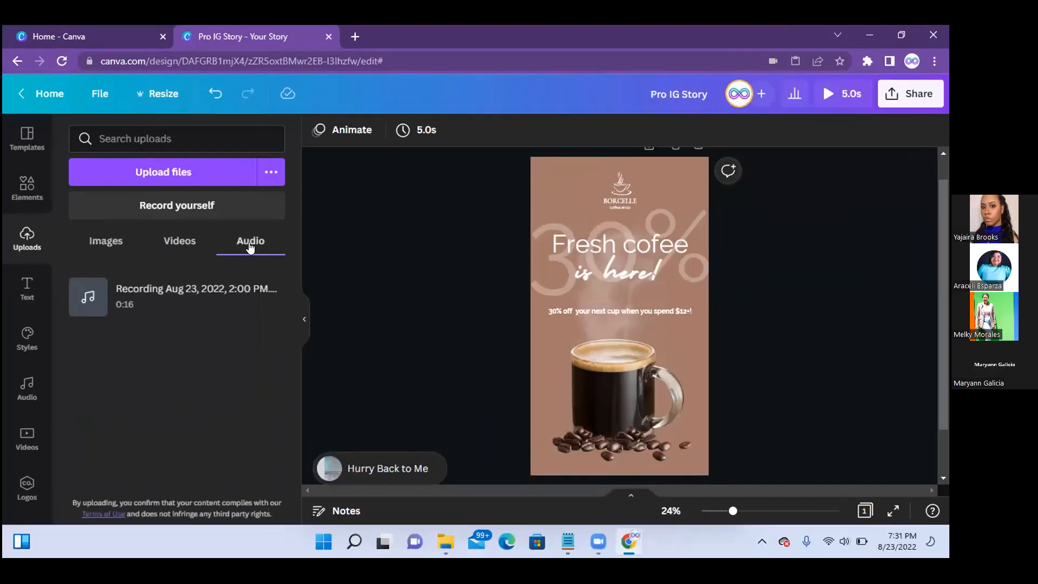
# Try the uploaded banner image as the coffee story's background and undo the replacement.
pyautogui.click(107, 243)
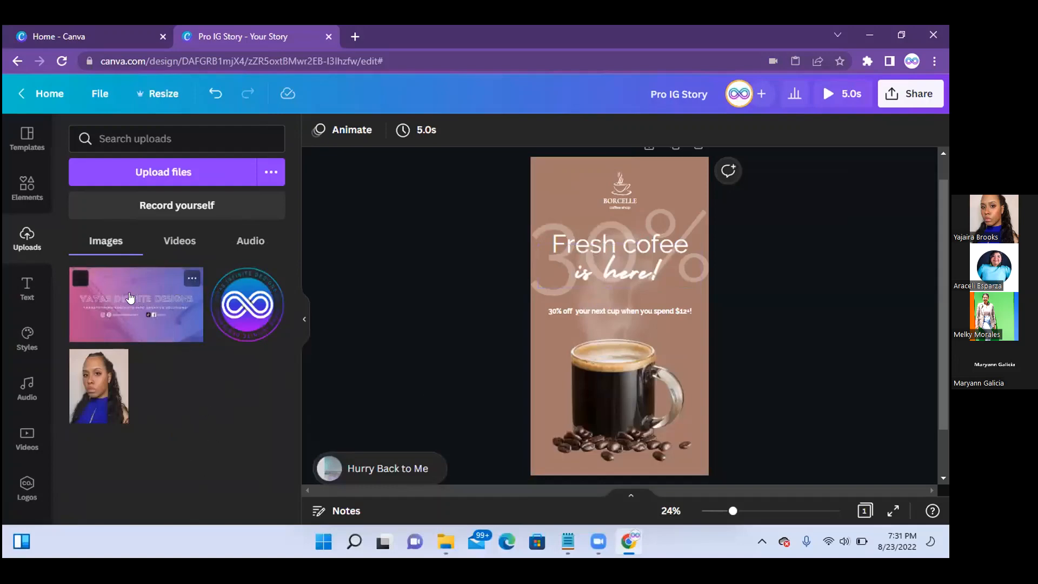
pyautogui.moveTo(134, 291); pyautogui.dragTo(543, 359)
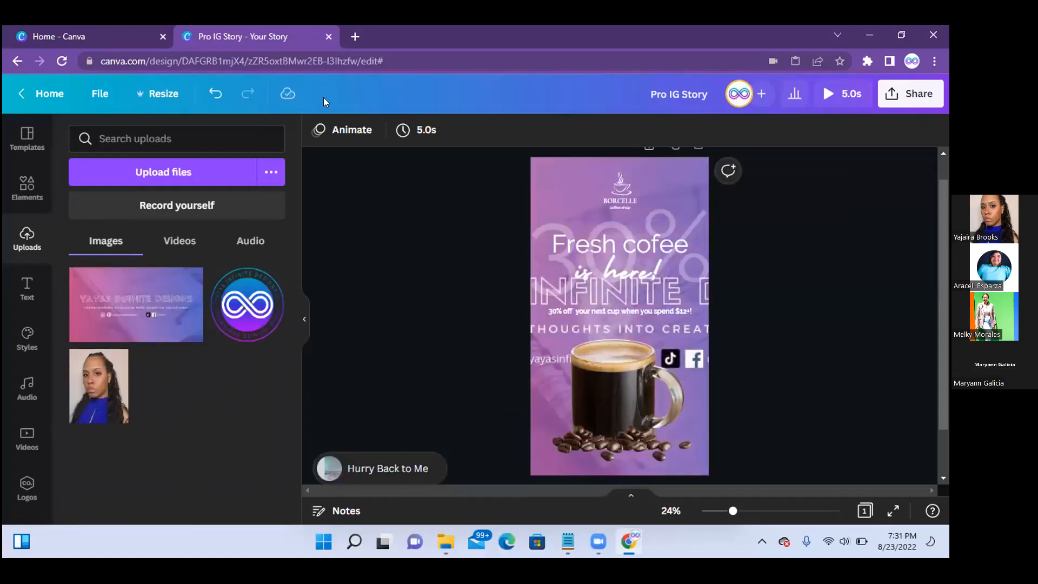
pyautogui.click(213, 95)
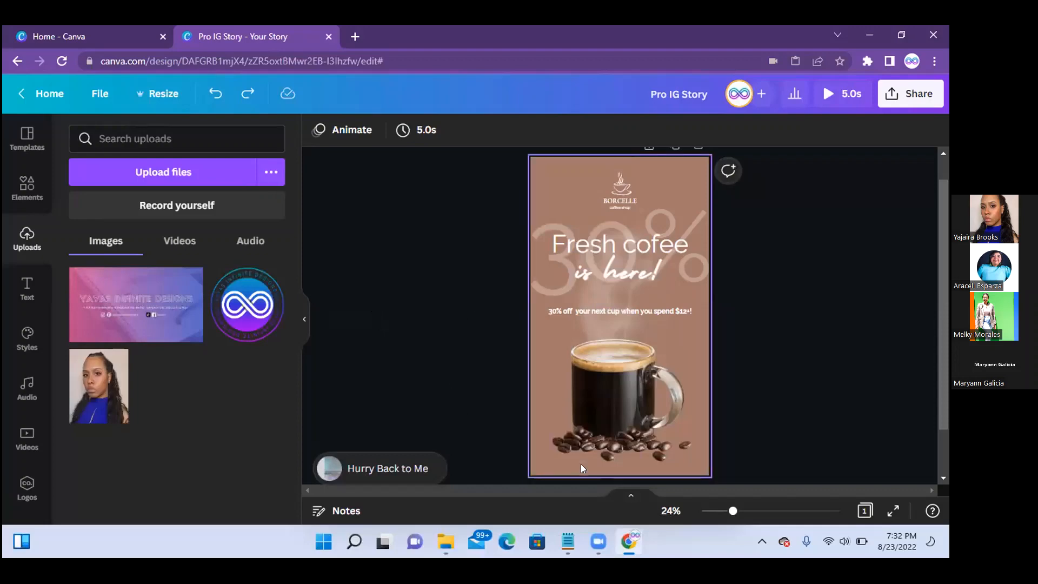
# Switch back to File Explorer and open the Pro Canva Class PDF from the Downloads folder.
pyautogui.click(446, 543)
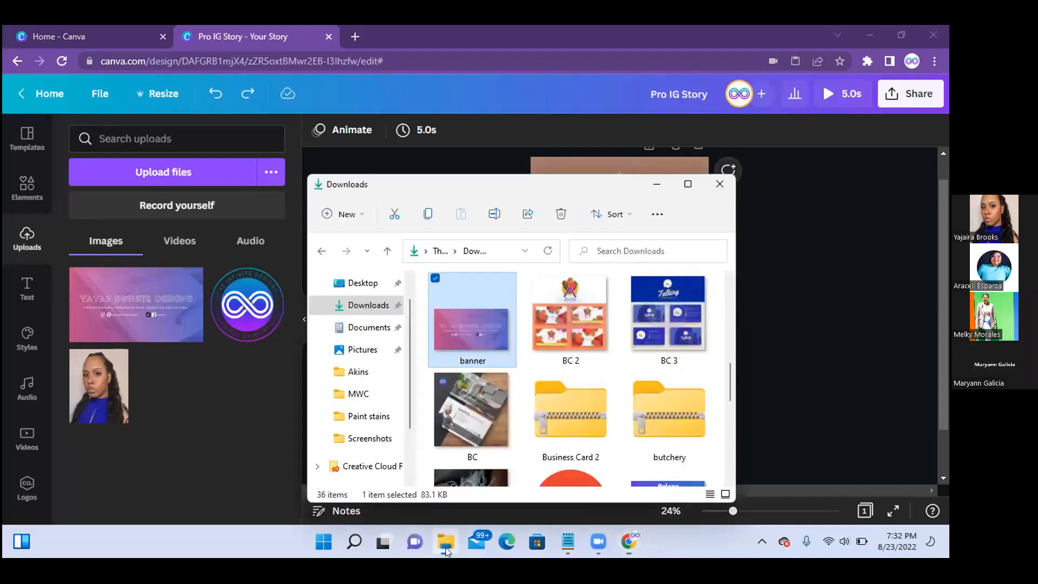
pyautogui.scroll(1, 408, 340)
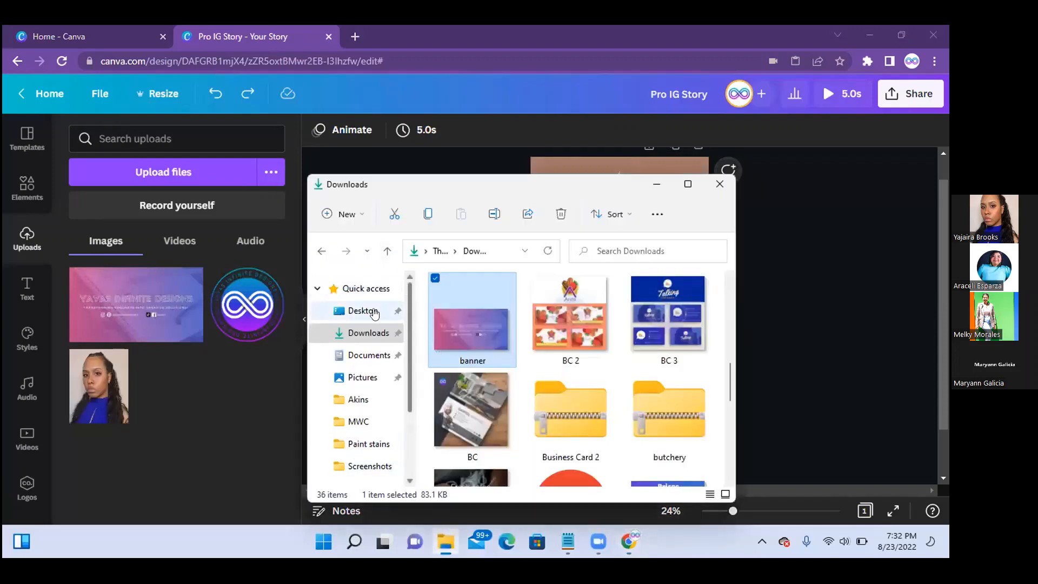
pyautogui.click(352, 335)
pyautogui.click(483, 341)
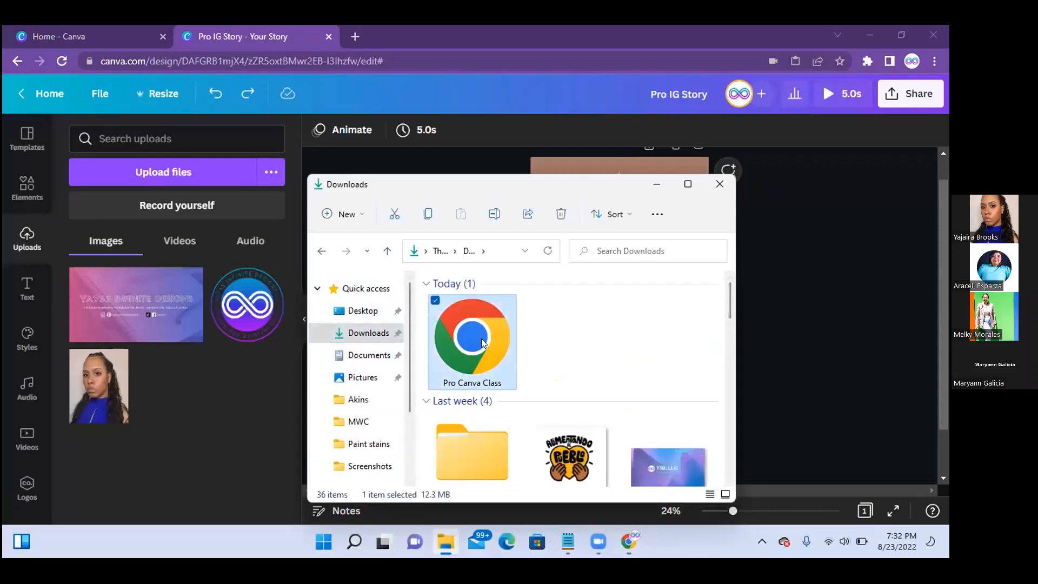
pyautogui.doubleClick(483, 341)
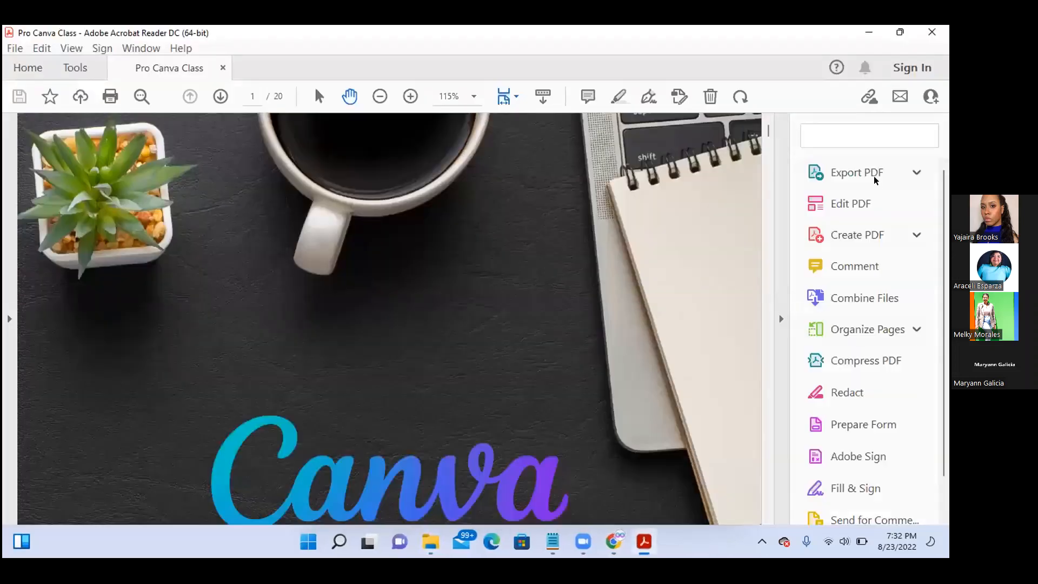
# Zoom the class PDF out to 66.7% and go to page 14.
pyautogui.scroll(-3, 610, 308)
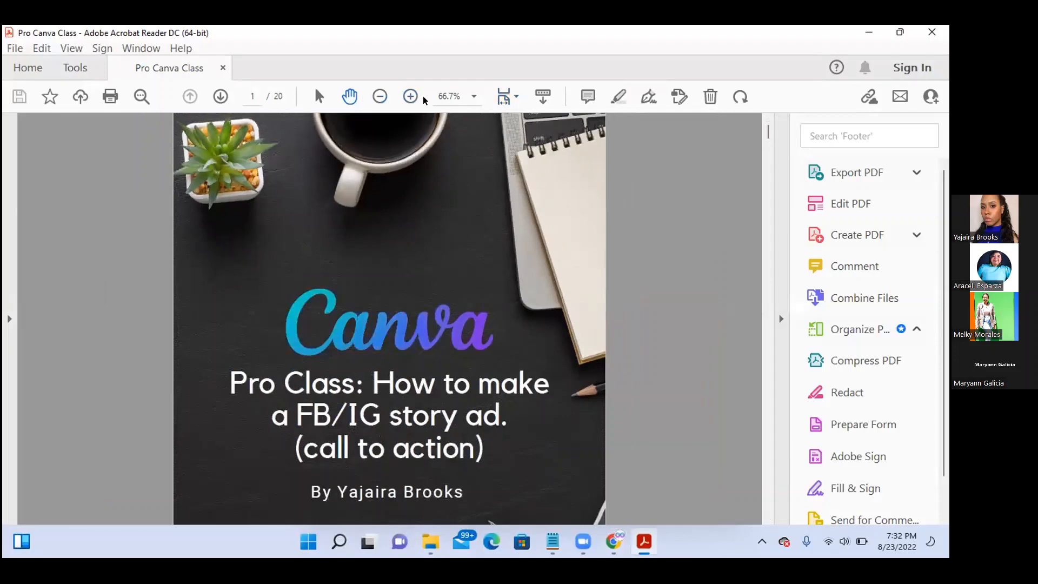
pyautogui.click(252, 97)
pyautogui.write('14')
pyautogui.press('Return')
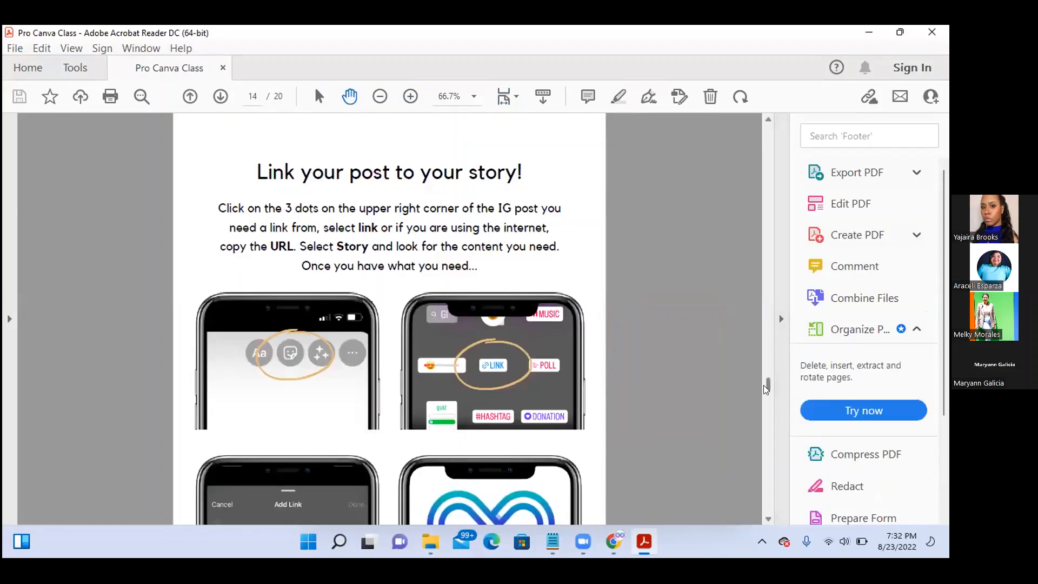
# Read the instructions for linking a post to a story on page 14, and close the PDF and the Downloads window.
pyautogui.moveTo(763, 384)
pyautogui.mouseDown()
pyautogui.moveTo(767, 400)
pyautogui.moveTo(767, 384)
pyautogui.mouseUp()
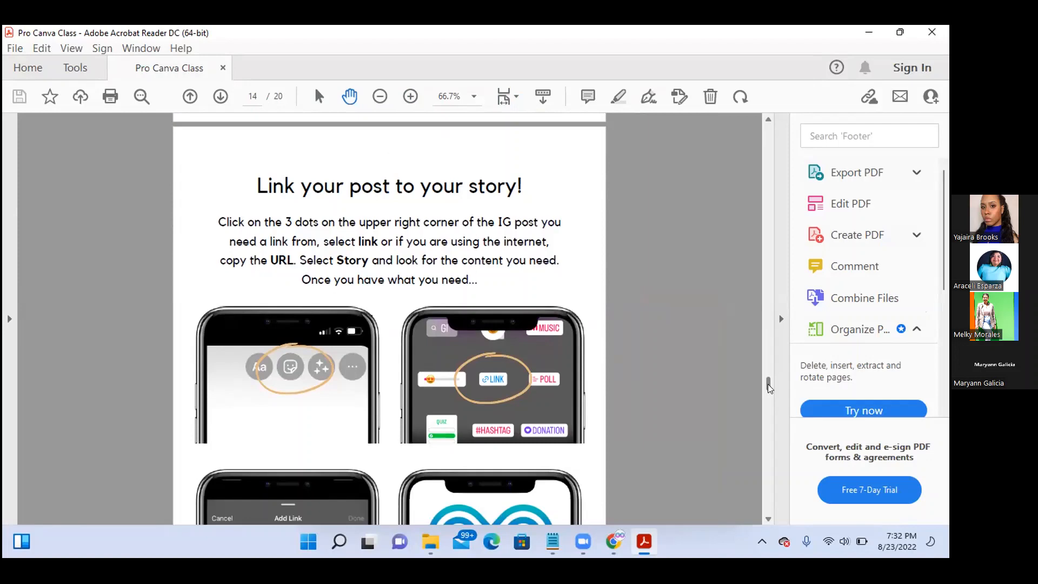
pyautogui.moveTo(769, 388)
pyautogui.mouseDown()
pyautogui.moveTo(769, 401)
pyautogui.moveTo(771, 389)
pyautogui.mouseUp()
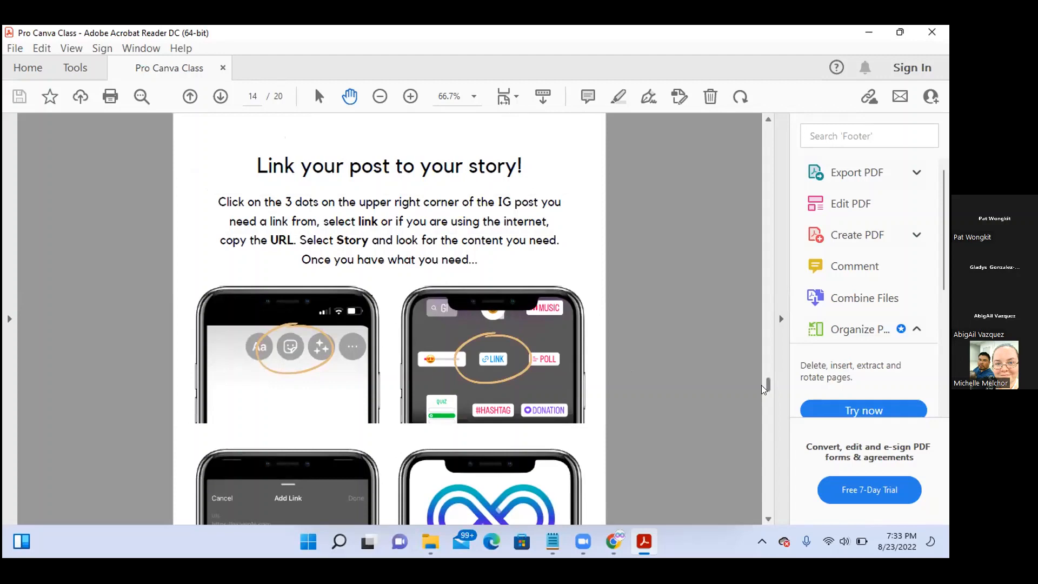
pyautogui.moveTo(767, 382); pyautogui.dragTo(762, 381)
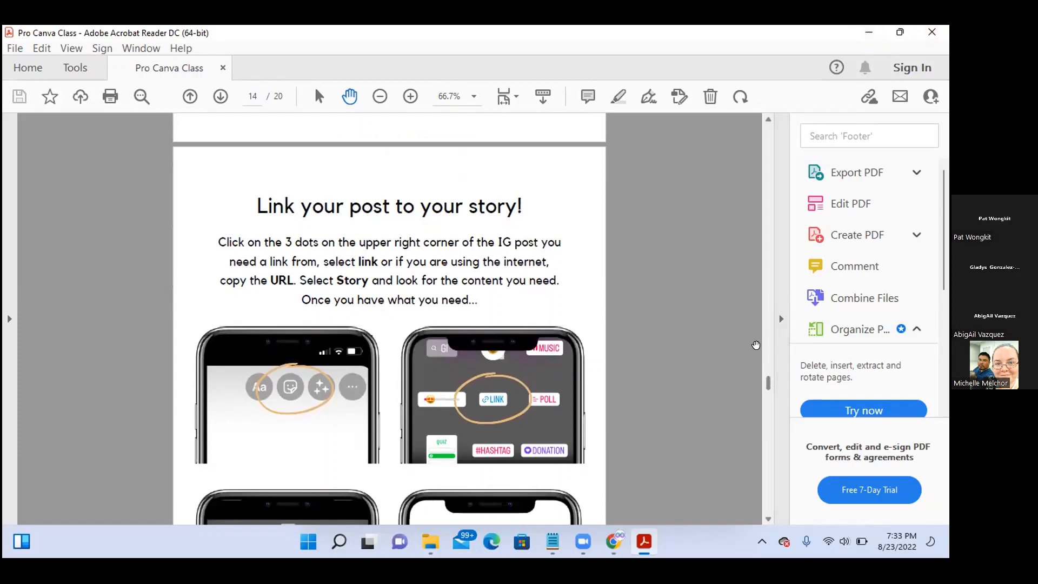
pyautogui.moveTo(767, 382); pyautogui.dragTo(768, 383)
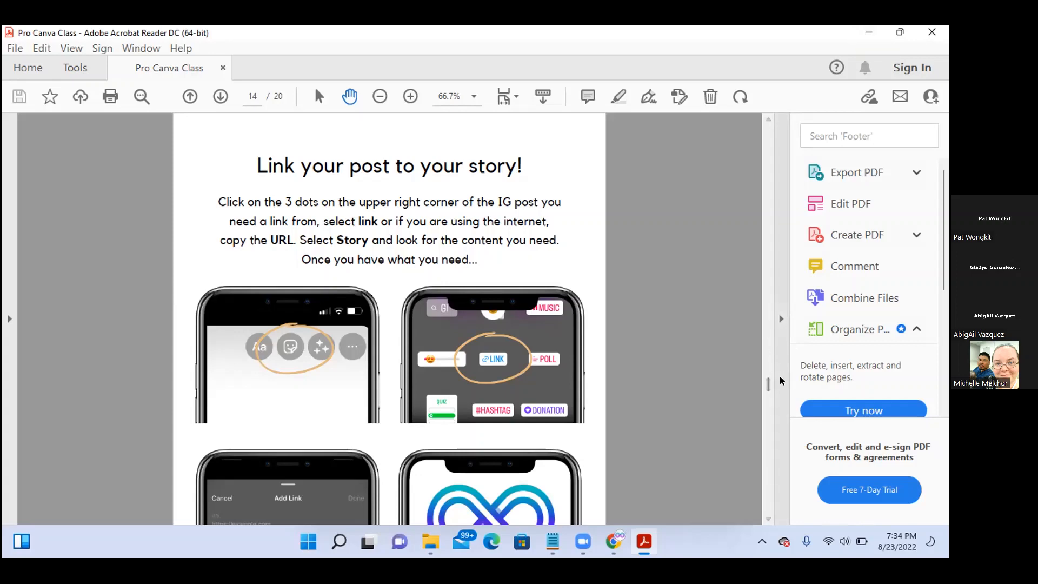
pyautogui.scroll(-3, 769, 386)
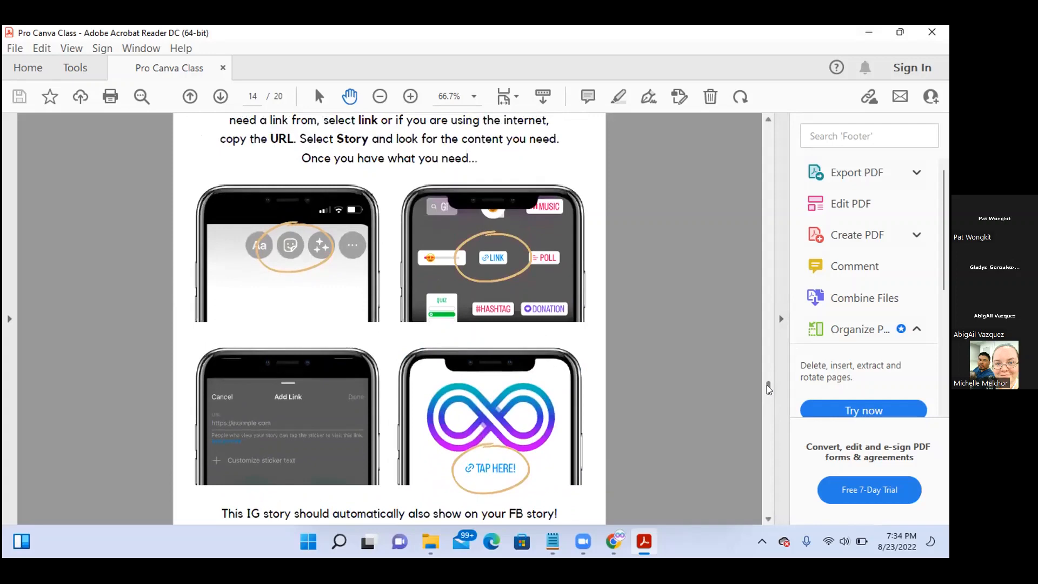
pyautogui.scroll(-2, 768, 387)
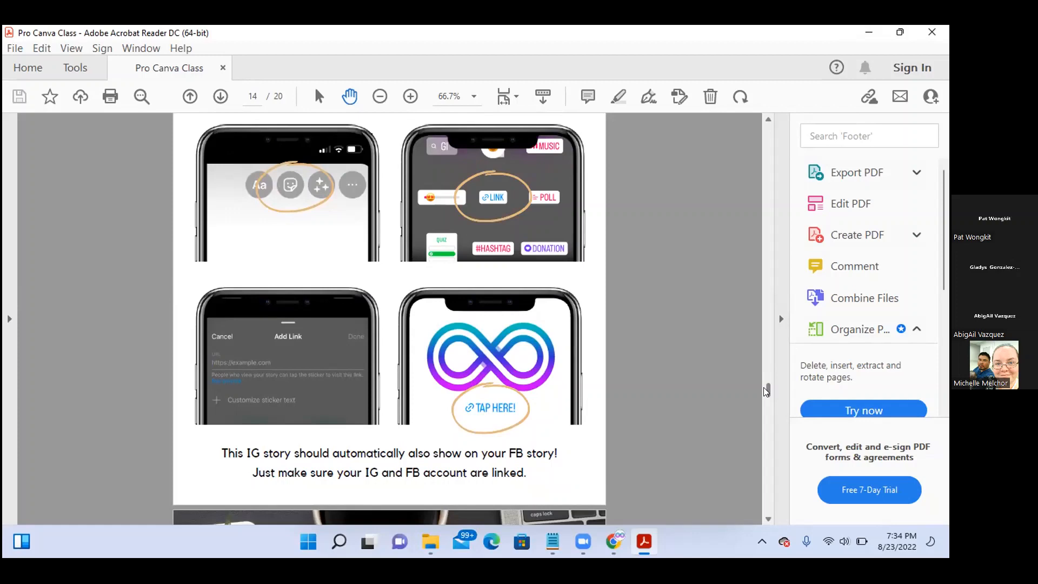
pyautogui.click(932, 33)
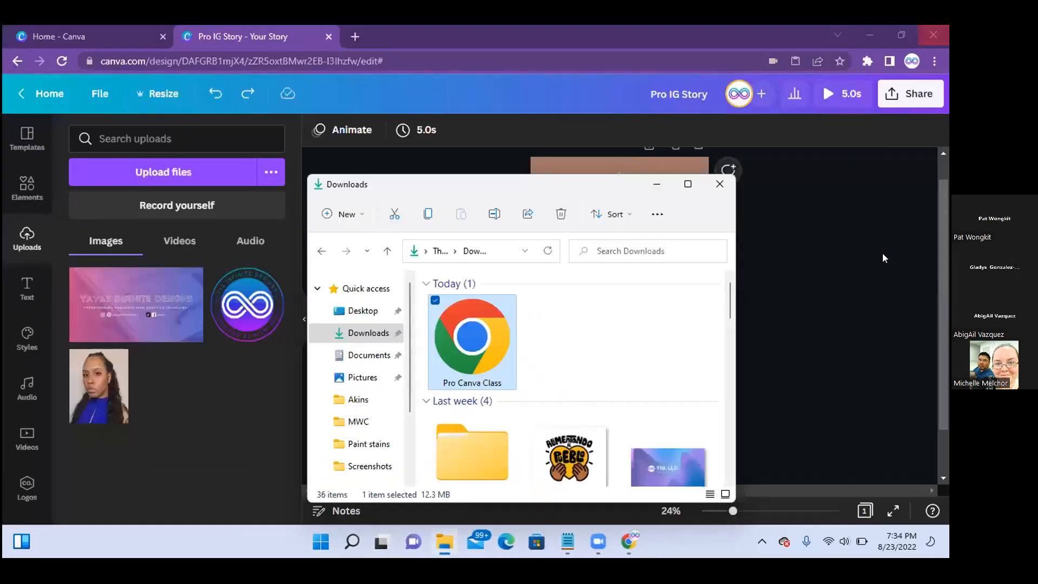
pyautogui.click(716, 186)
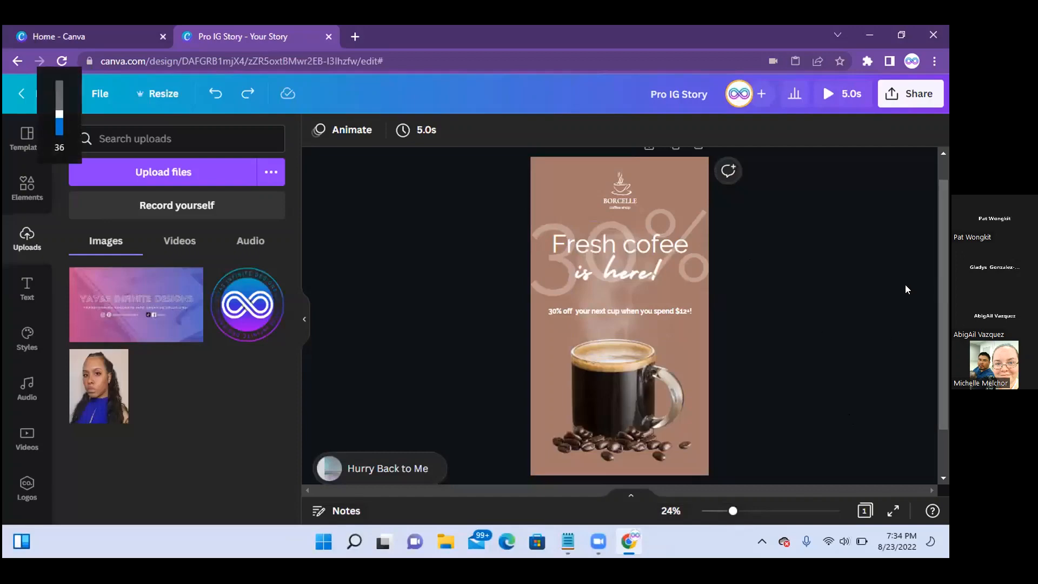
# Play the coffee story's preview with its audio while adjusting the computer's volume, and close the preview.
pyautogui.click(837, 94)
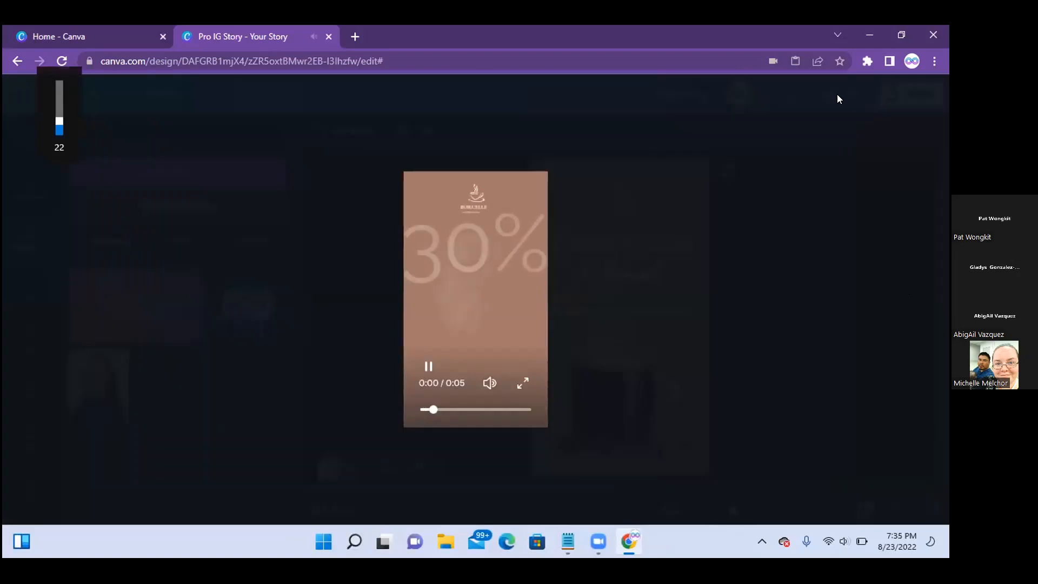
pyautogui.press('XF86AudioRaiseVolume')
pyautogui.press('XF86AudioRaiseVolume')
pyautogui.press('XF86AudioRaiseVolume')
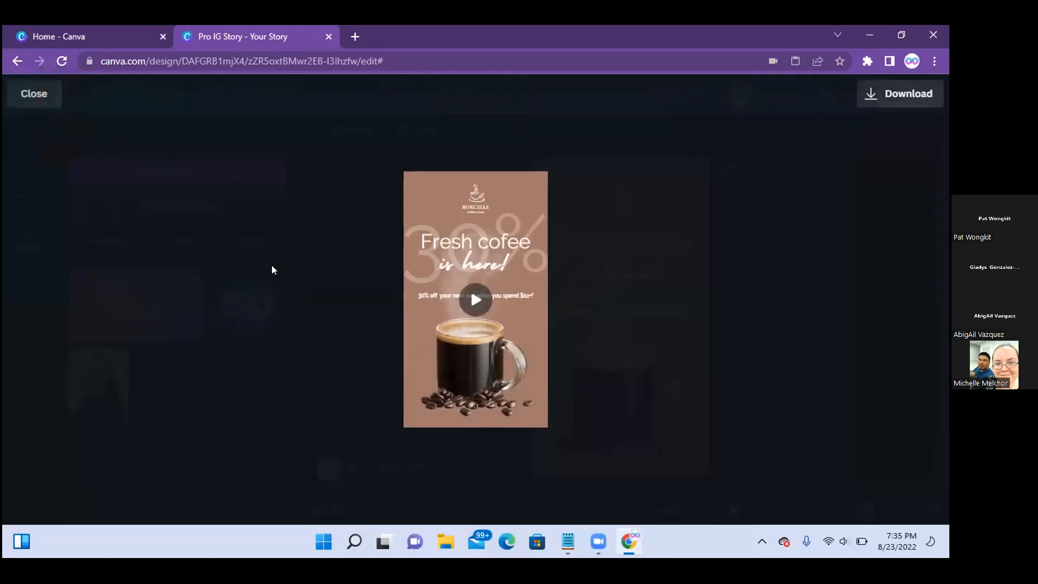
pyautogui.click(34, 95)
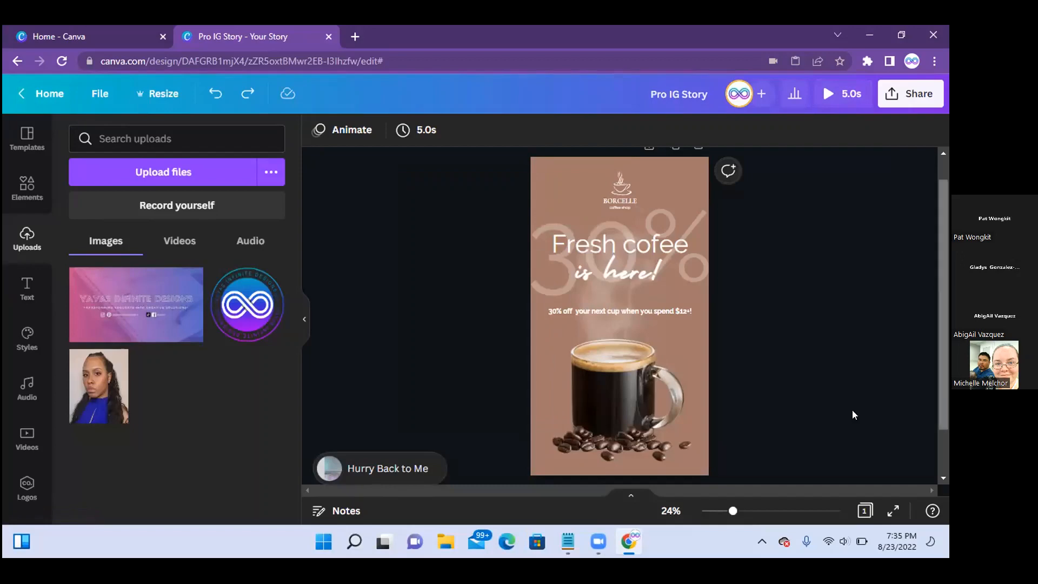
# Review the story's share options and the available download file types, and close the share options.
pyautogui.click(915, 101)
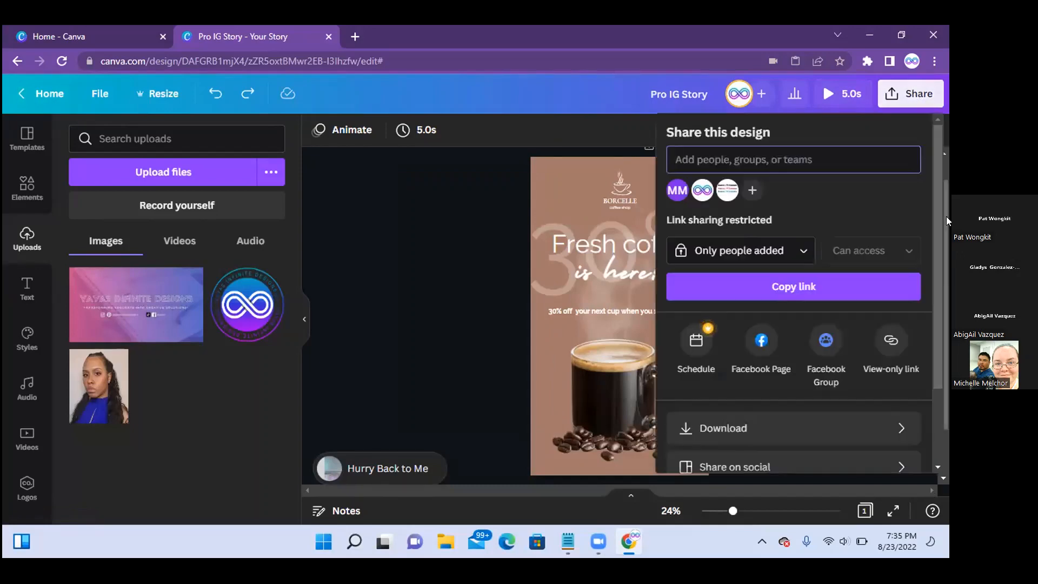
pyautogui.click(878, 428)
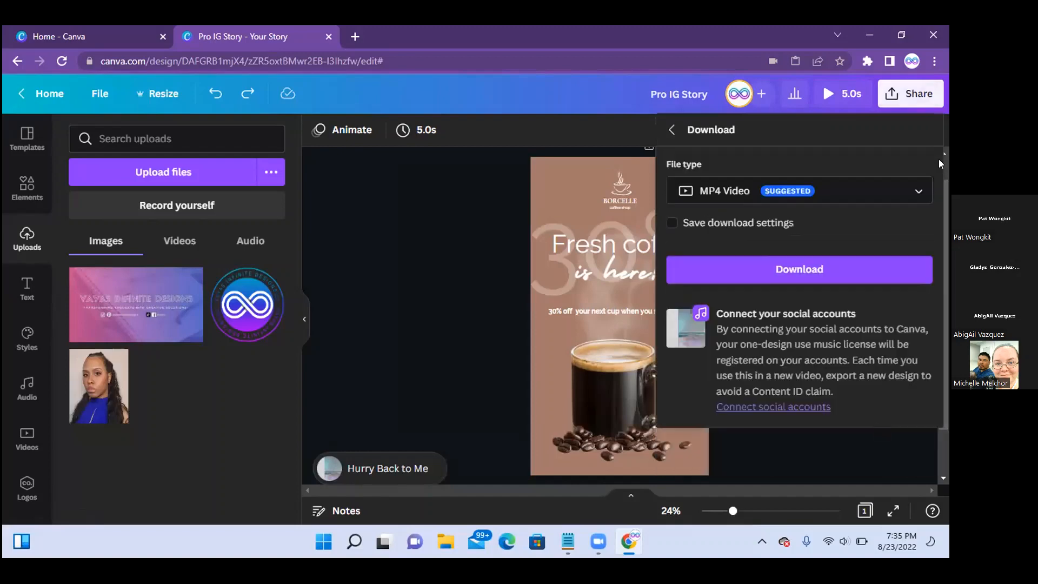
pyautogui.click(917, 193)
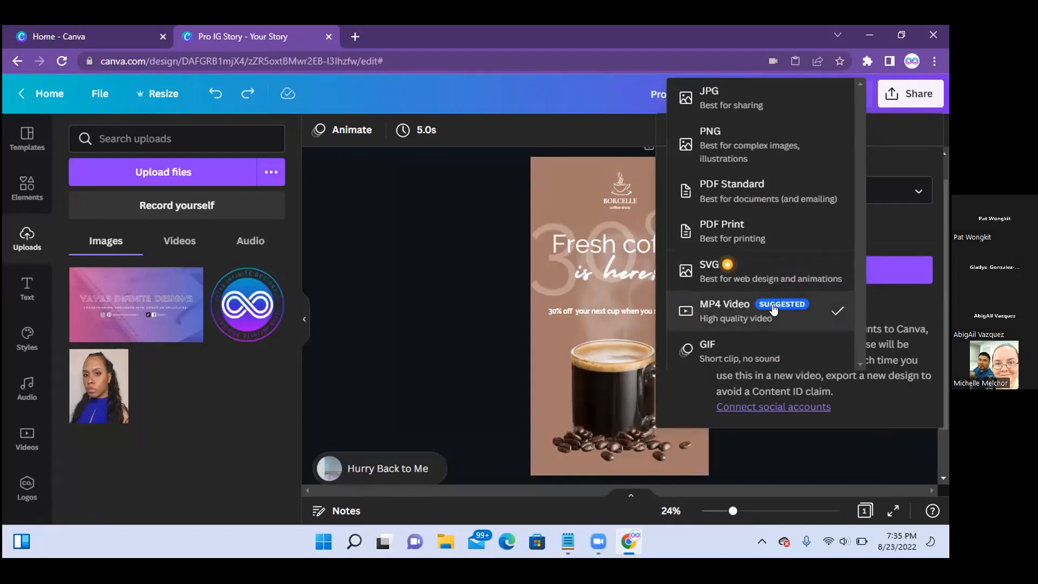
pyautogui.click(492, 326)
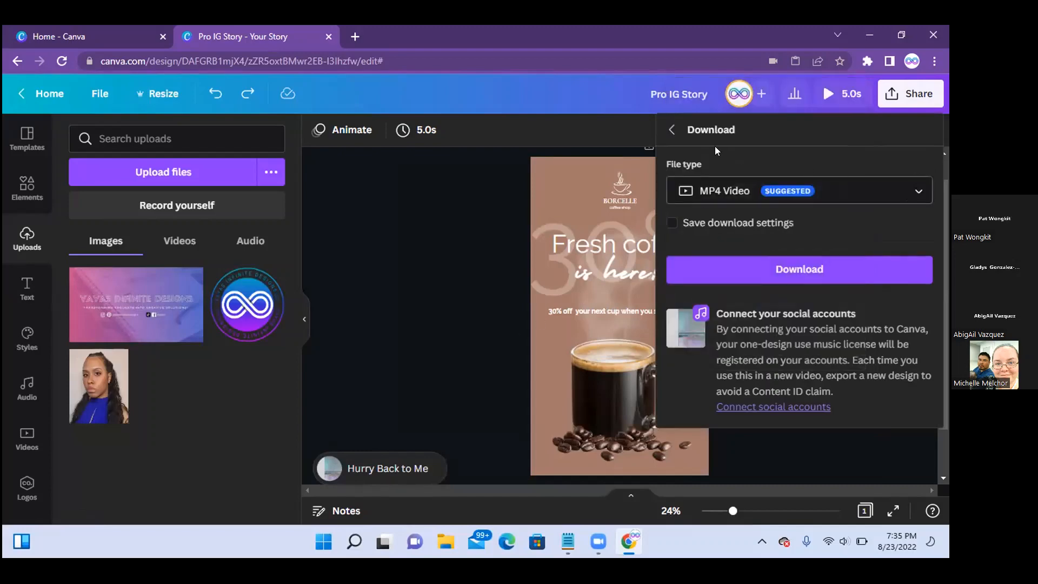
pyautogui.click(669, 131)
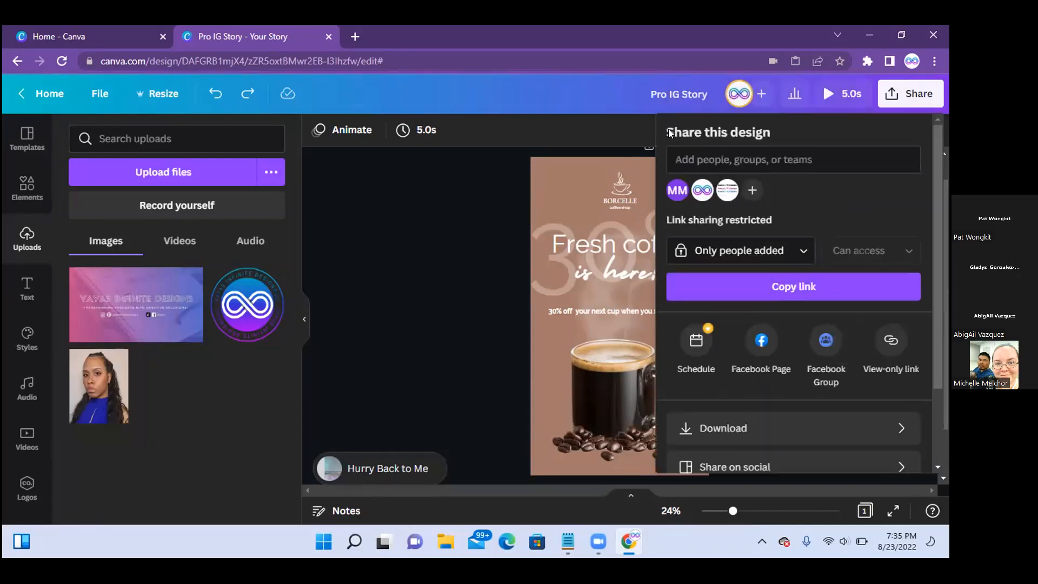
pyautogui.click(483, 287)
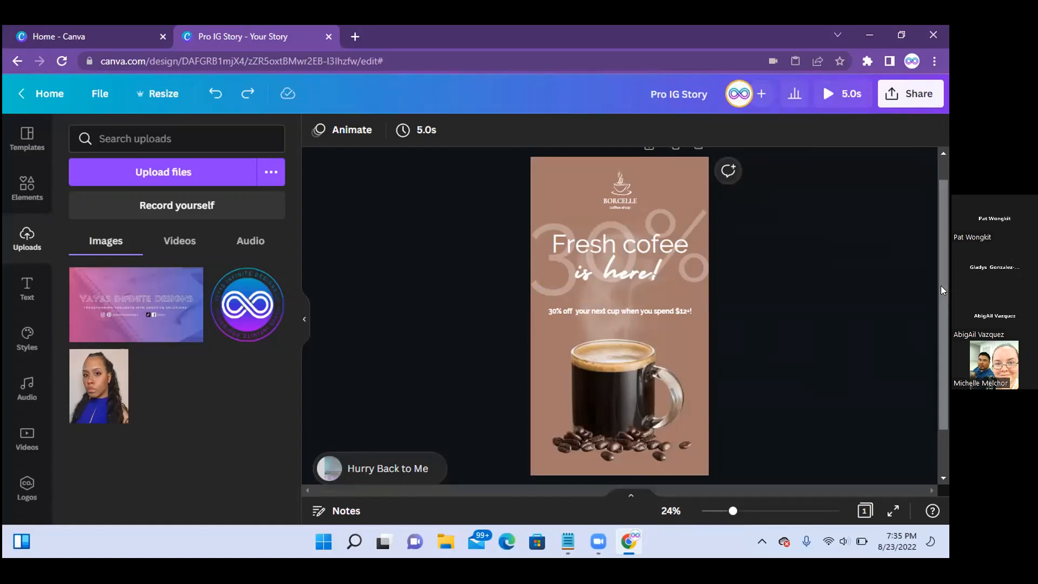
pyautogui.moveTo(941, 285)
pyautogui.mouseDown()
pyautogui.moveTo(946, 342)
pyautogui.moveTo(941, 270)
pyautogui.mouseUp()
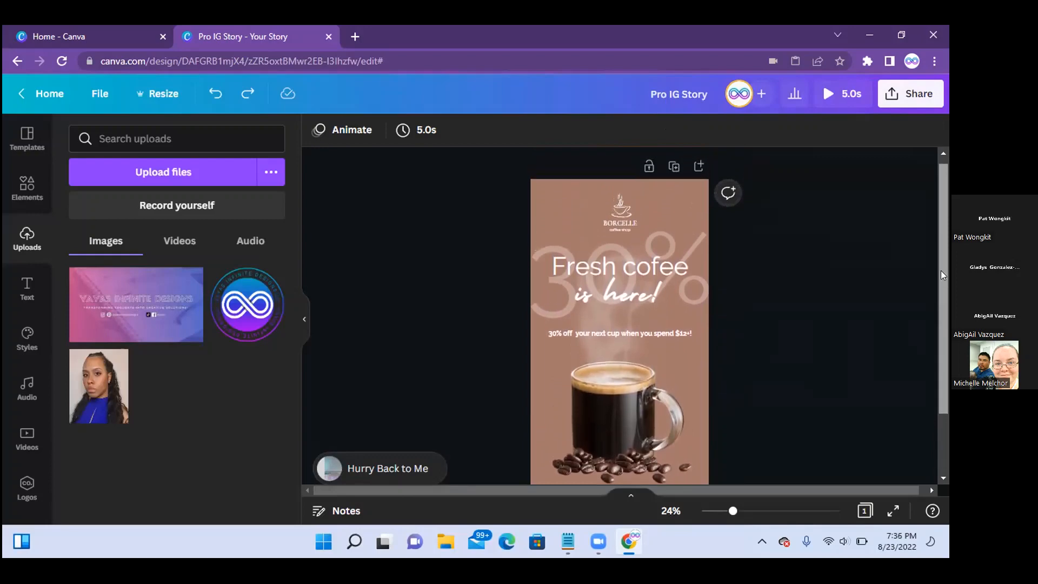
# Raise the computer's volume.
pyautogui.press('XF86AudioRaiseVolume')
pyautogui.press('XF86AudioRaiseVolume')
pyautogui.press('XF86AudioRaiseVolume')
pyautogui.press('XF86AudioRaiseVolume')
pyautogui.press('XF86AudioRaiseVolume')
pyautogui.press('XF86AudioRaiseVolume')
pyautogui.press('XF86AudioRaiseVolume')
pyautogui.press('XF86AudioRaiseVolume')
pyautogui.press('XF86AudioRaiseVolume')
pyautogui.press('XF86AudioRaiseVolume')
pyautogui.press('XF86AudioRaiseVolume')
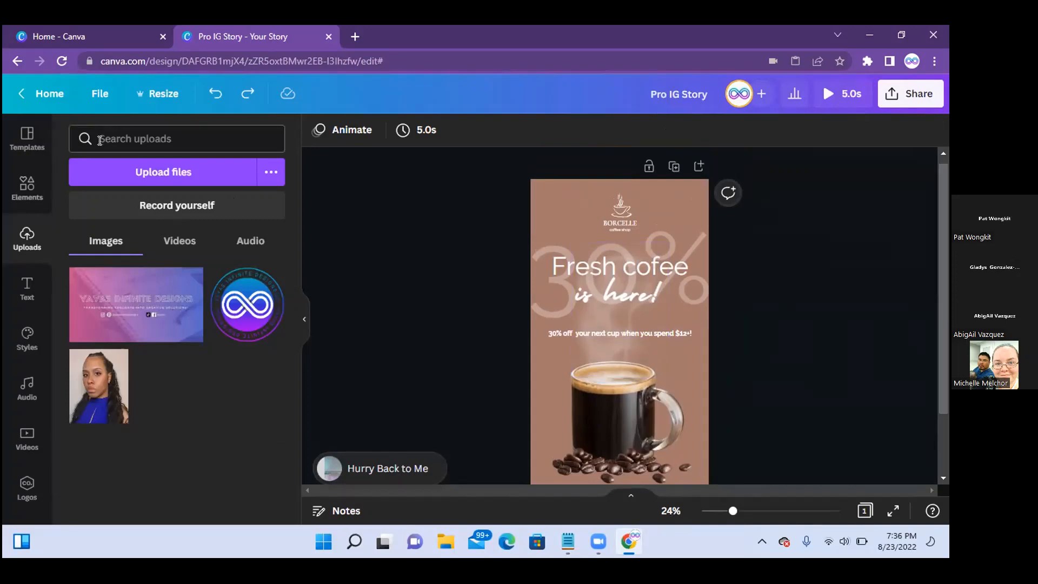
# Return to the home page and open the custom size settings for a new design.
pyautogui.click(19, 96)
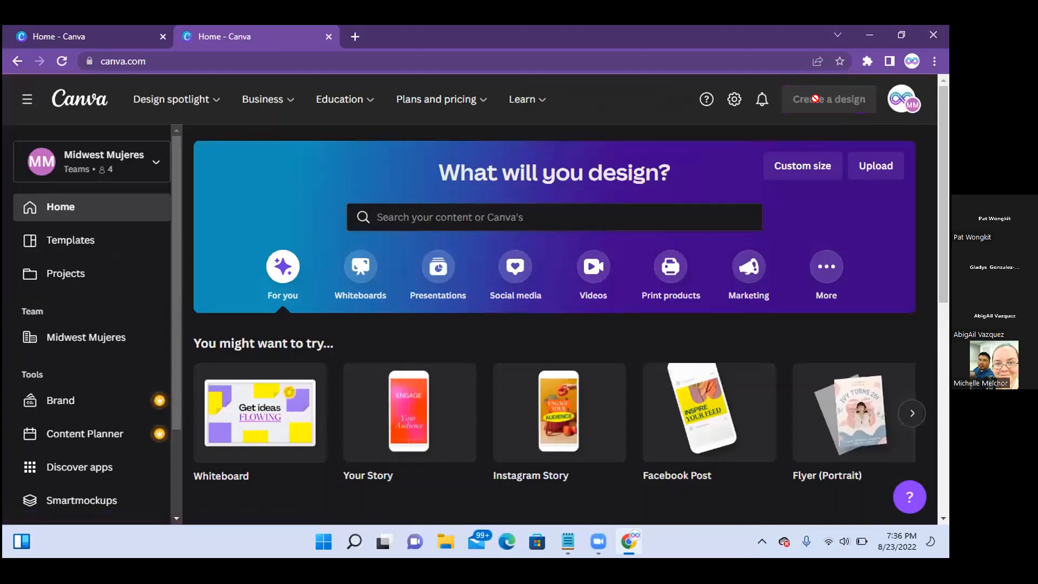
pyautogui.click(817, 103)
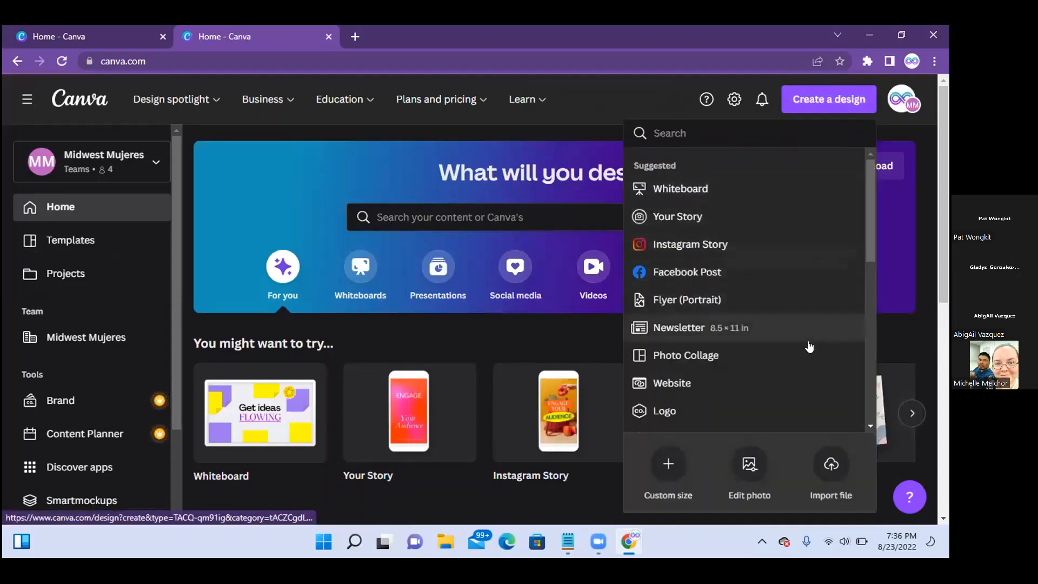
pyautogui.click(669, 463)
pyautogui.write('80')
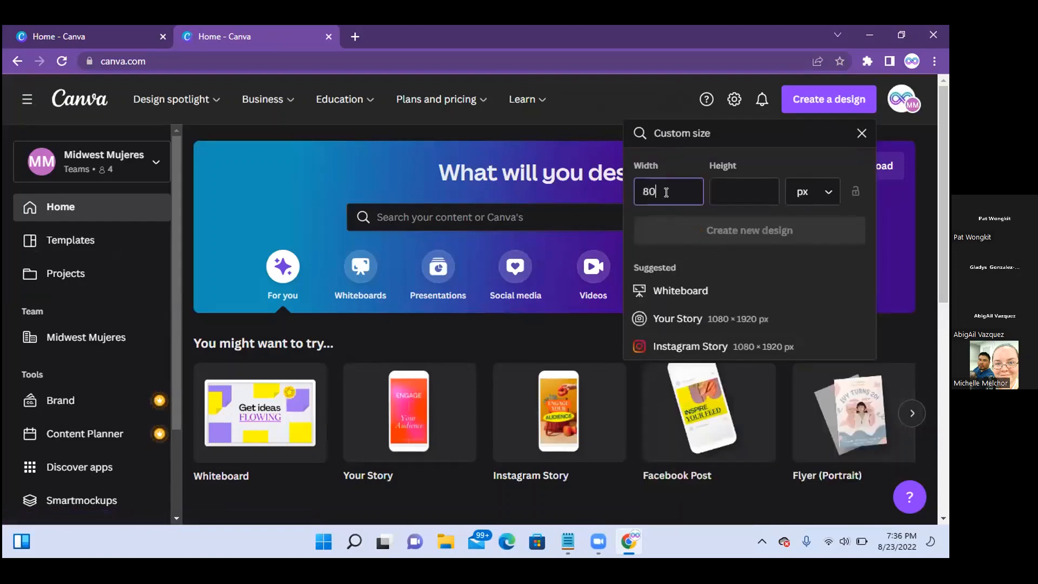
pyautogui.press('BackSpace')
pyautogui.write('30')
pyautogui.press('BackSpace')
pyautogui.press('BackSpace')
pyautogui.press('BackSpace')
# Create a new custom-size design measuring 8.5 × 11 in.
pyautogui.click(827, 195)
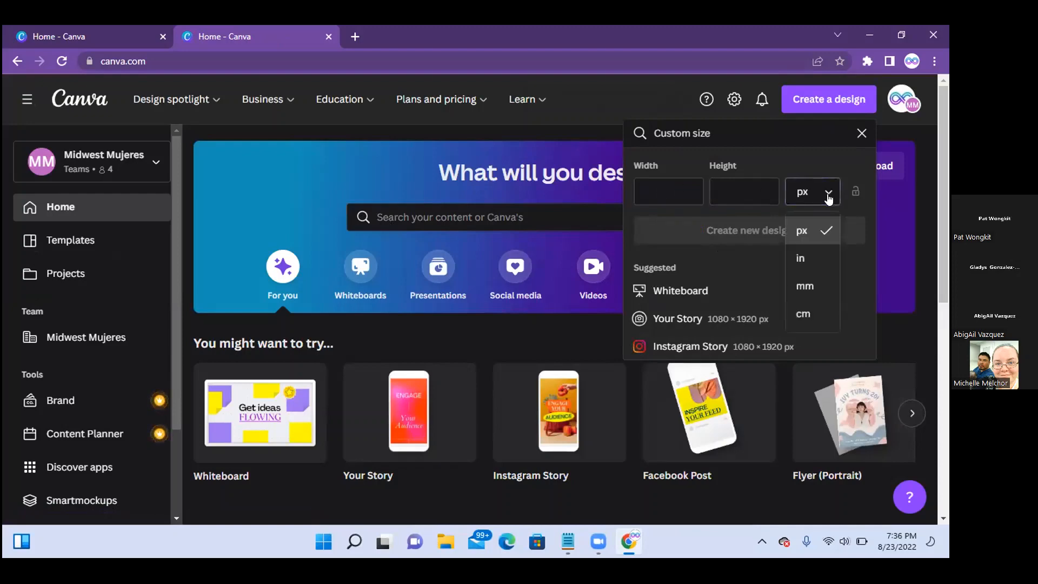
pyautogui.click(804, 258)
pyautogui.click(675, 190)
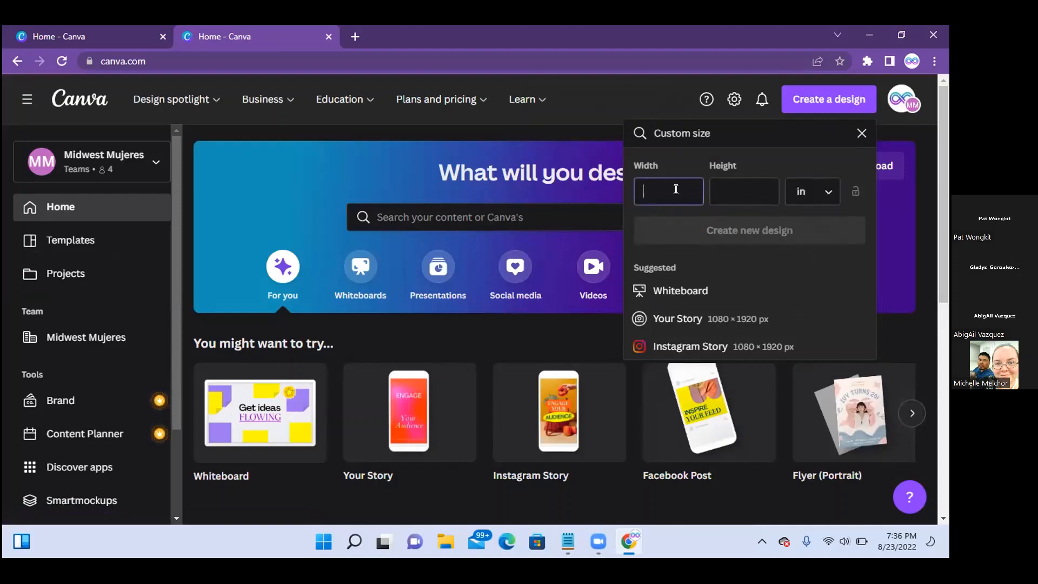
pyautogui.write('8.5')
pyautogui.press('Tab')
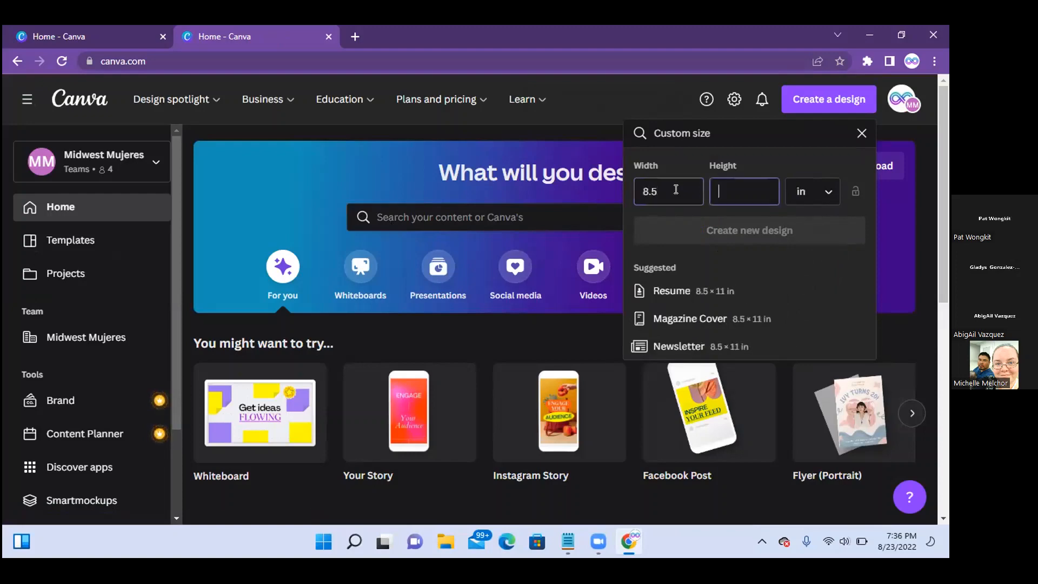
pyautogui.write('11')
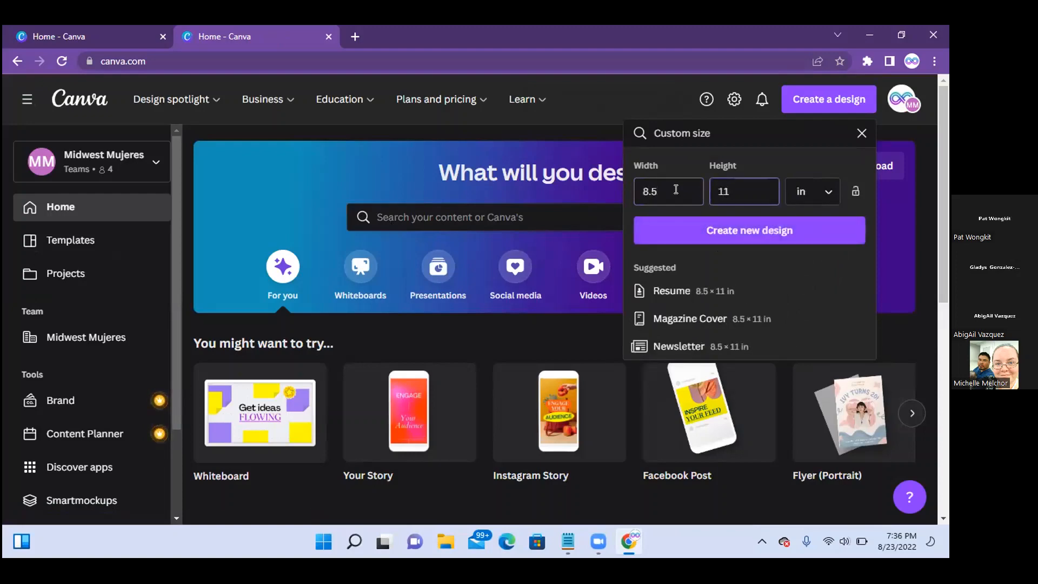
pyautogui.click(763, 232)
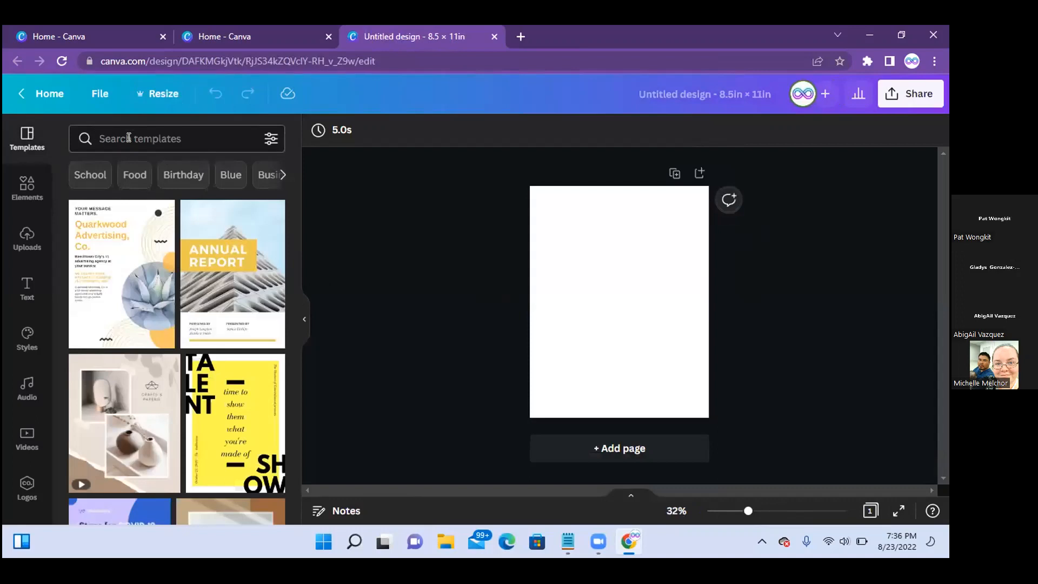
pyautogui.click(129, 138)
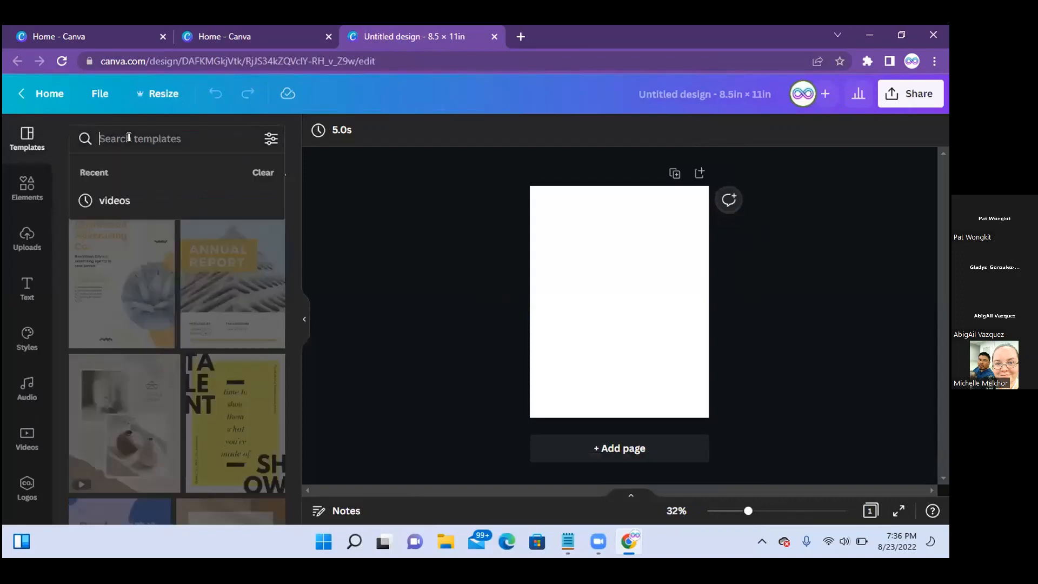
pyautogui.write('fly')
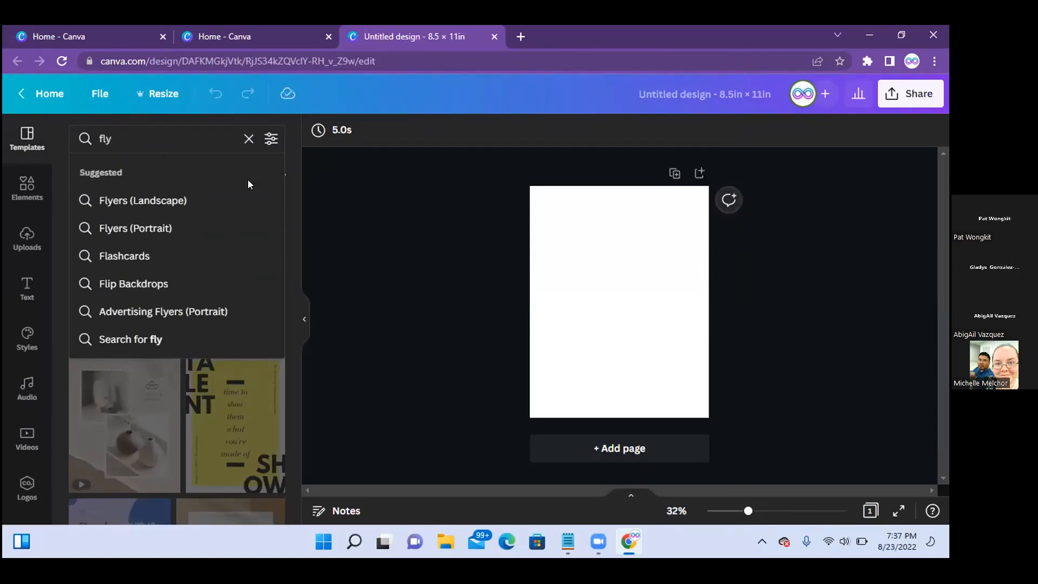
pyautogui.click(396, 264)
# Clear the template search, browse the suggested templates, and apply the "5 Ways to Lose Weight Healthy" one to the blank page.
pyautogui.scroll(-2, 295, 237)
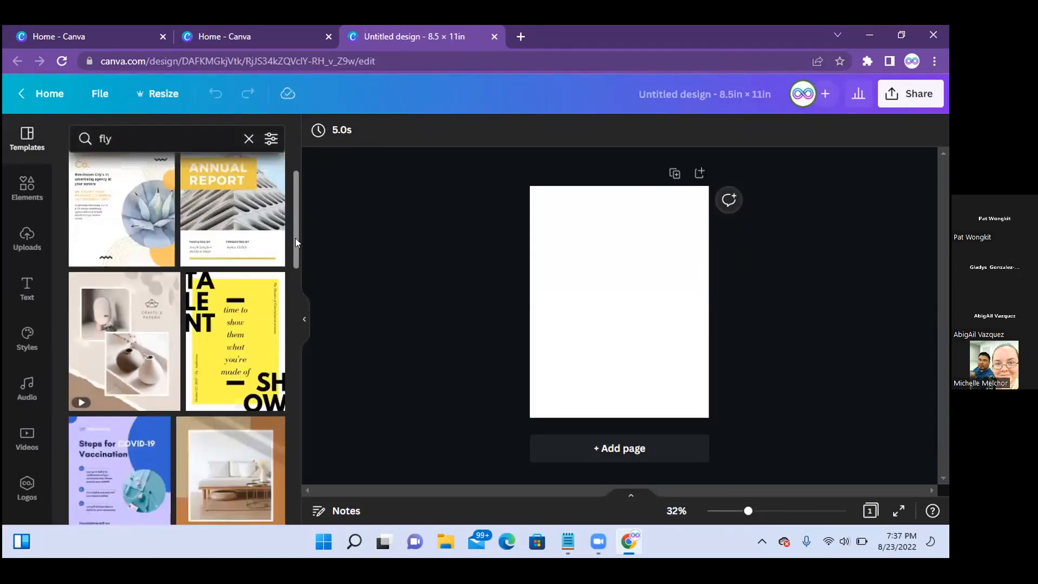
pyautogui.moveTo(295, 238); pyautogui.dragTo(297, 329)
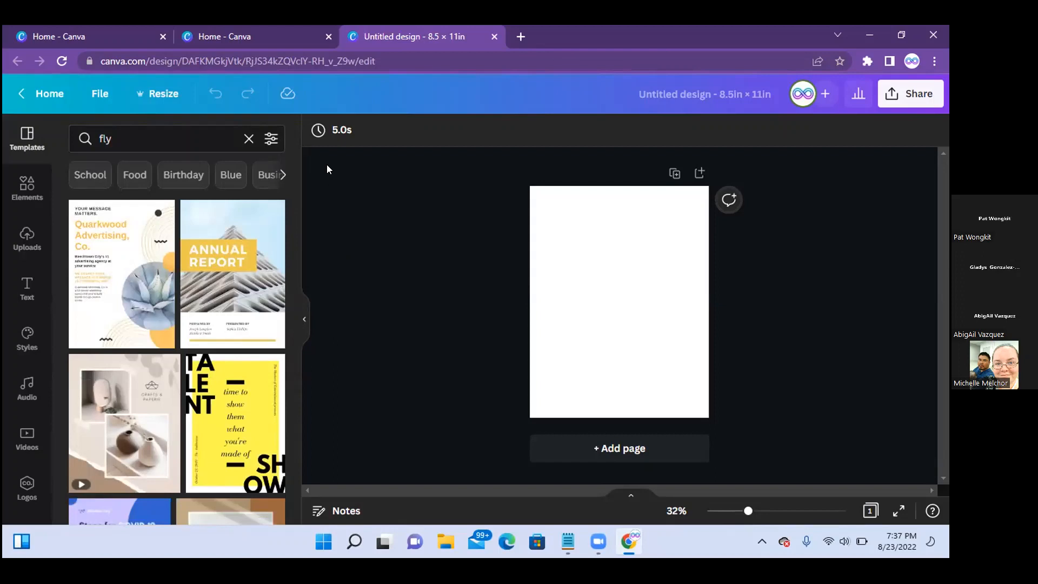
pyautogui.click(283, 176)
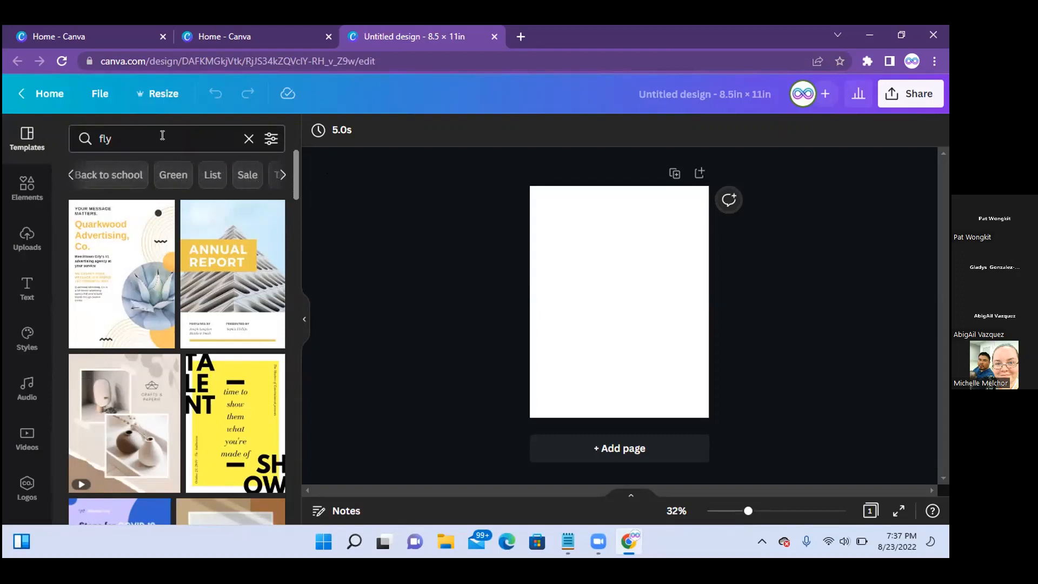
pyautogui.click(248, 139)
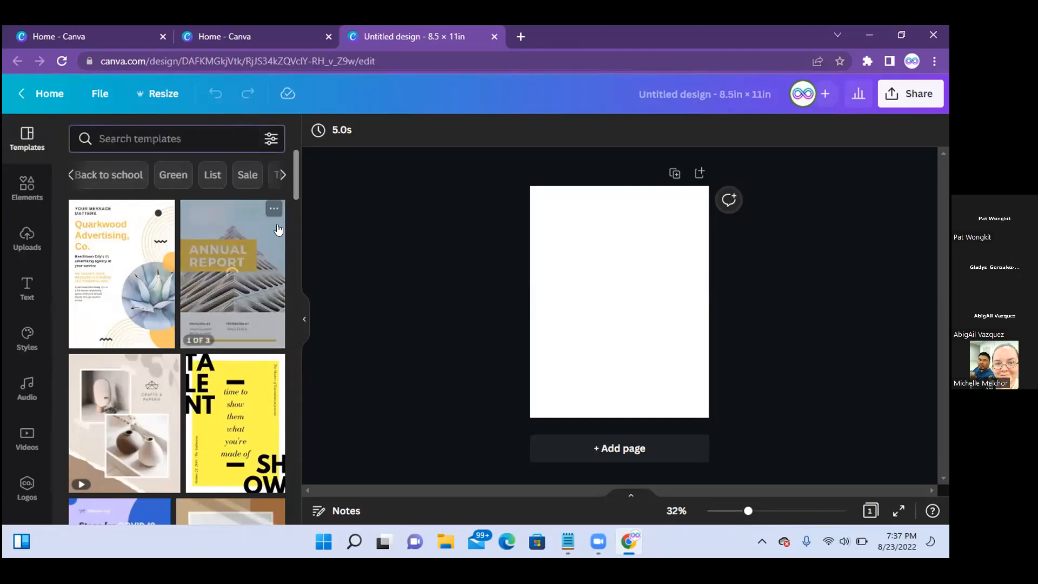
pyautogui.moveTo(293, 184); pyautogui.dragTo(291, 209)
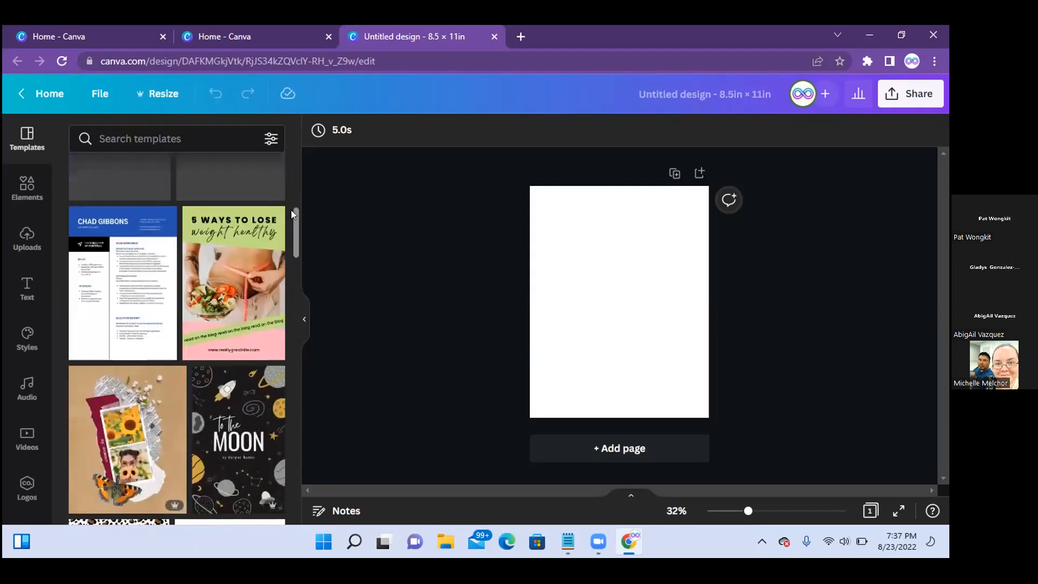
pyautogui.click(240, 285)
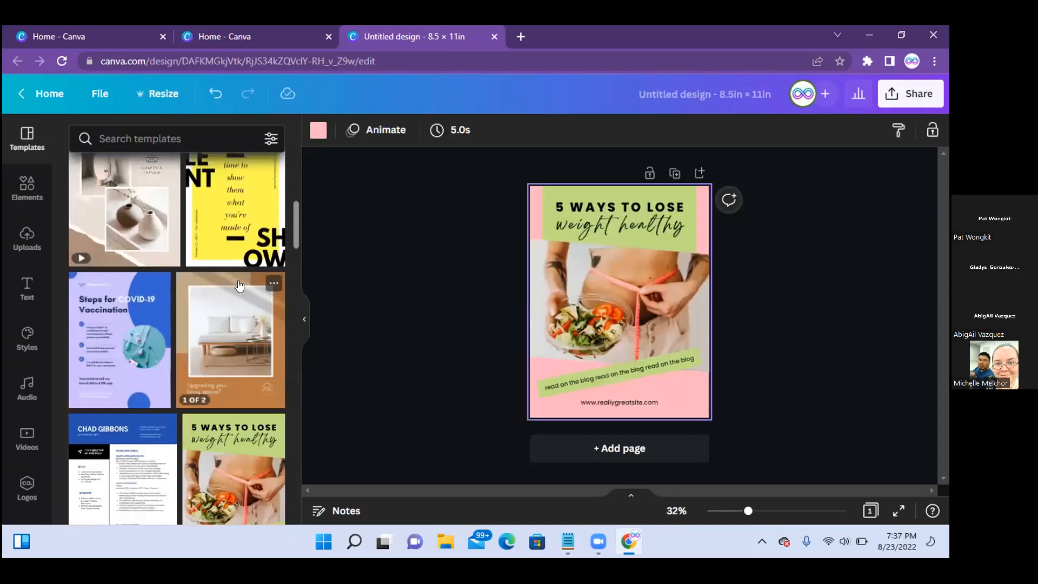
# Rotate the slanted green "read on the blog" banner, together with its text, until it lies horizontally.
pyautogui.click(594, 374)
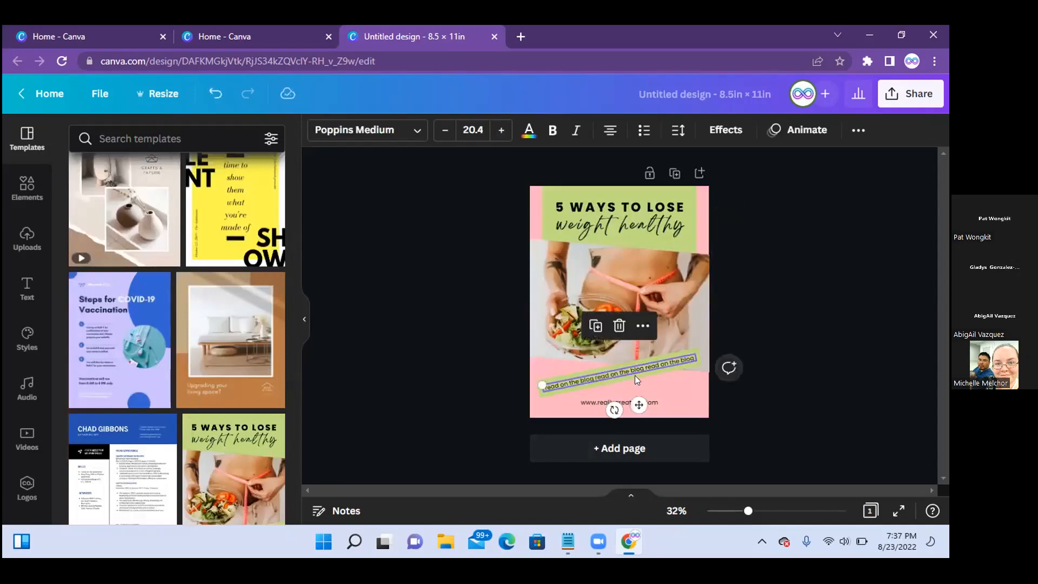
pyautogui.click(594, 383)
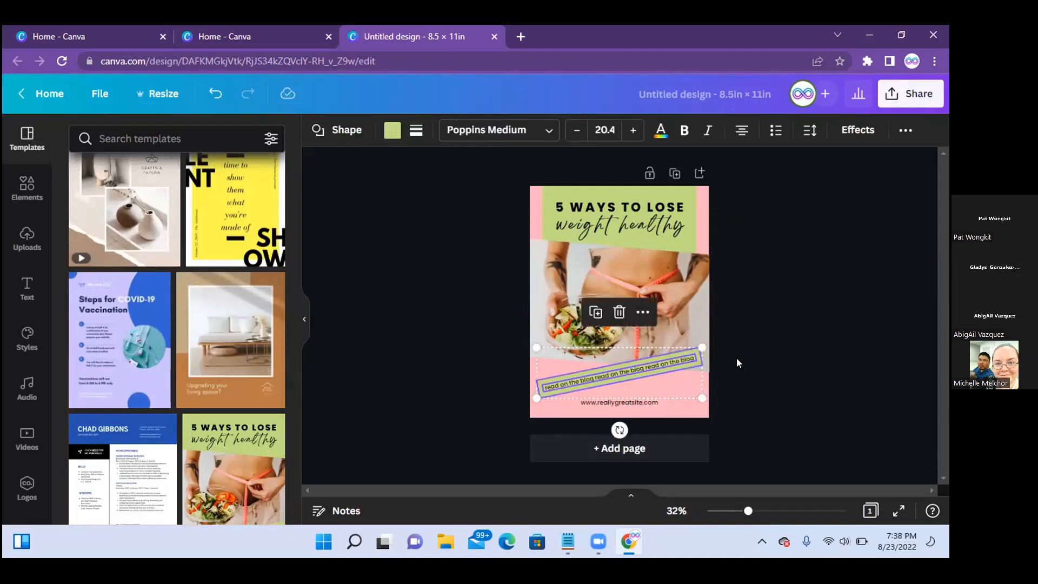
pyautogui.moveTo(627, 430); pyautogui.dragTo(602, 426)
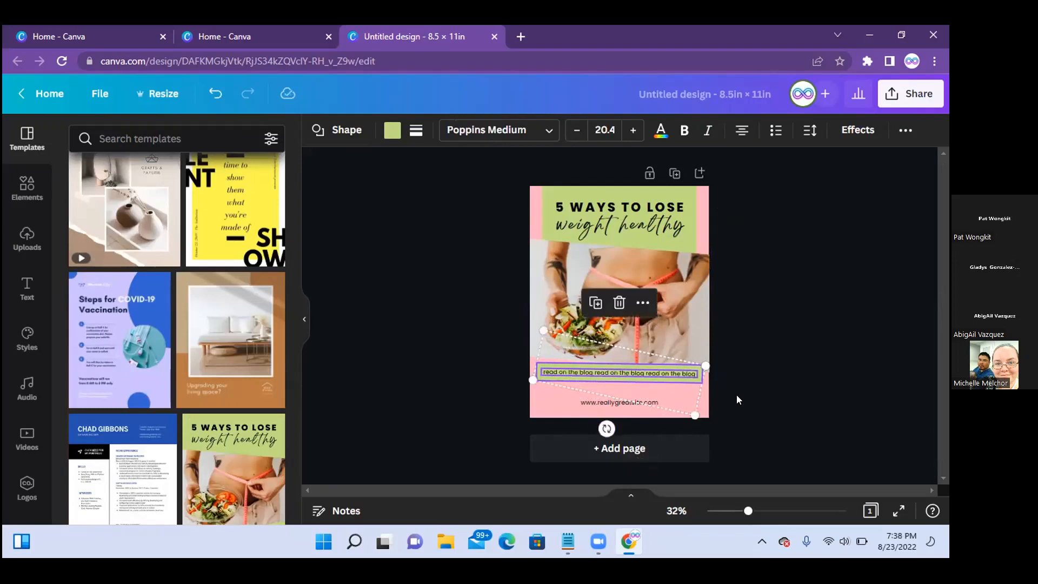
# Enlarge the green banner to span the full page width, and nudge it up against the photo's lower edge.
pyautogui.moveTo(709, 364); pyautogui.dragTo(717, 364)
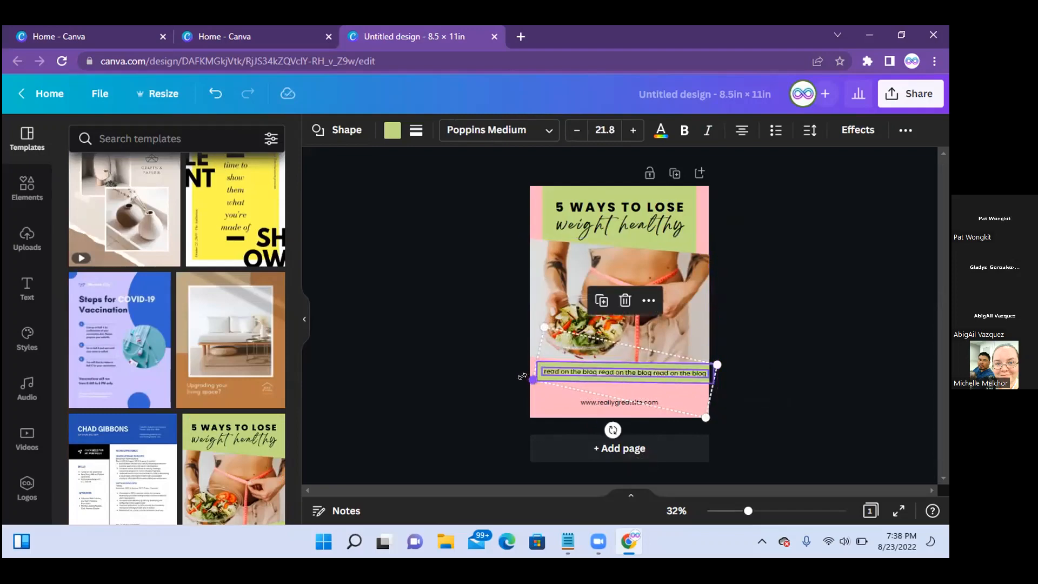
pyautogui.moveTo(524, 377); pyautogui.dragTo(512, 377)
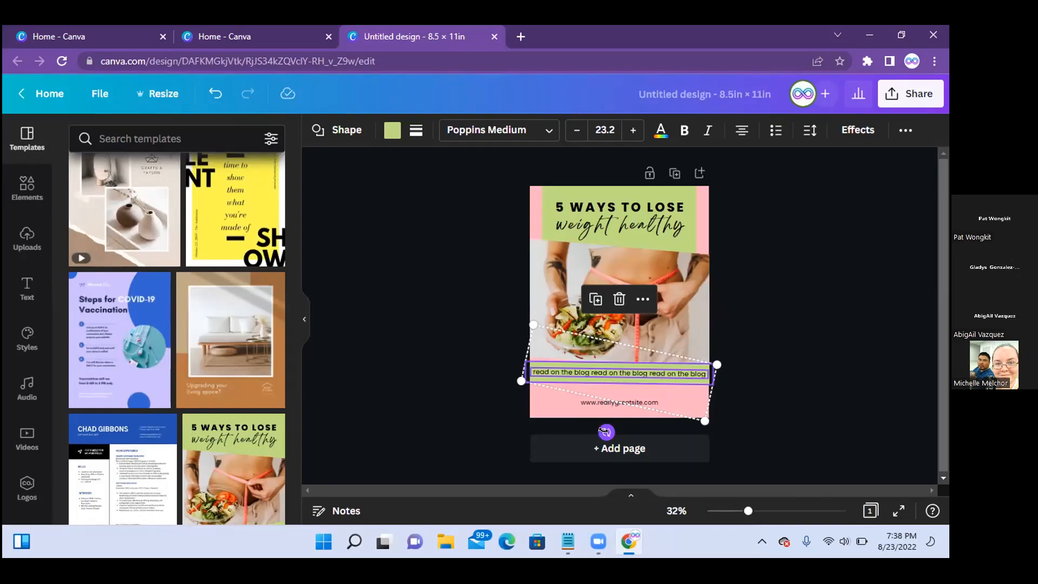
pyautogui.hotkey('shift', 'Up')
pyautogui.hotkey('shift', 'Up')
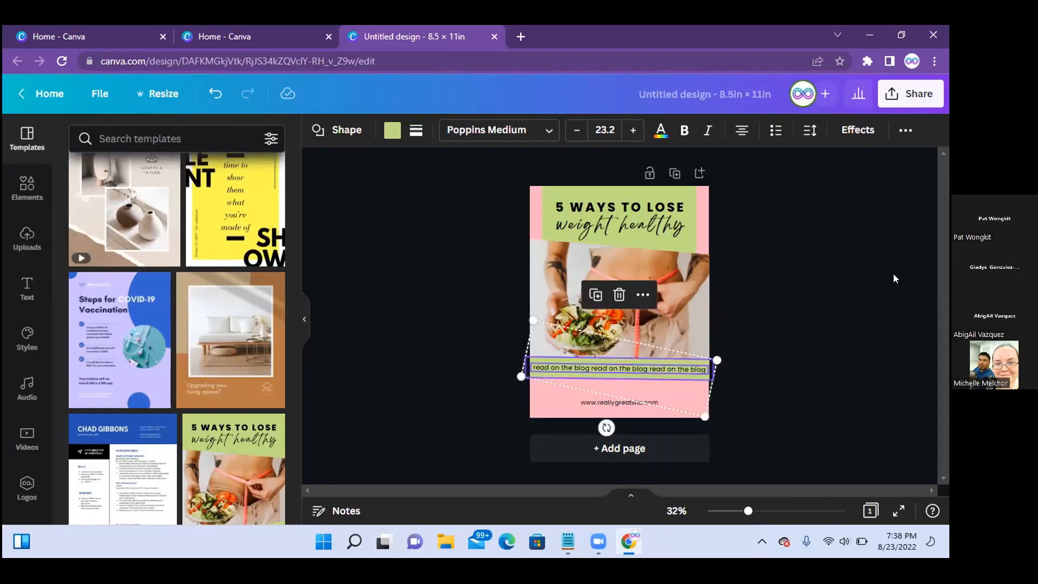
pyautogui.click(880, 263)
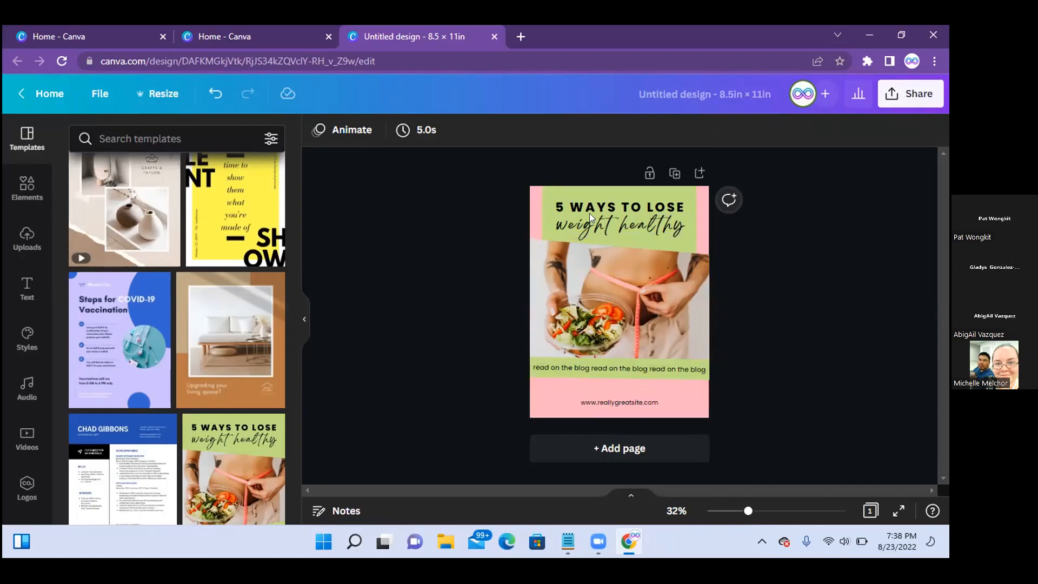
pyautogui.click(607, 399)
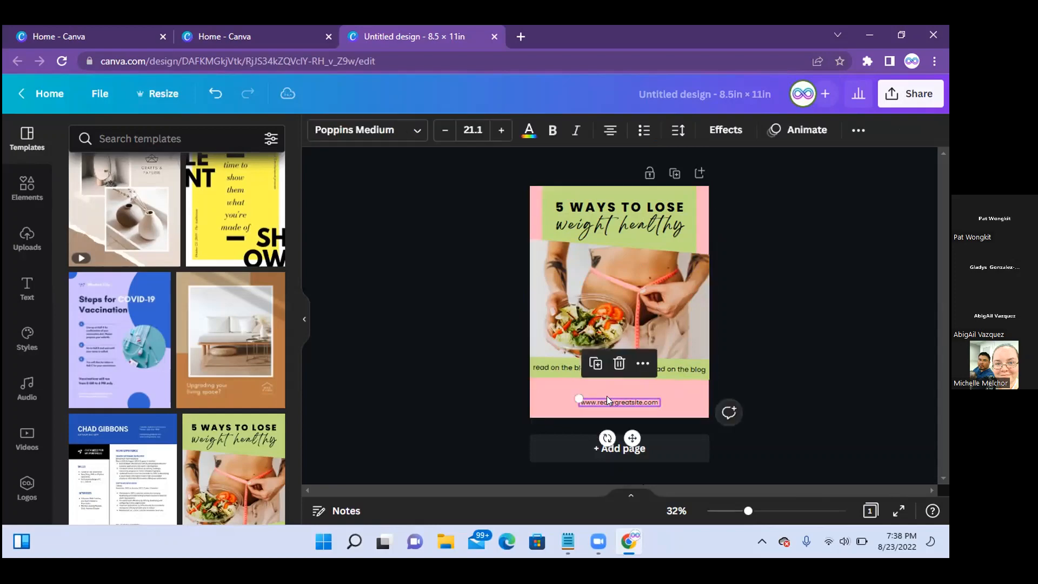
pyautogui.press('Up')
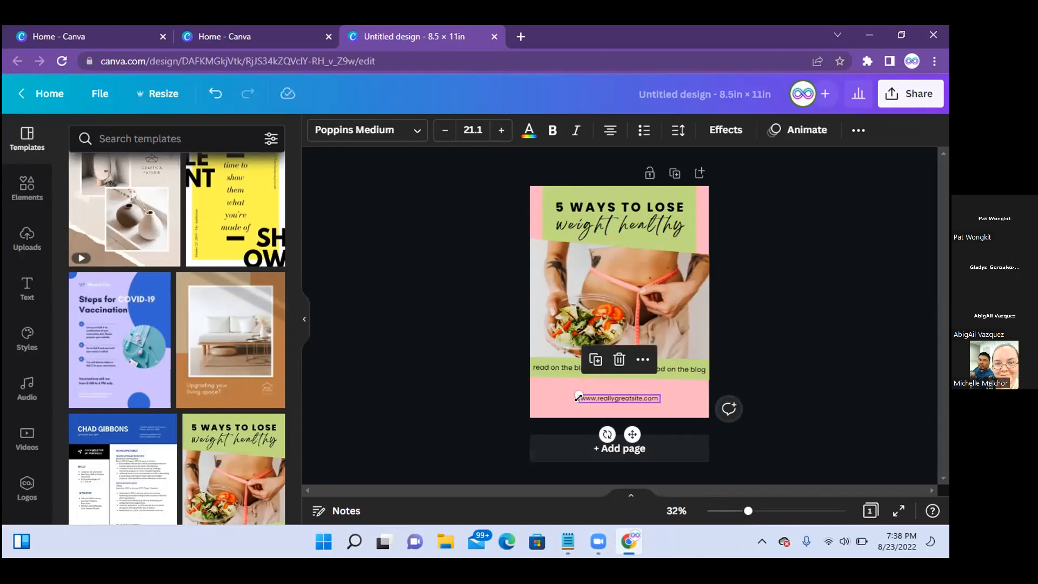
# Leave the flyer for the Canva home page and open the Pro IG Story design from the recent designs.
pyautogui.click(40, 96)
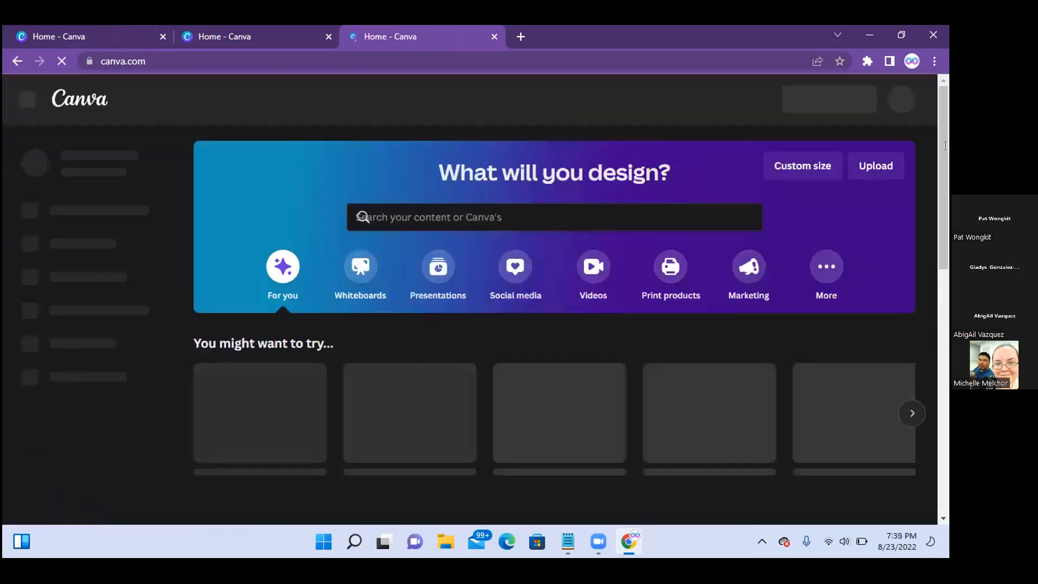
pyautogui.moveTo(940, 136); pyautogui.dragTo(944, 313)
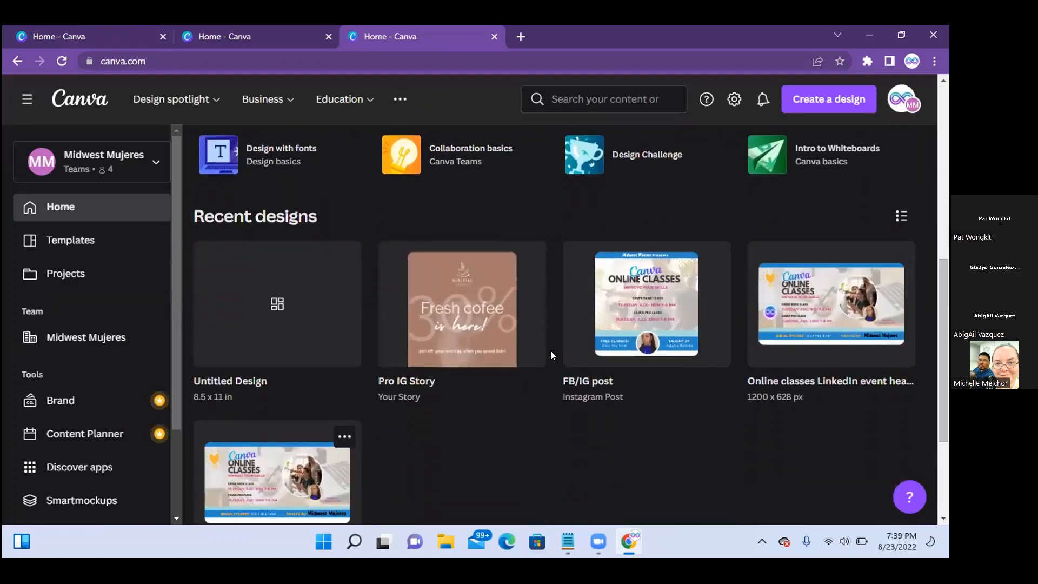
pyautogui.click(444, 319)
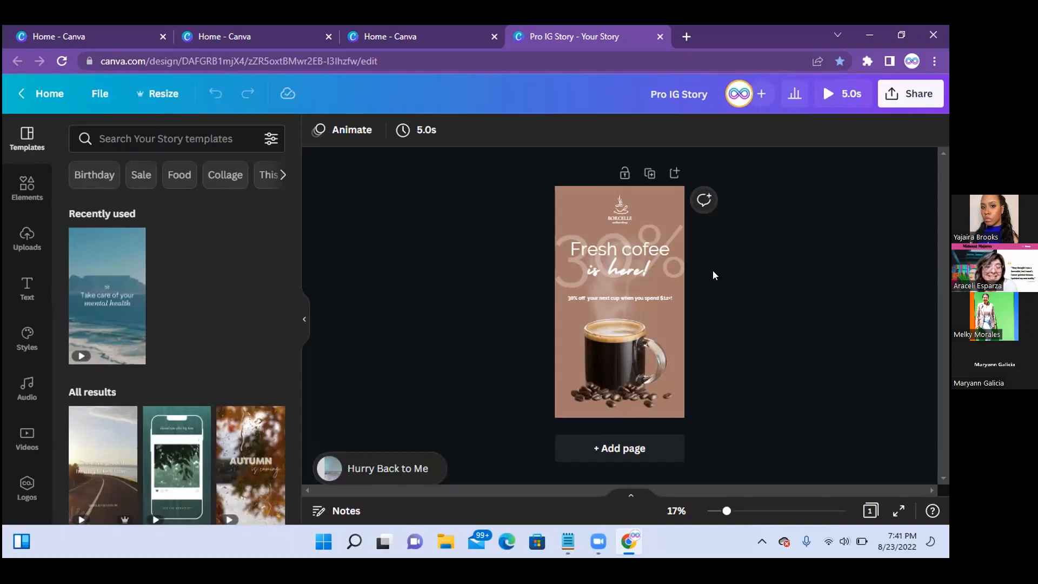
pyautogui.scroll(-1, 54, 198)
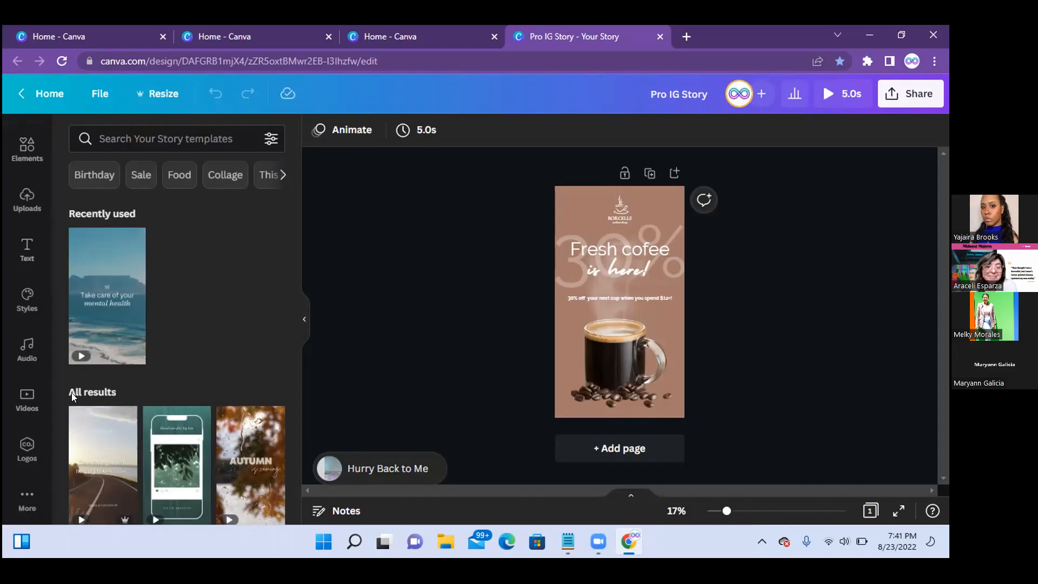
pyautogui.click(24, 501)
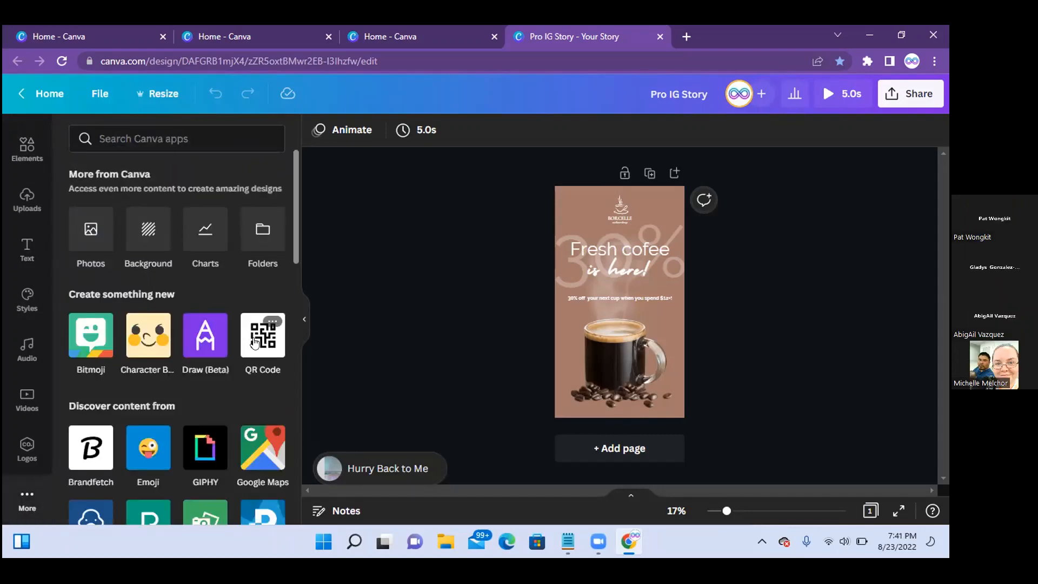
pyautogui.click(254, 340)
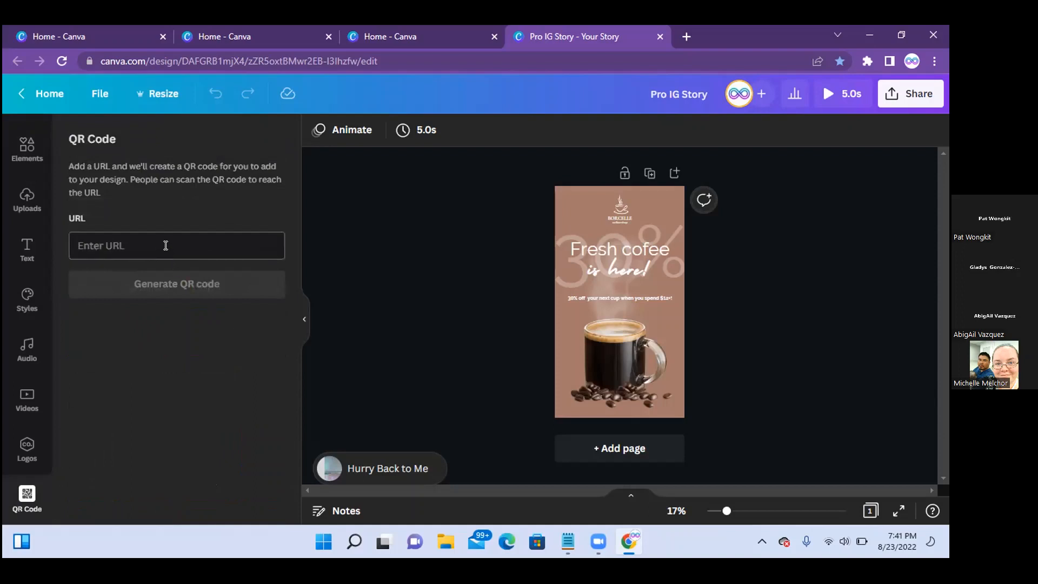
pyautogui.click(165, 246)
pyautogui.write('w')
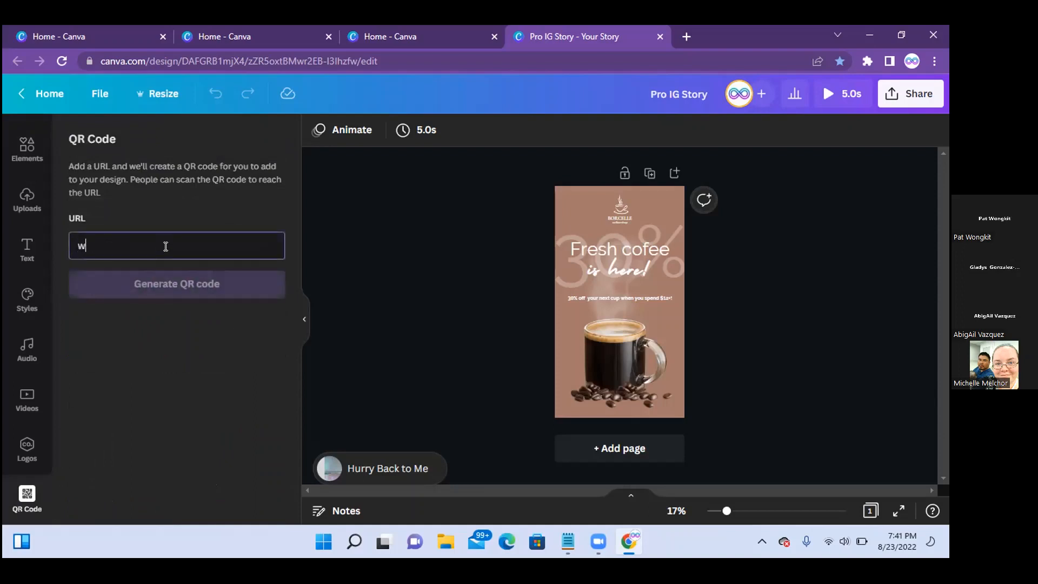
pyautogui.write('ww')
pyautogui.write('.')
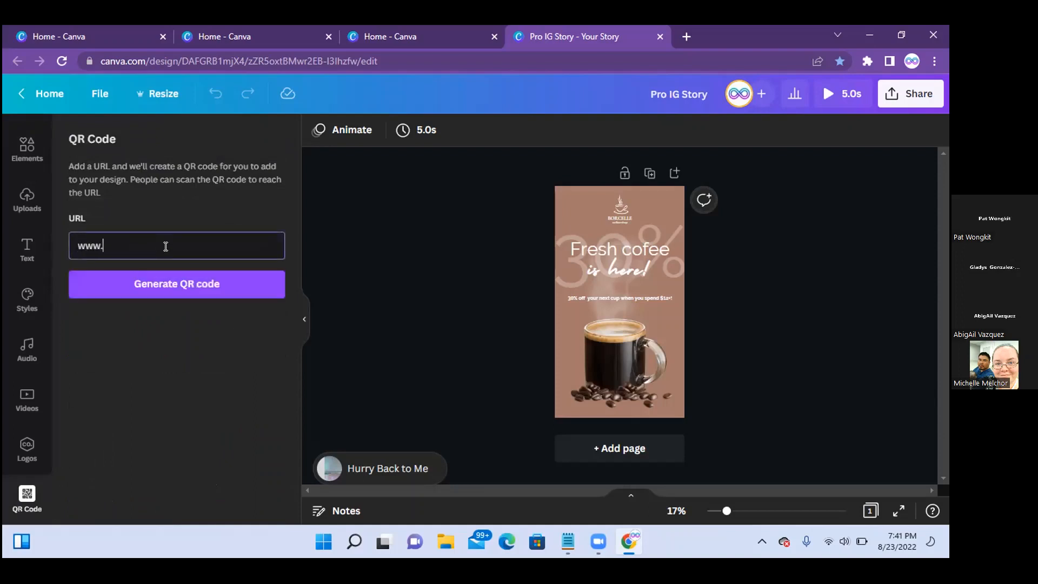
pyautogui.write('insragram.com')
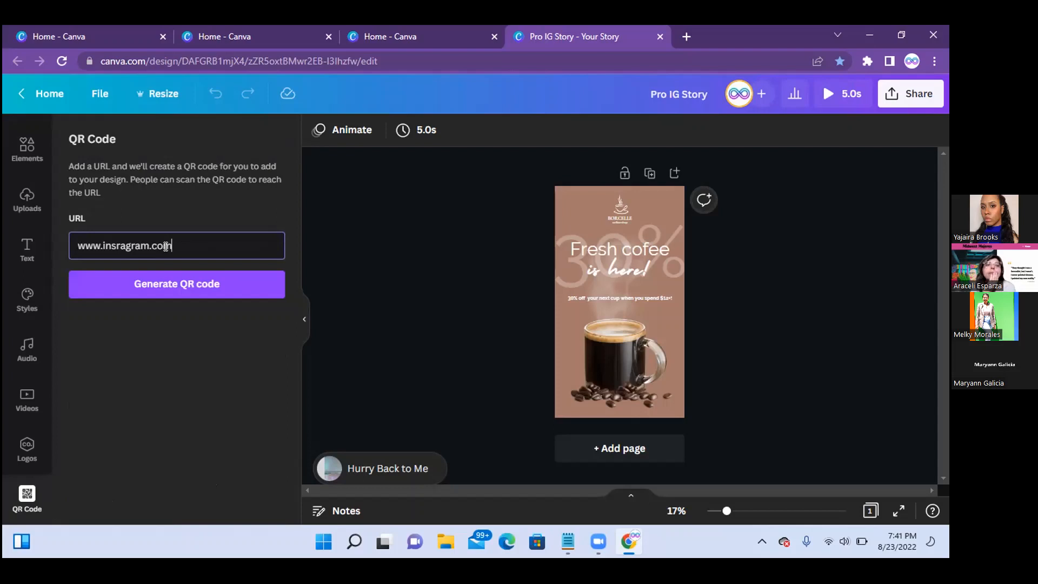
pyautogui.click(181, 289)
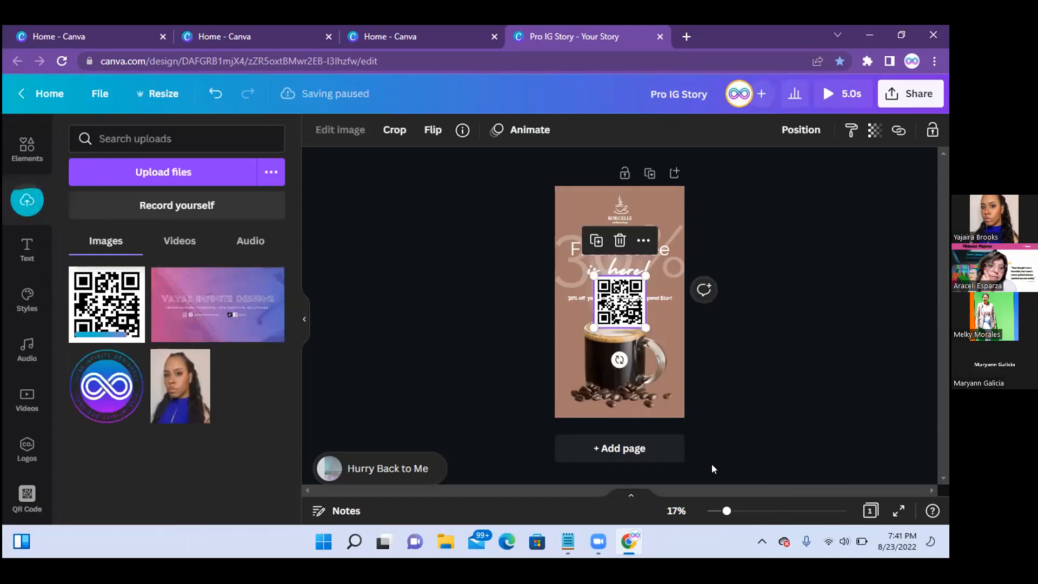
# Shrink the QR code to a small square and fit it into the story's upper-left corner.
pyautogui.moveTo(639, 320); pyautogui.dragTo(658, 389)
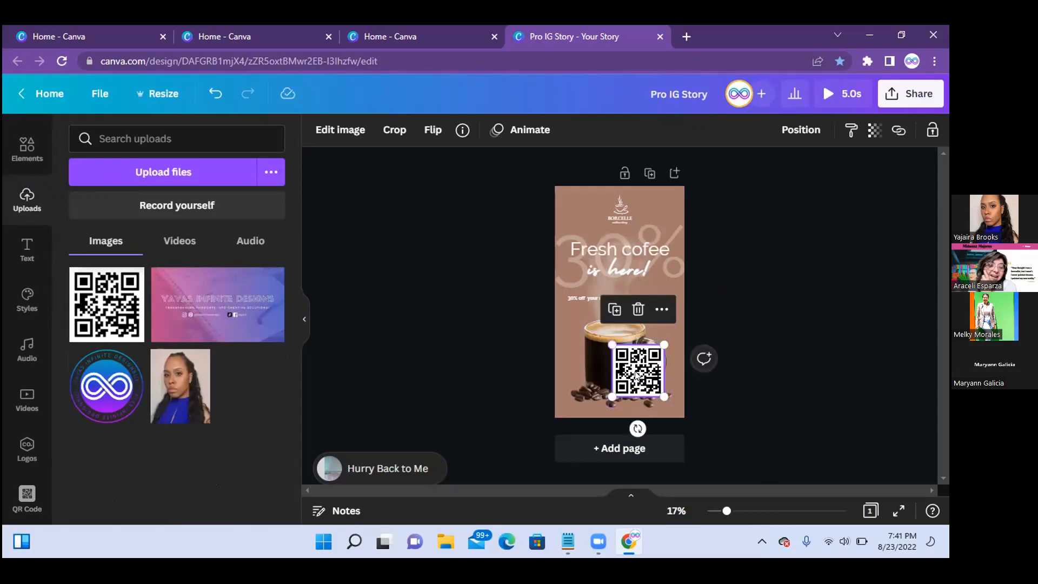
pyautogui.moveTo(609, 342); pyautogui.dragTo(558, 192)
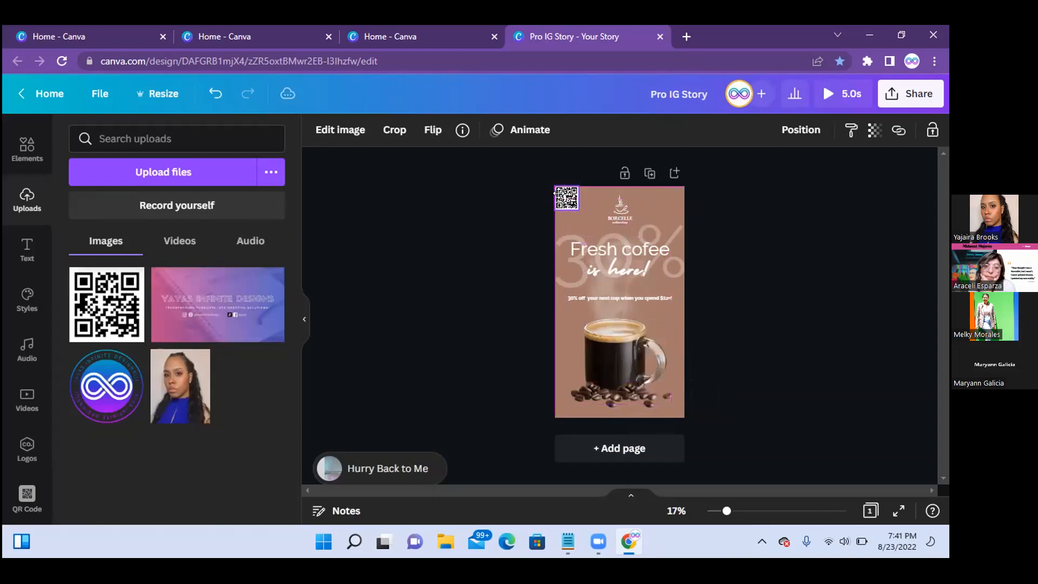
pyautogui.click(712, 363)
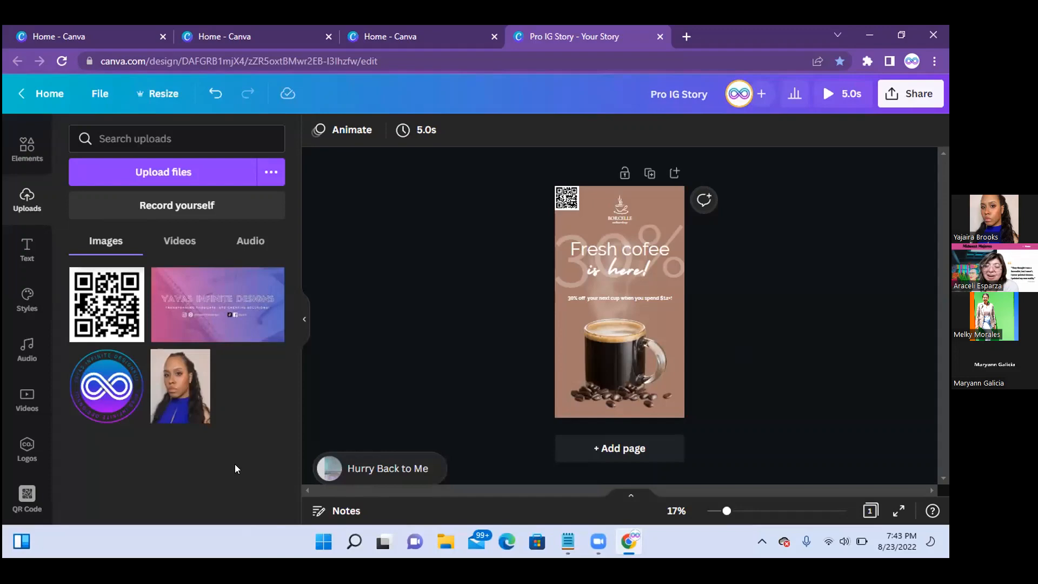
pyautogui.click(383, 83)
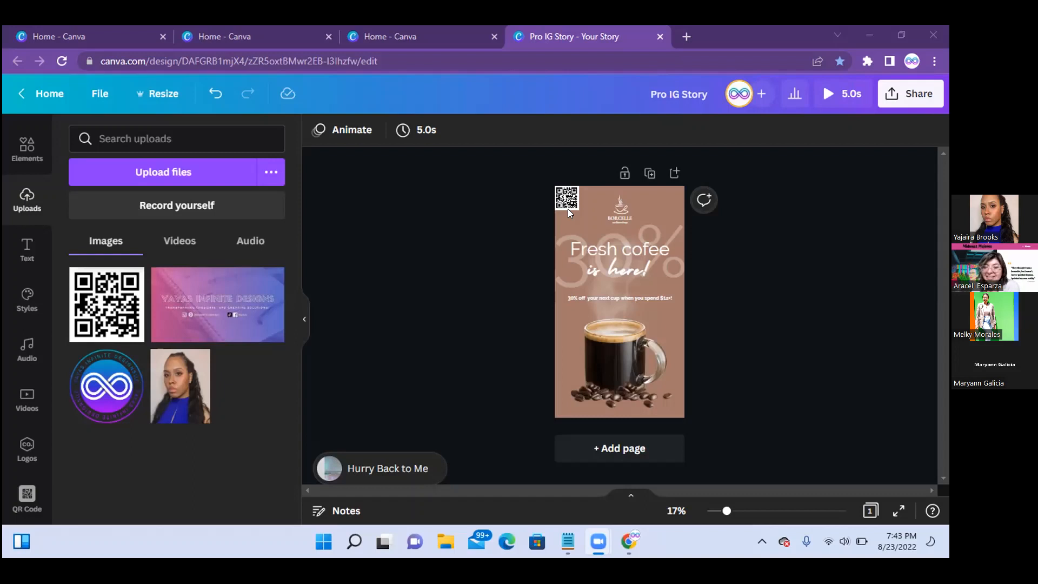
pyautogui.click(555, 279)
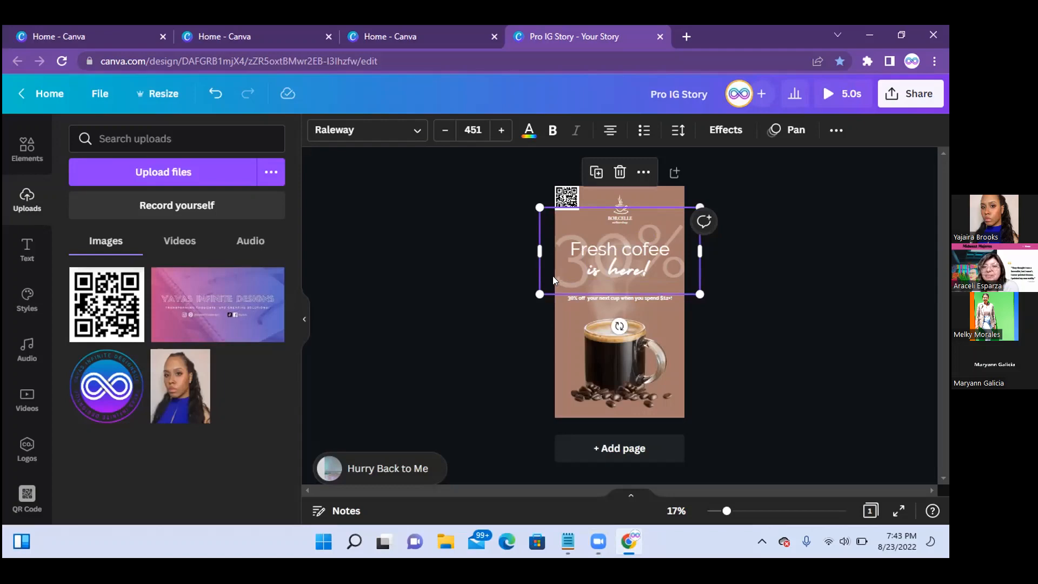
pyautogui.click(563, 386)
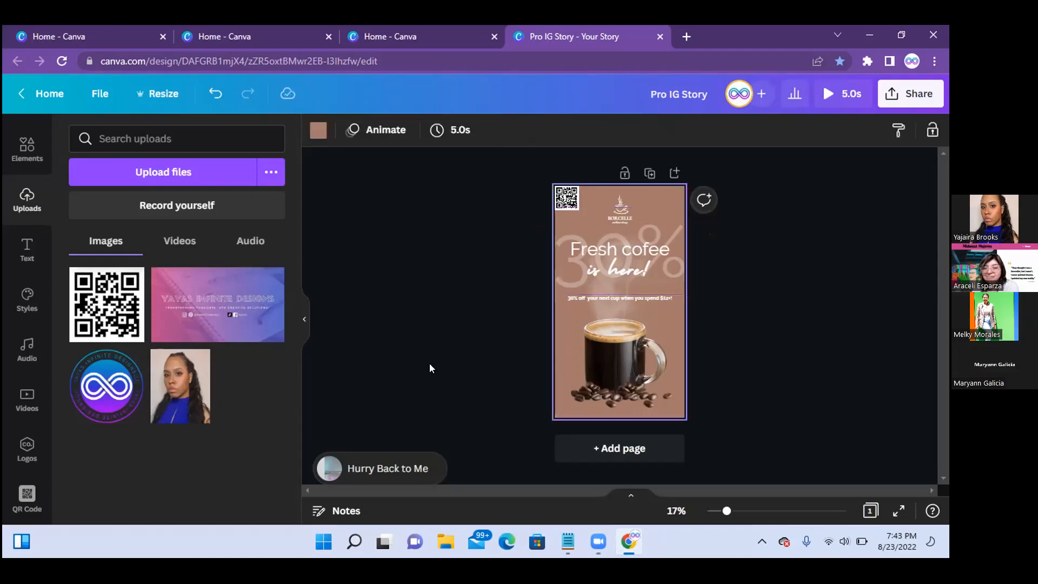
# Add a heading over the coffee mug, enlarge it to about size 106, and make it read "30%".
pyautogui.click(17, 255)
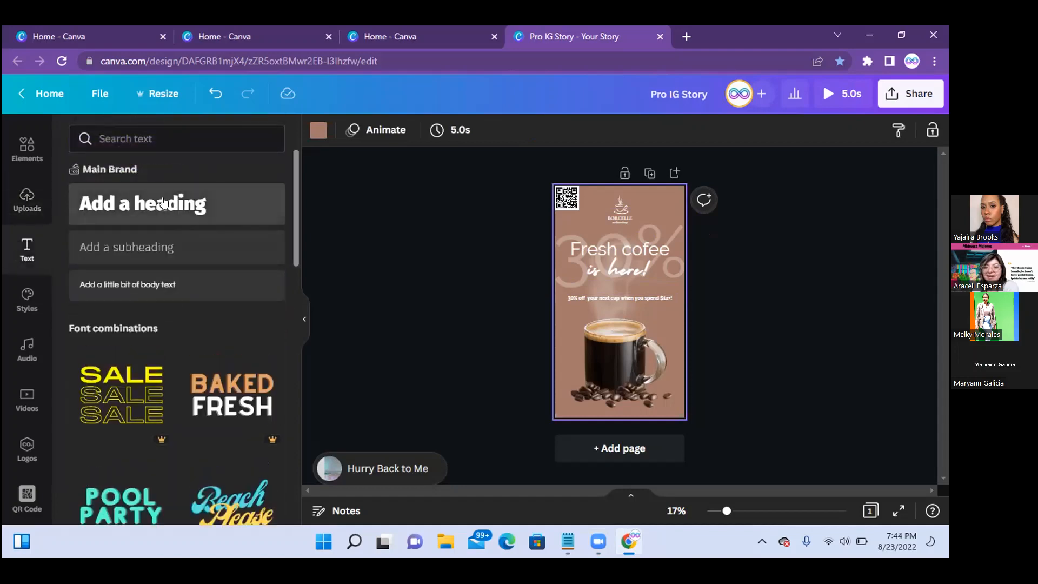
pyautogui.click(162, 201)
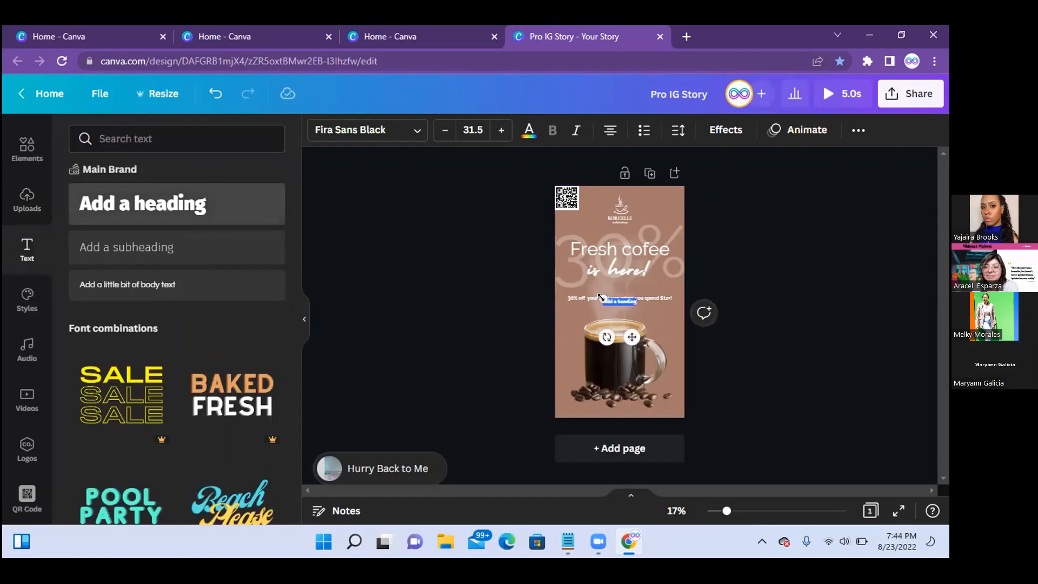
pyautogui.moveTo(591, 292); pyautogui.dragTo(524, 284)
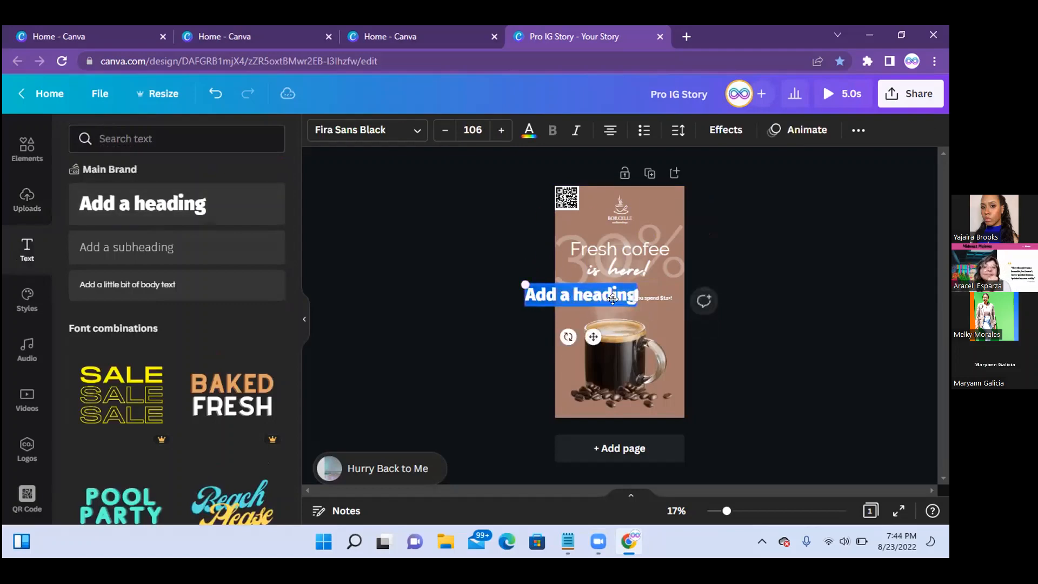
pyautogui.moveTo(593, 336); pyautogui.dragTo(631, 389)
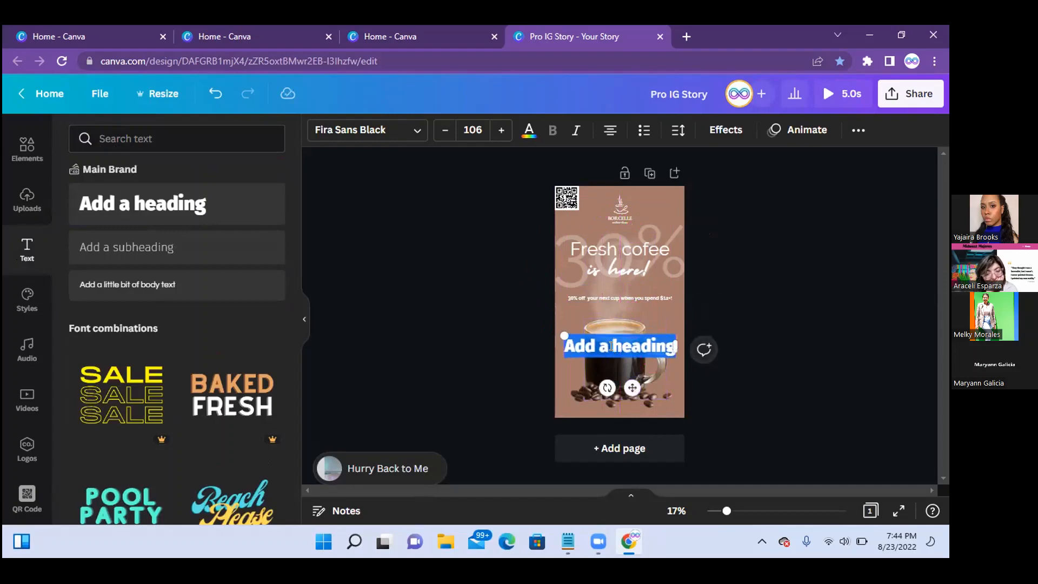
pyautogui.click(528, 131)
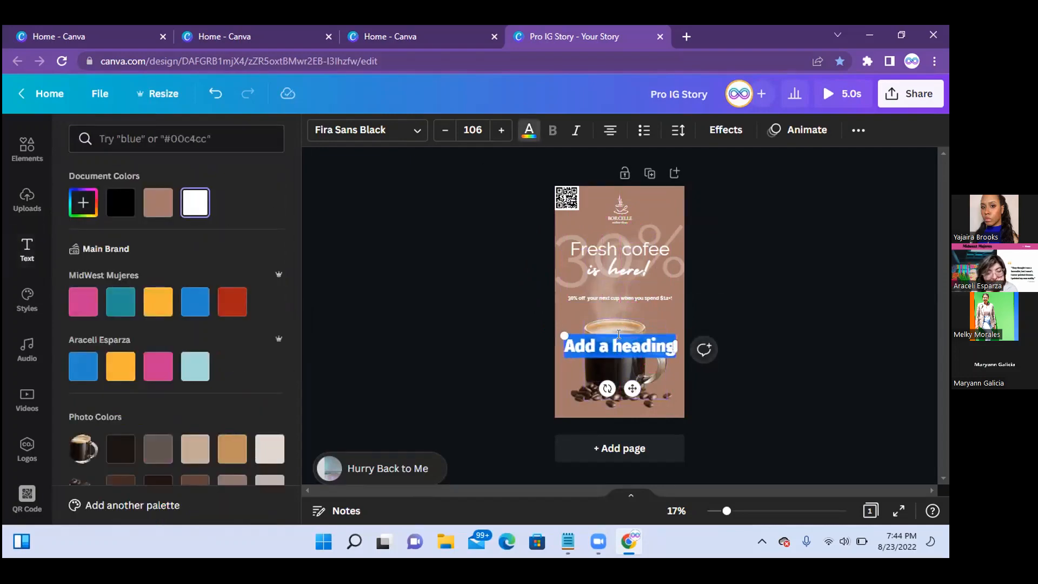
pyautogui.write('30')
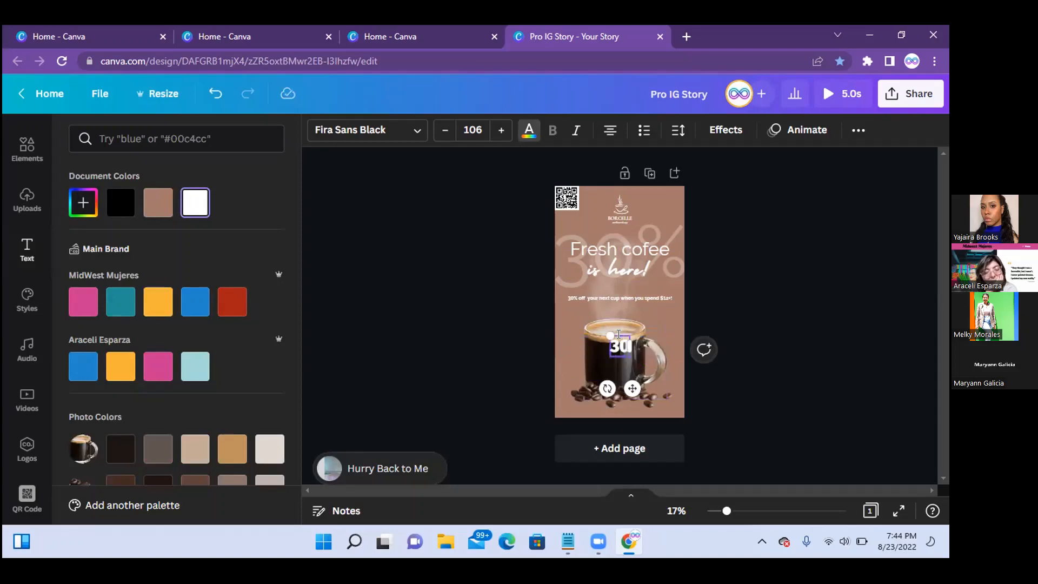
pyautogui.write('%')
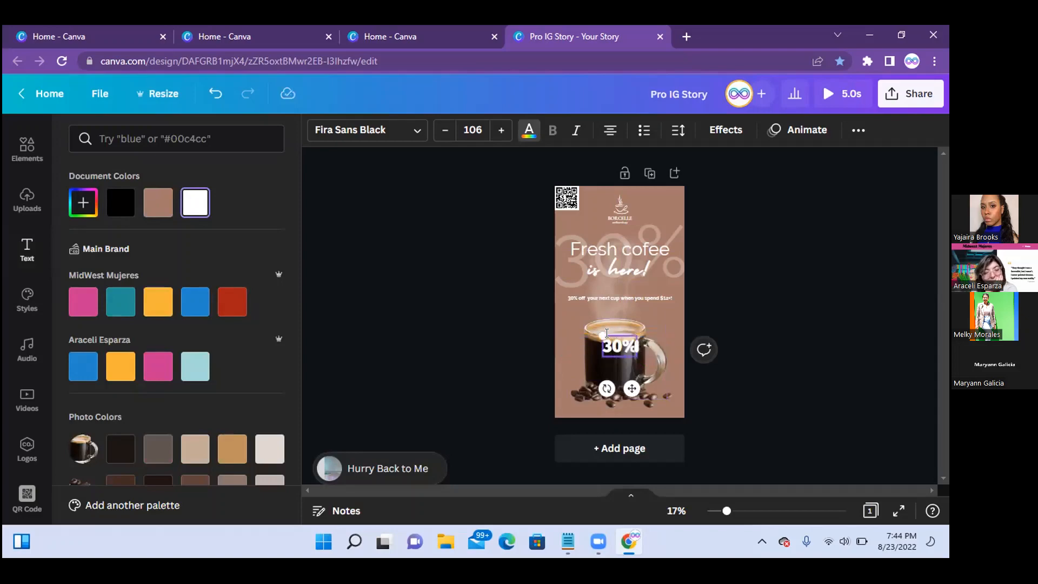
# Enlarge the new 30% heading to about size 315 and position it over the mug and coffee beans.
pyautogui.moveTo(603, 335); pyautogui.dragTo(513, 308)
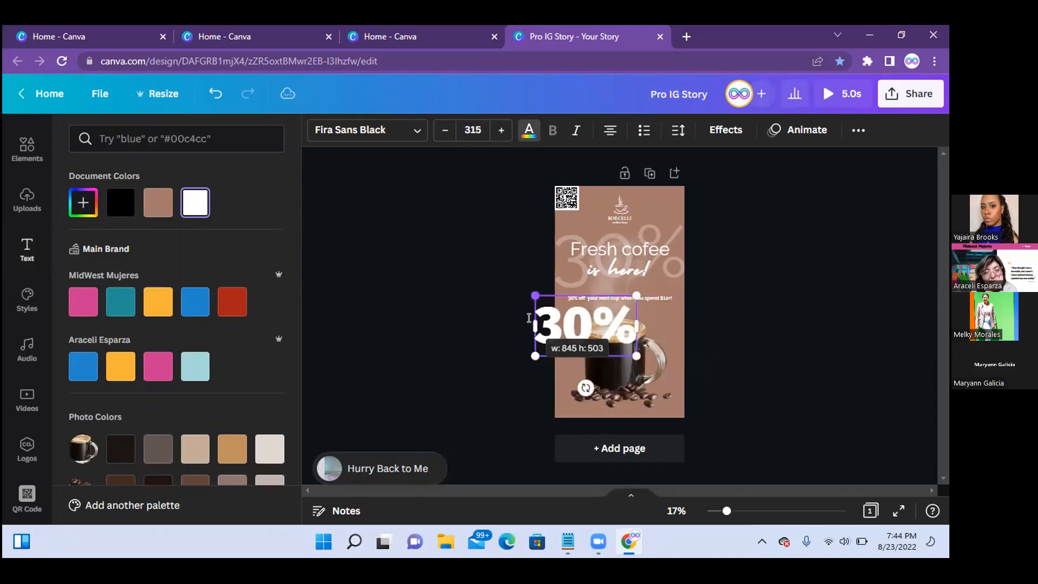
pyautogui.click(566, 335)
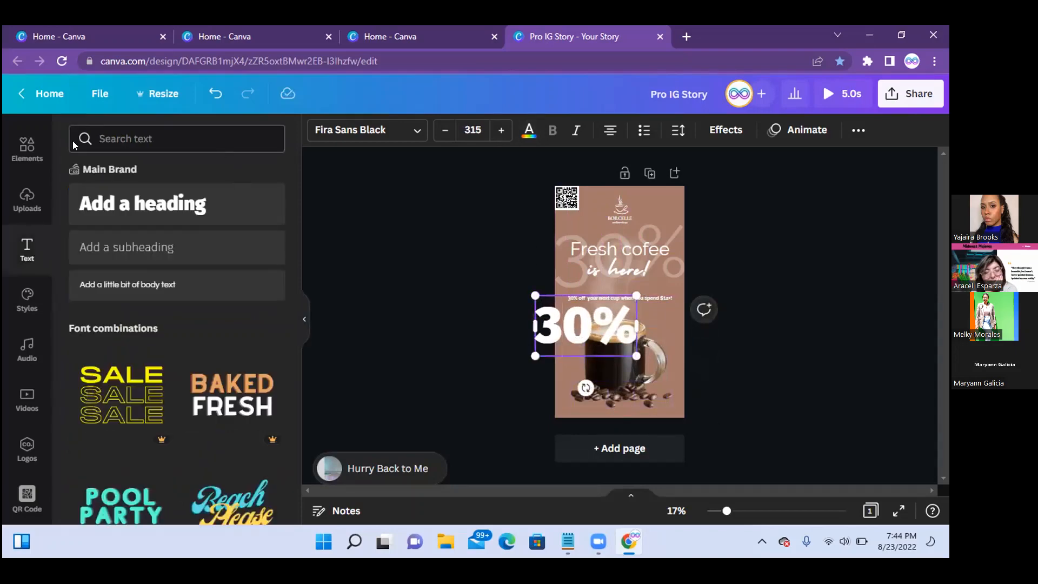
pyautogui.click(575, 319)
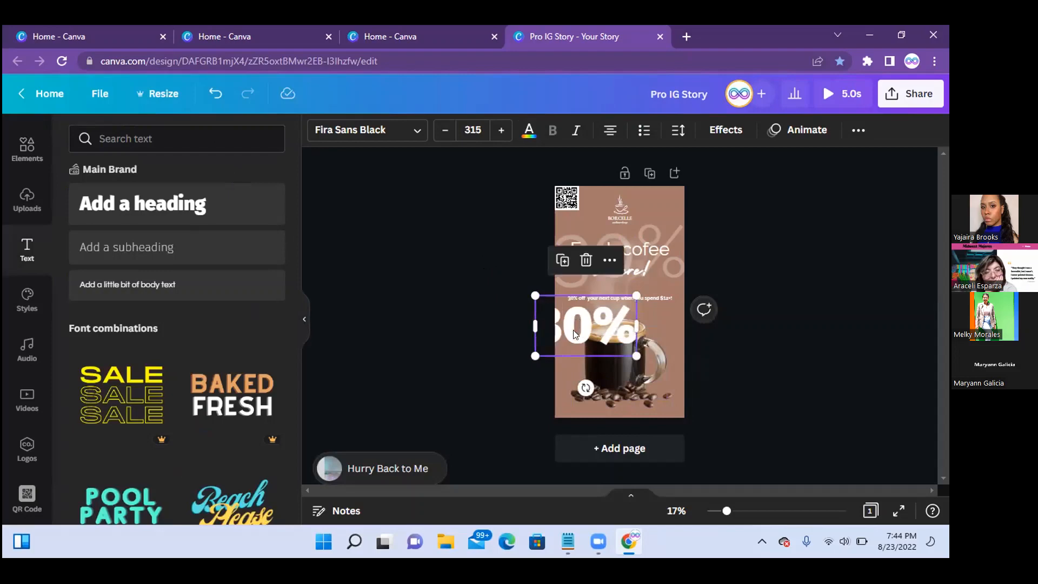
pyautogui.moveTo(575, 331); pyautogui.dragTo(608, 371)
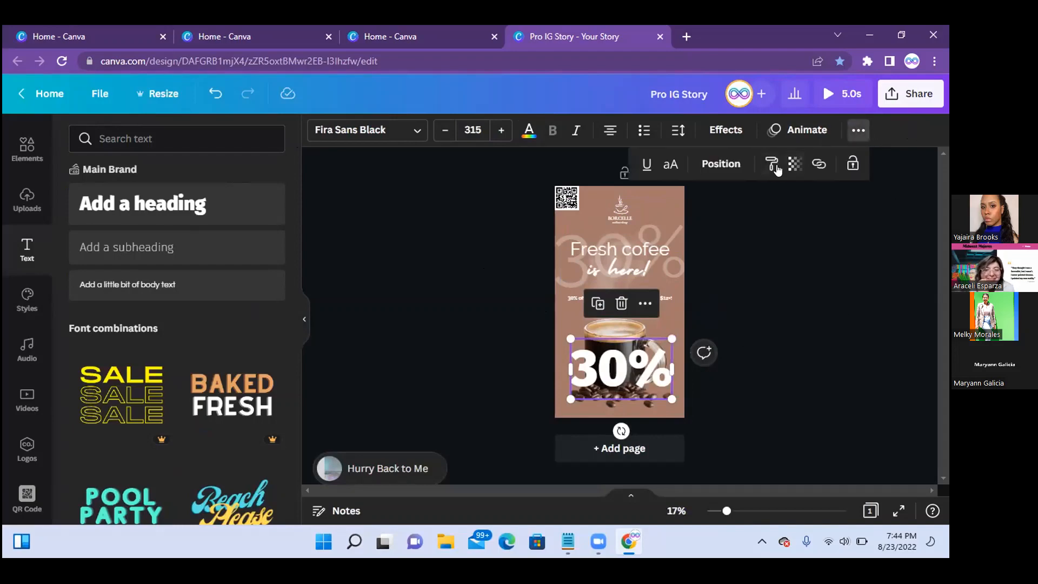
# Lower the transparency value of the new 30% heading to about 43.
pyautogui.click(792, 165)
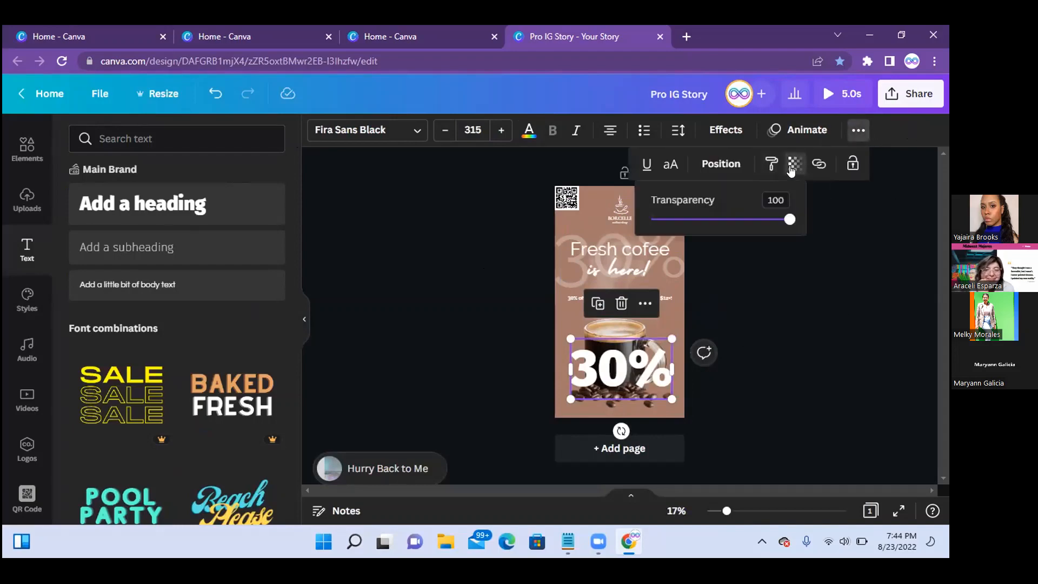
pyautogui.moveTo(790, 220); pyautogui.dragTo(704, 231)
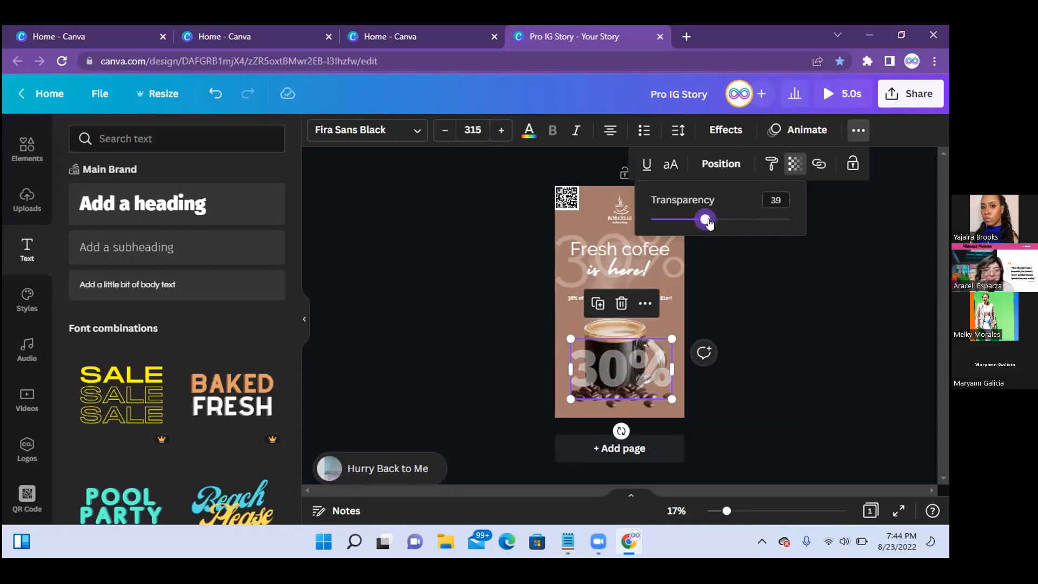
pyautogui.moveTo(705, 220); pyautogui.dragTo(711, 220)
# Recheck the new 30% heading's transparency setting against the original 30% text, and move the heading up over that original.
pyautogui.click(557, 277)
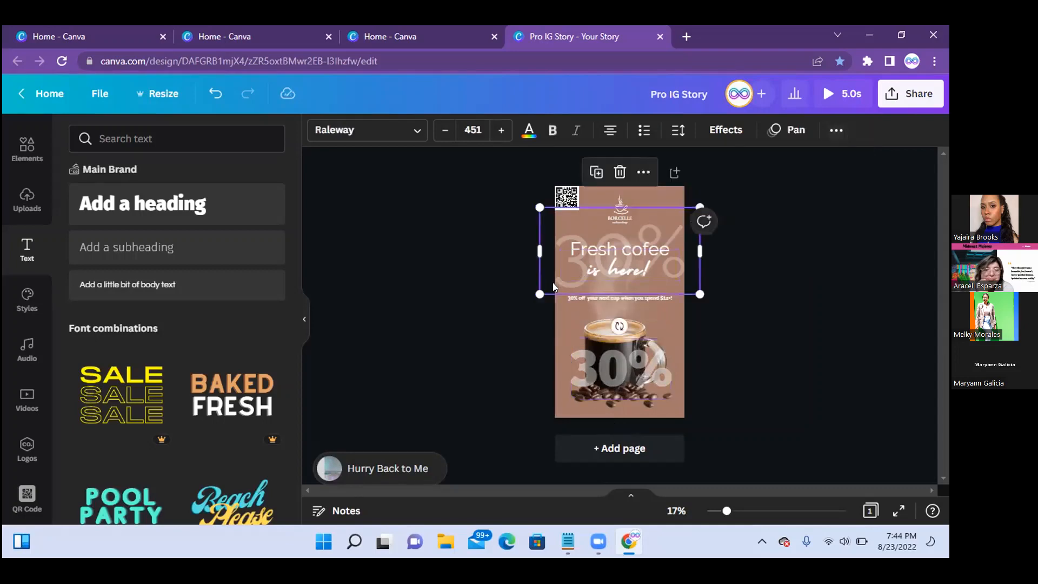
pyautogui.click(578, 371)
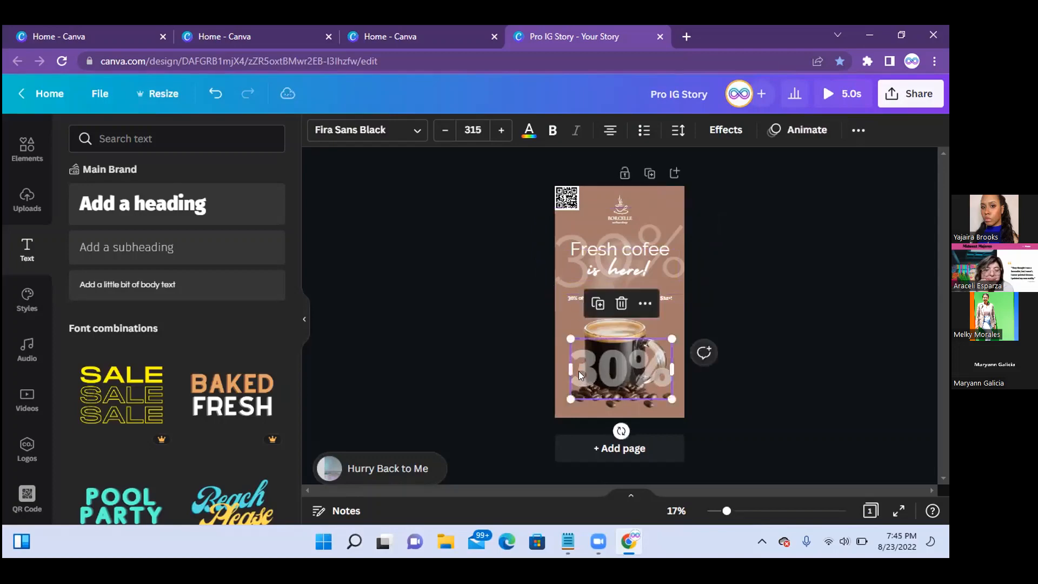
pyautogui.click(858, 129)
pyautogui.click(793, 164)
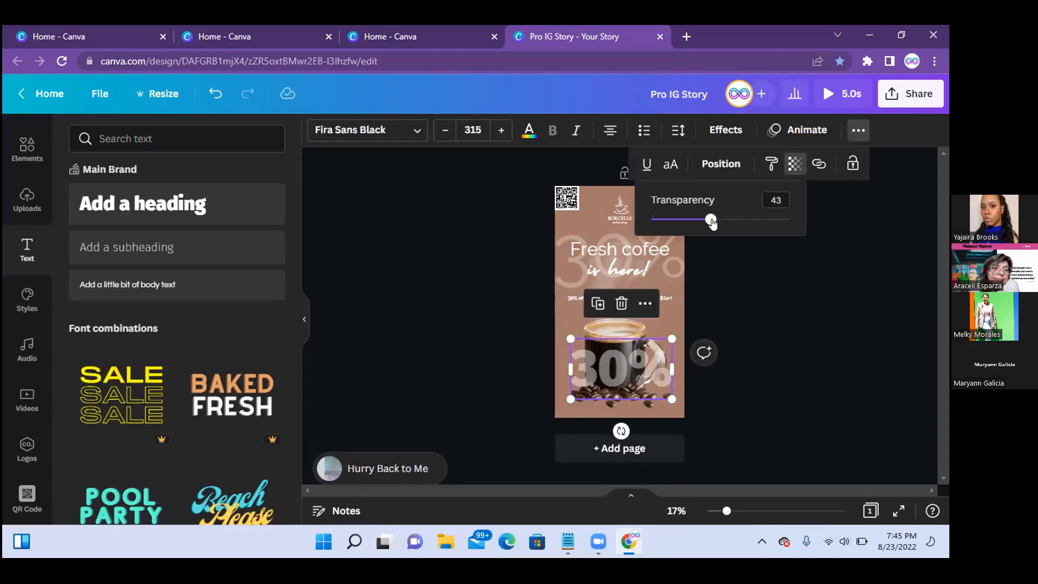
pyautogui.click(635, 371)
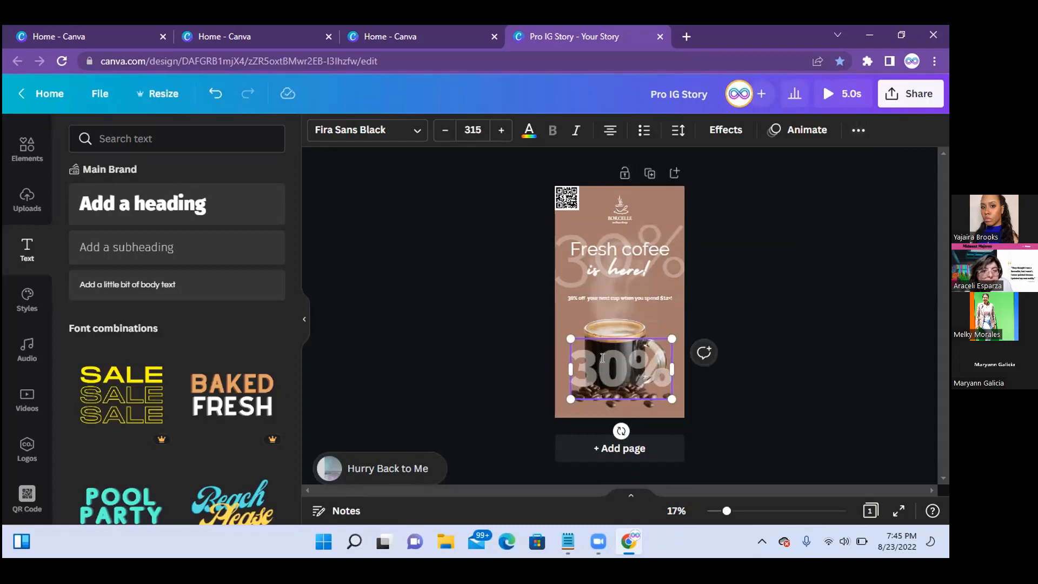
pyautogui.click(712, 371)
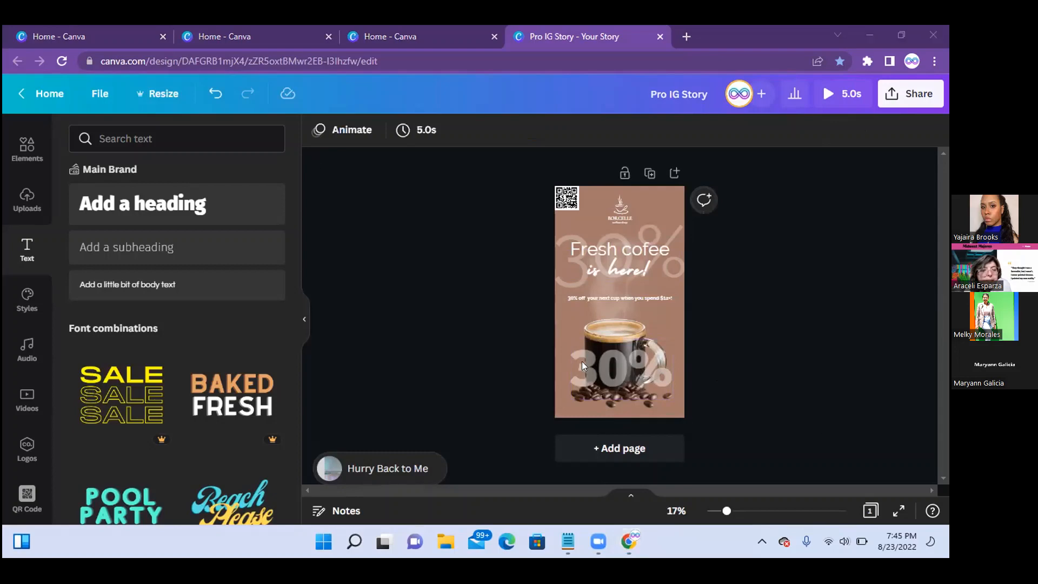
pyautogui.moveTo(582, 361); pyautogui.dragTo(592, 278)
# Try out the transparency adjustment on the coffee mug image, ending at 100.
pyautogui.click(600, 346)
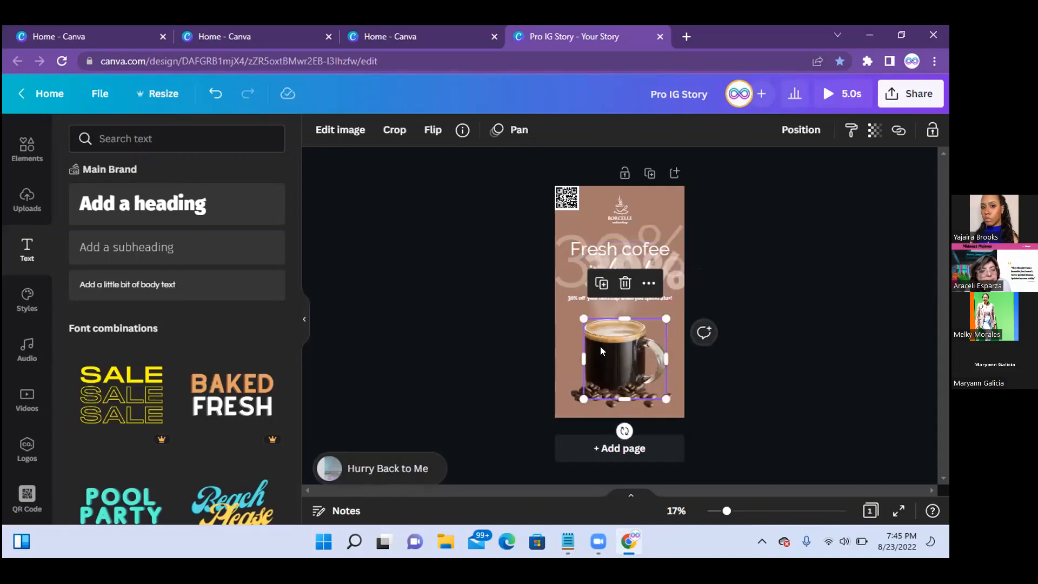
pyautogui.click(874, 129)
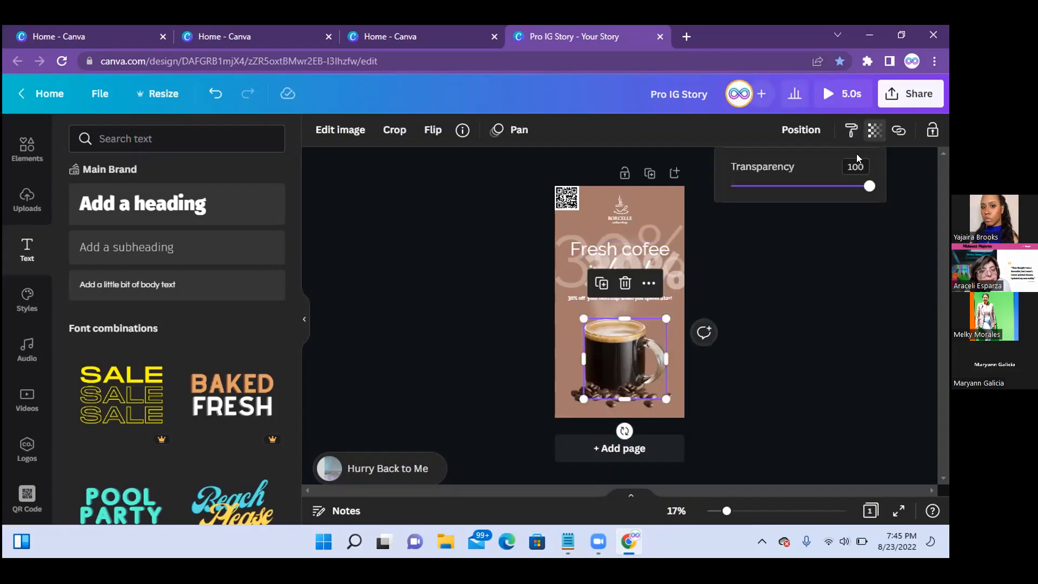
pyautogui.moveTo(869, 186); pyautogui.dragTo(888, 214)
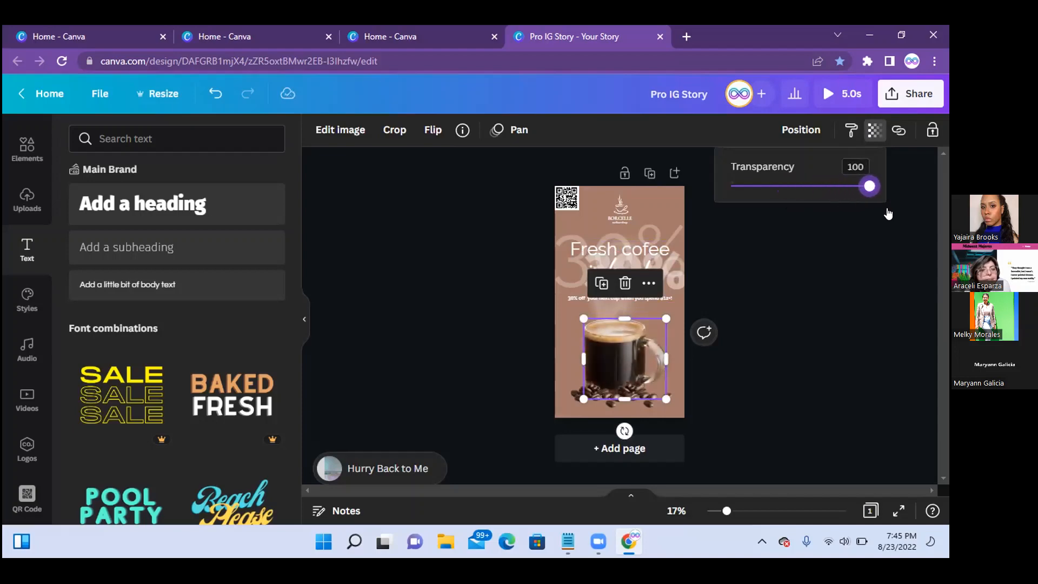
pyautogui.click(877, 134)
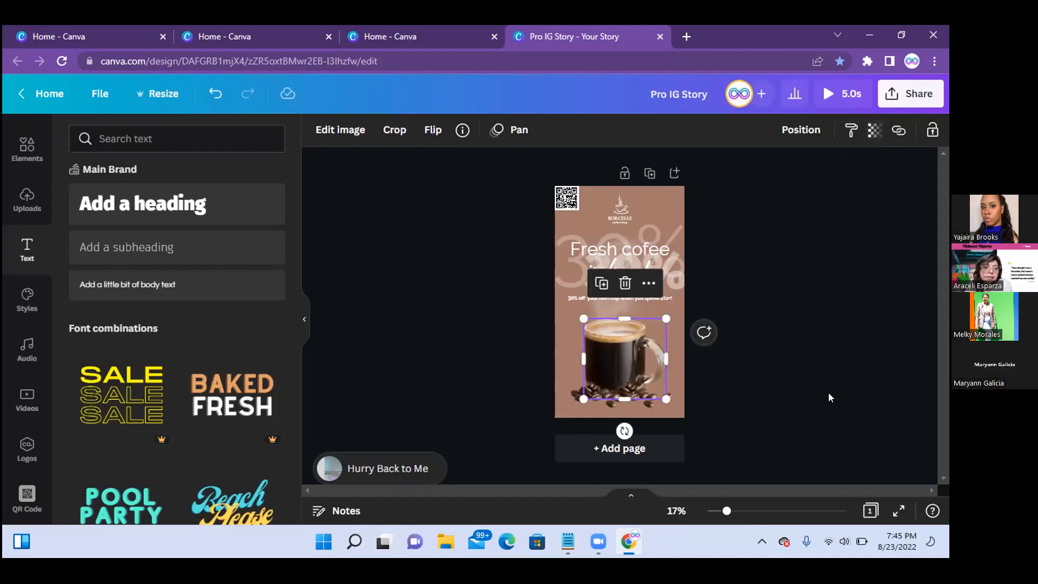
# Delete the added 30% heading that overlaps the original faded 30% text.
pyautogui.moveTo(828, 395); pyautogui.dragTo(708, 285)
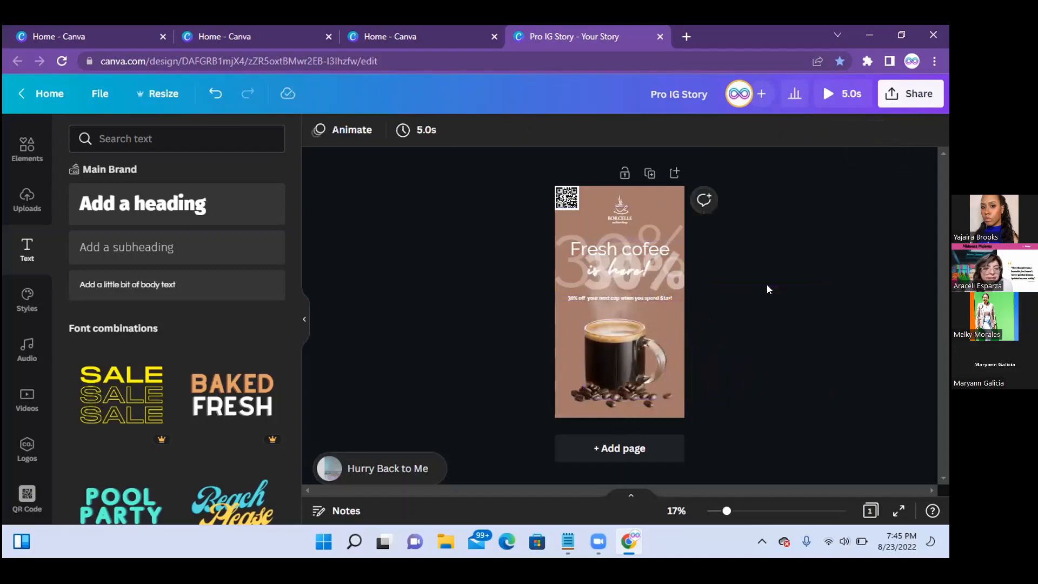
pyautogui.click(680, 282)
pyautogui.press('Delete')
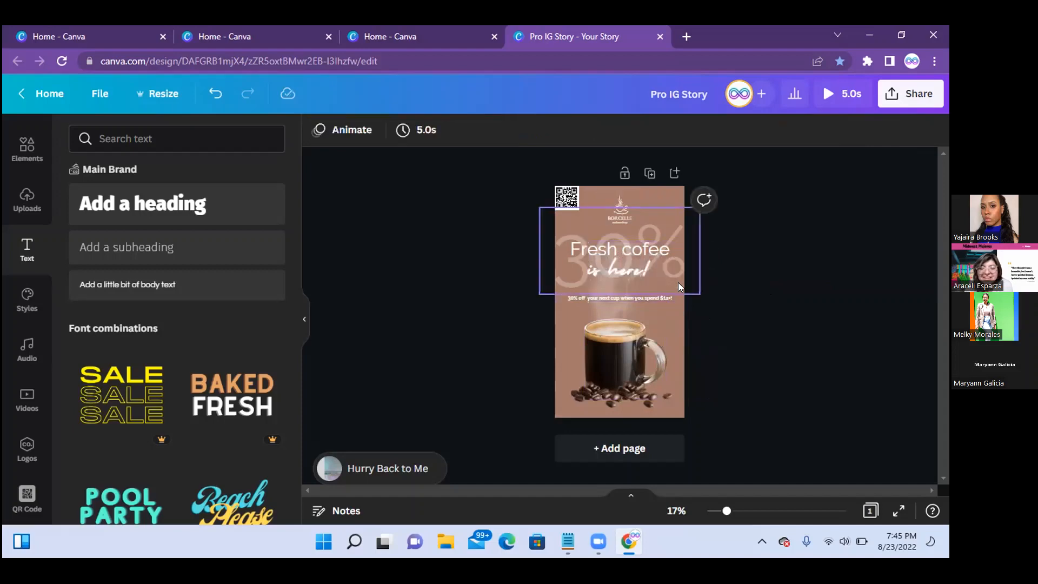